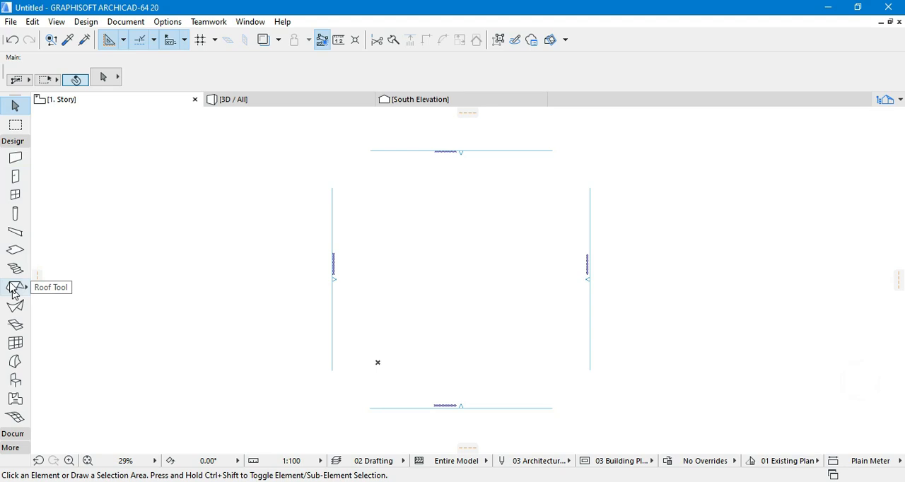
# - Place a Stair Spiral 20 from the Complete Stairs 20 library on the floor plan, inside the elevation markers
pyautogui.click(15, 268)
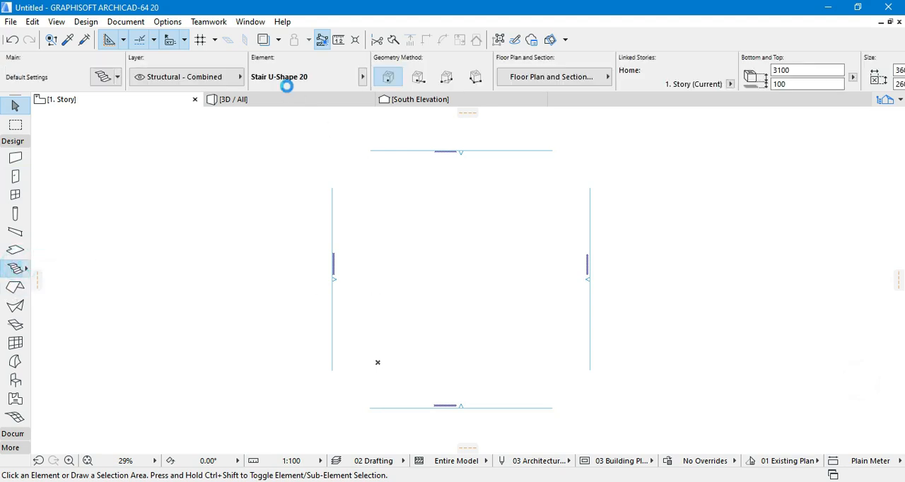
pyautogui.click(104, 77)
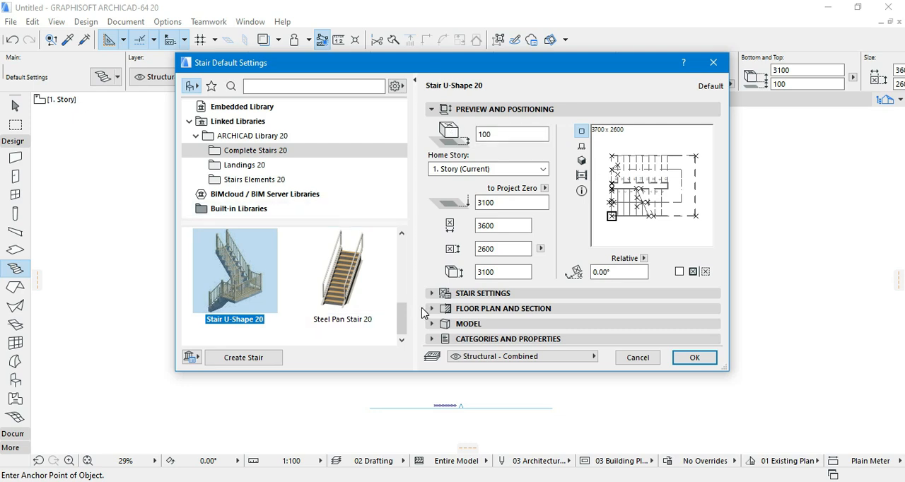
pyautogui.scroll(3, 406, 302)
pyautogui.scroll(-2, 407, 297)
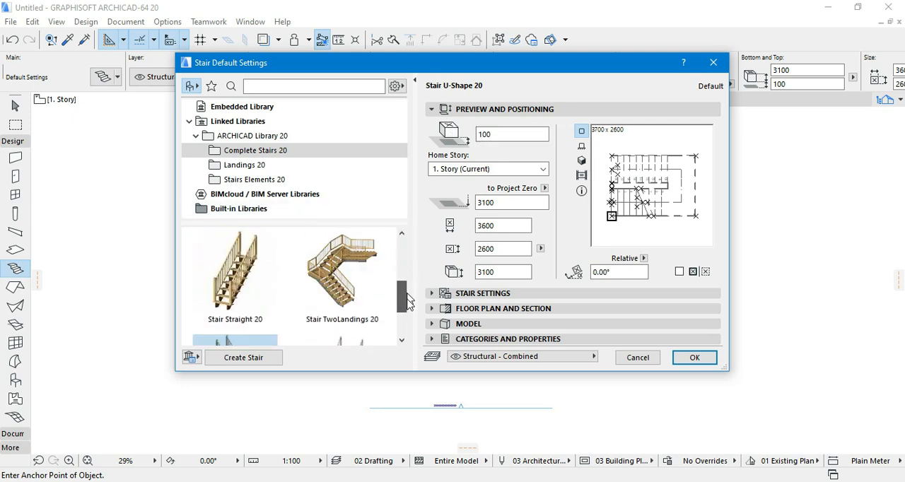
pyautogui.scroll(-2, 409, 315)
pyautogui.scroll(2, 405, 285)
pyautogui.moveTo(407, 287); pyautogui.dragTo(407, 256)
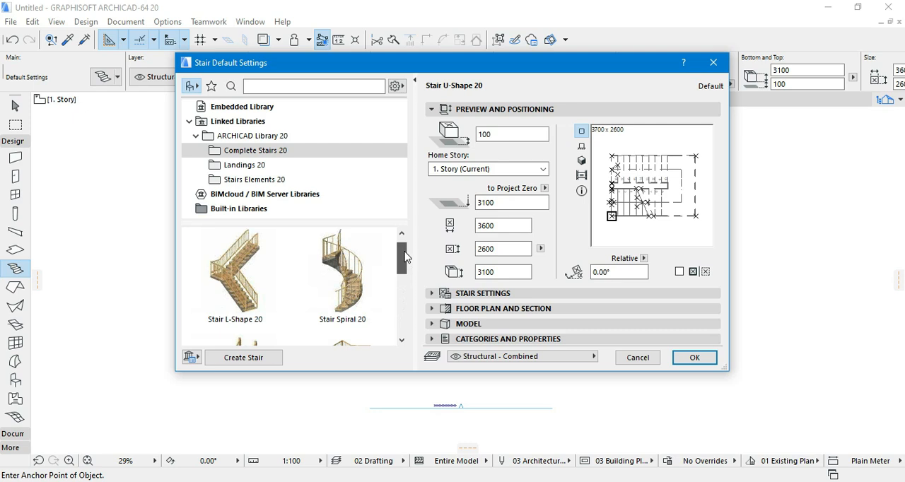
pyautogui.click(343, 271)
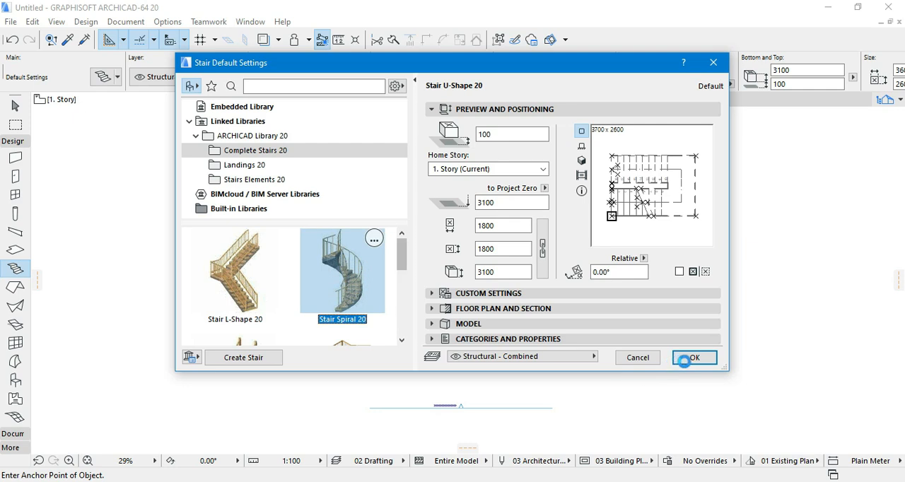
pyautogui.click(693, 358)
pyautogui.click(485, 255)
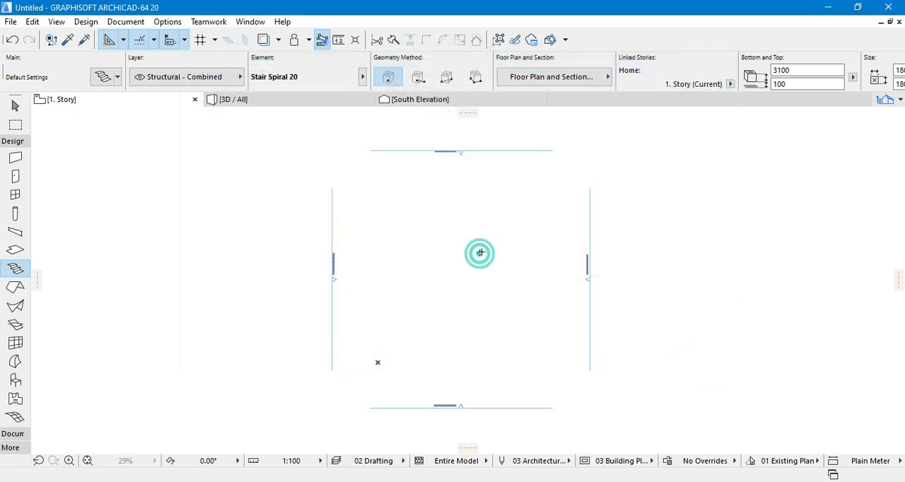
# - Stretch the spiral stair on the floor plan until its diameter is about 7412 mm, and clear the selection
pyautogui.scroll(3, 488, 251)
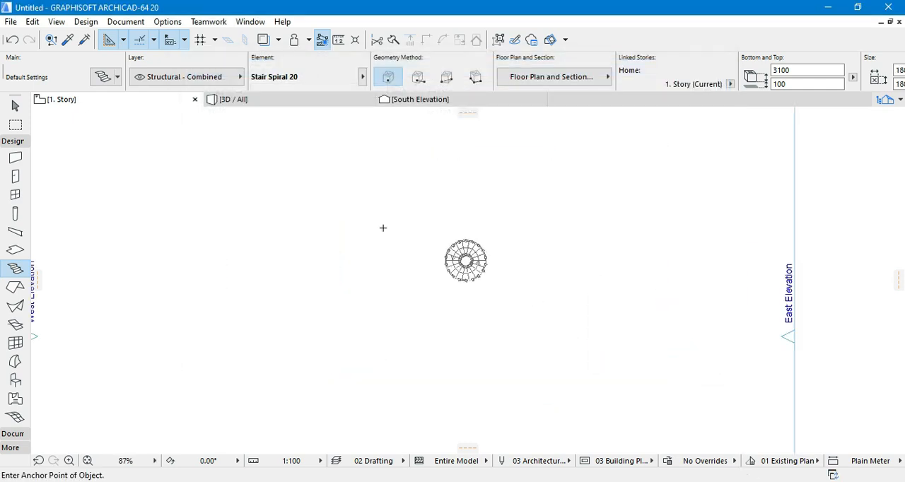
pyautogui.click(15, 106)
pyautogui.click(483, 263)
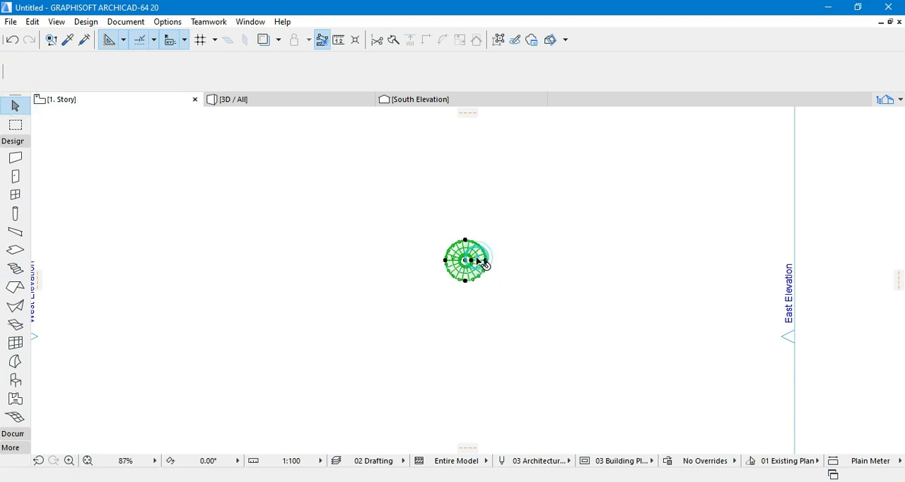
pyautogui.click(488, 262)
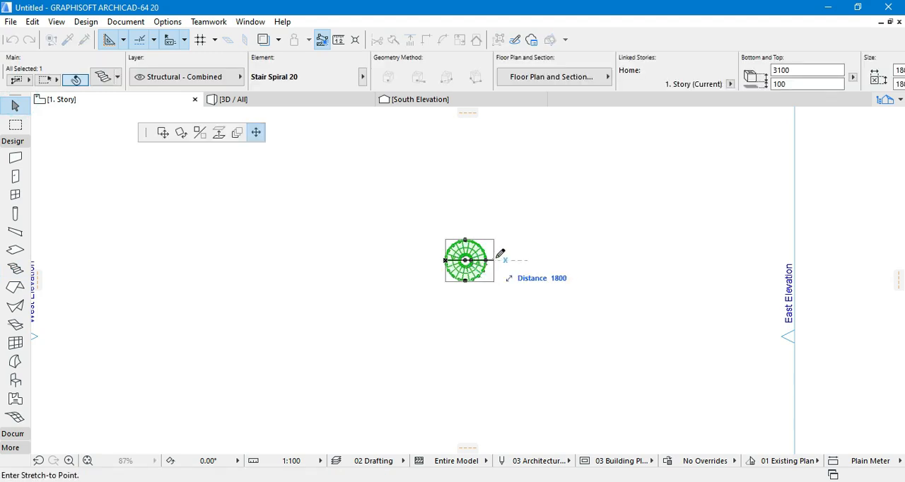
pyautogui.click(541, 260)
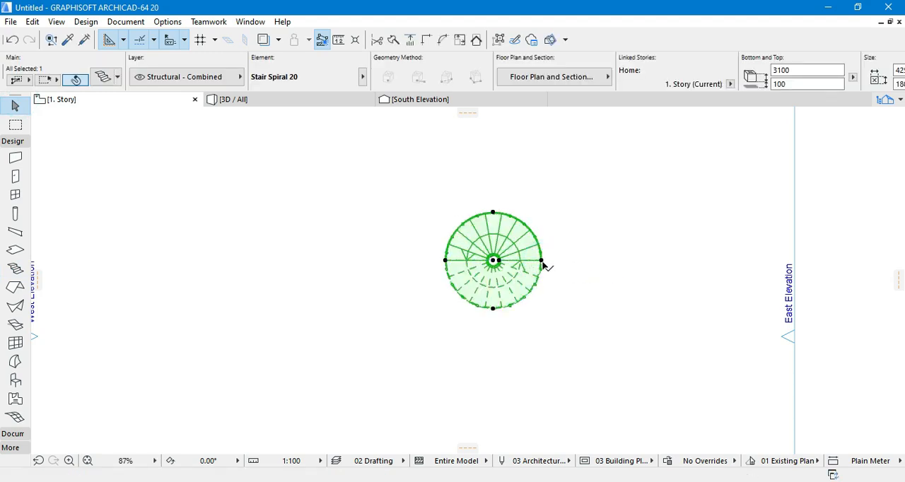
pyautogui.scroll(-4, 526, 263)
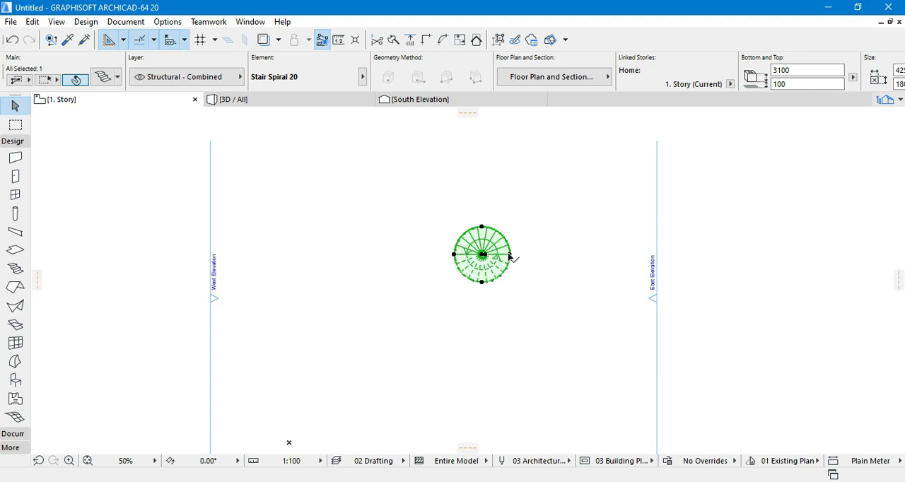
pyautogui.click(511, 256)
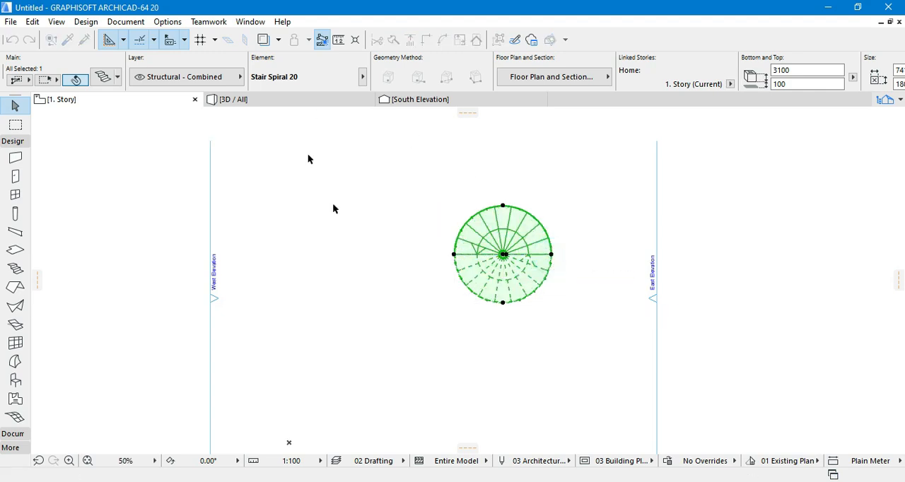
pyautogui.click(347, 233)
# - Switch to the 3D view and orbit around the enlarged spiral stair to examine its treads and railings
pyautogui.scroll(-2, 351, 254)
pyautogui.click(323, 99)
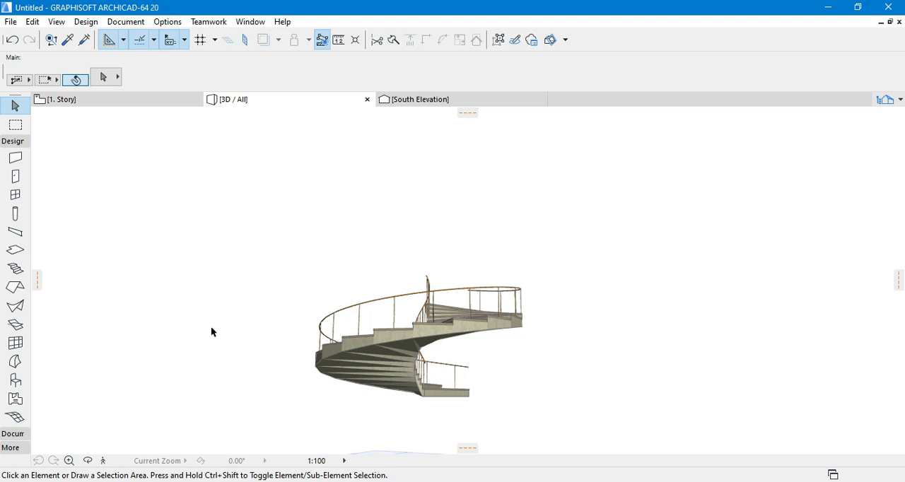
pyautogui.moveTo(552, 385); pyautogui.dragTo(326, 393)
pyautogui.moveTo(605, 340); pyautogui.dragTo(285, 363)
pyautogui.moveTo(568, 372); pyautogui.dragTo(392, 366)
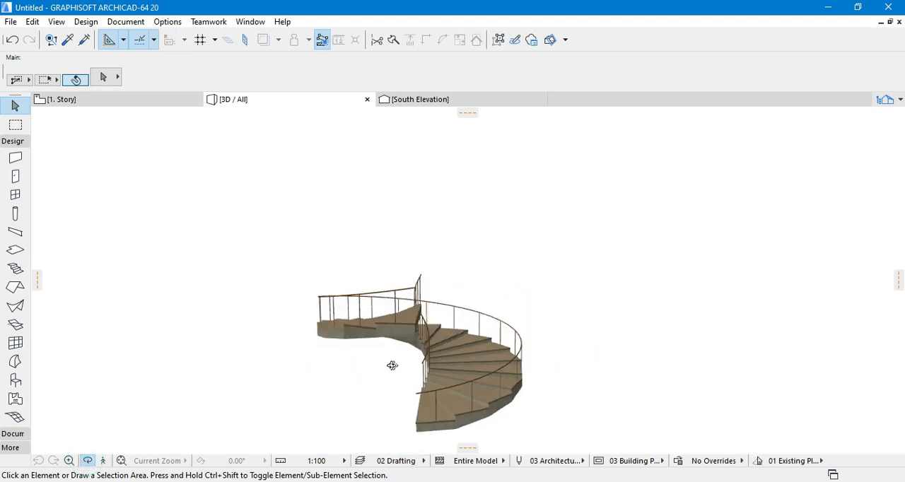
pyautogui.moveTo(542, 380); pyautogui.dragTo(454, 336)
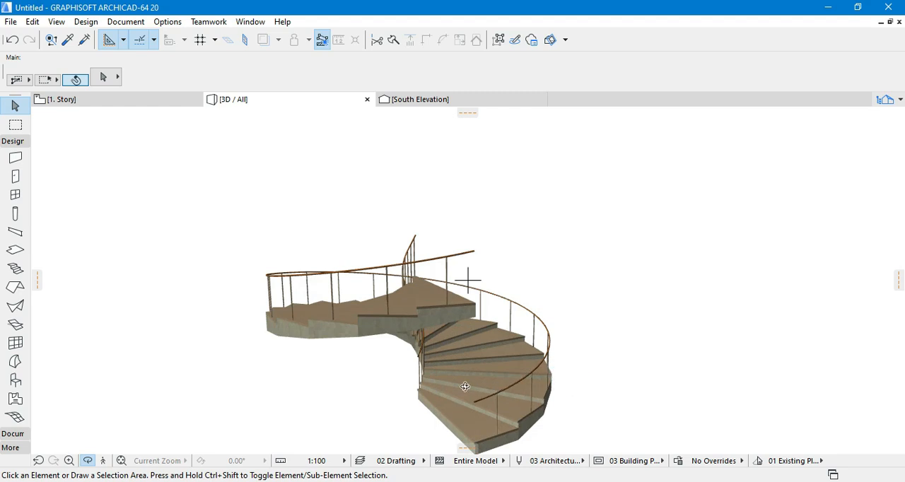
pyautogui.moveTo(465, 386); pyautogui.dragTo(406, 295)
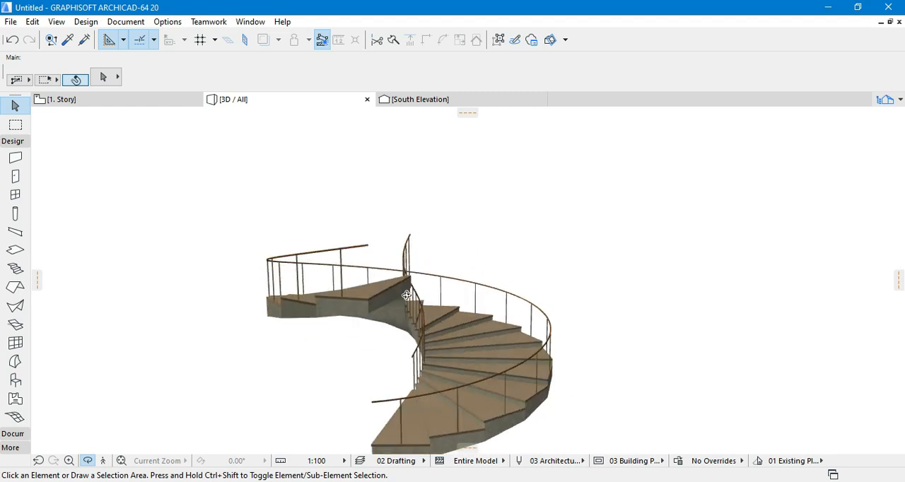
# - Stretch the base of the spiral stair vertically downward in 3D to a height of about 5438 mm, and clear the selection
pyautogui.click(513, 298)
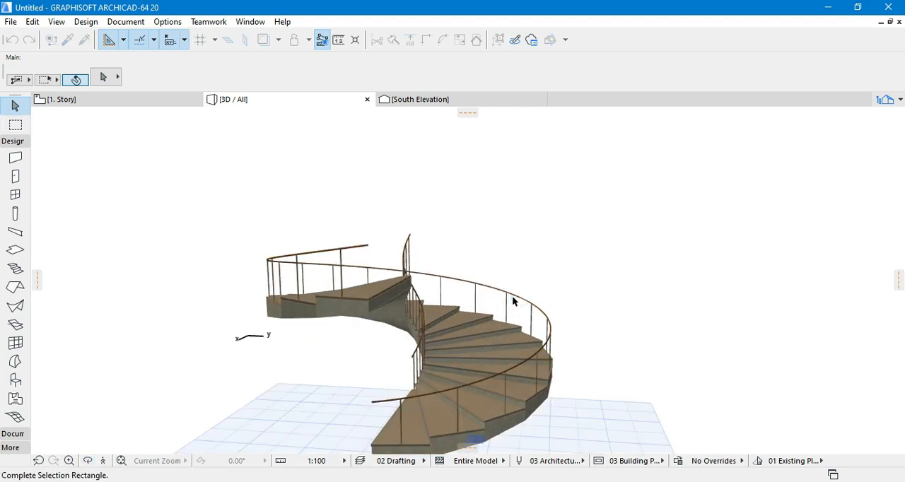
pyautogui.click(447, 364)
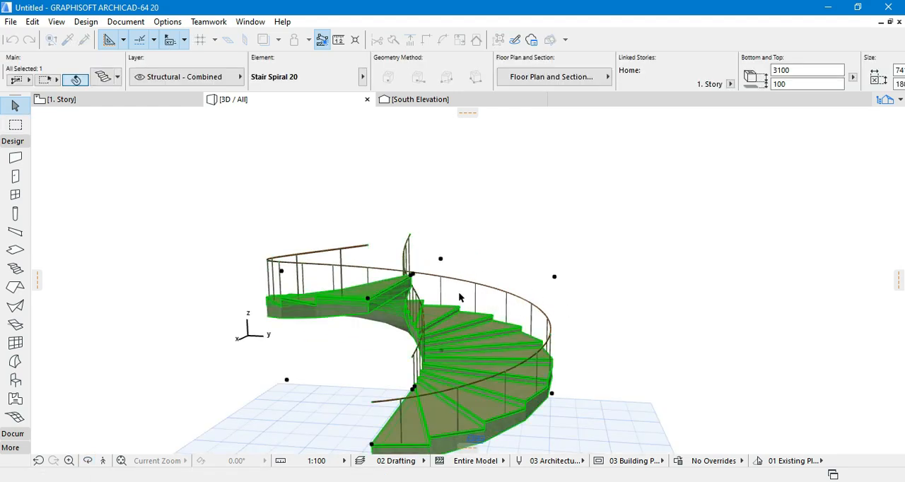
pyautogui.click(414, 388)
pyautogui.click(164, 134)
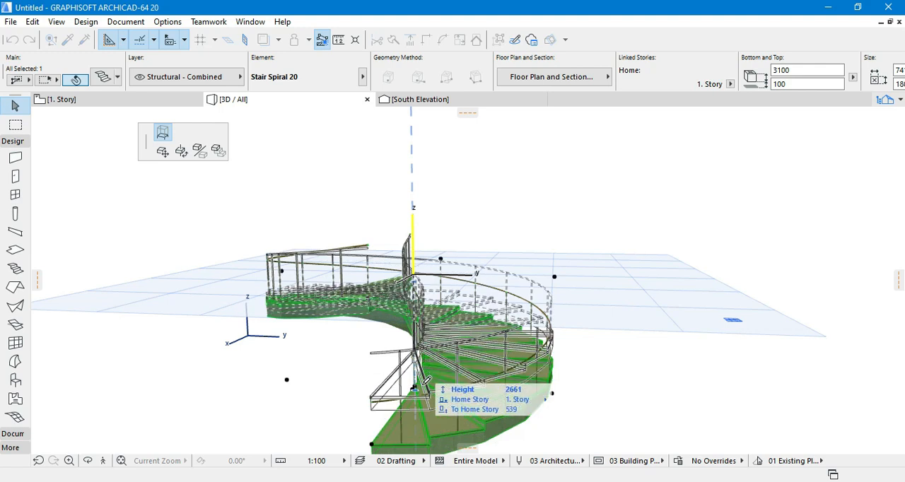
pyautogui.scroll(-1, 437, 361)
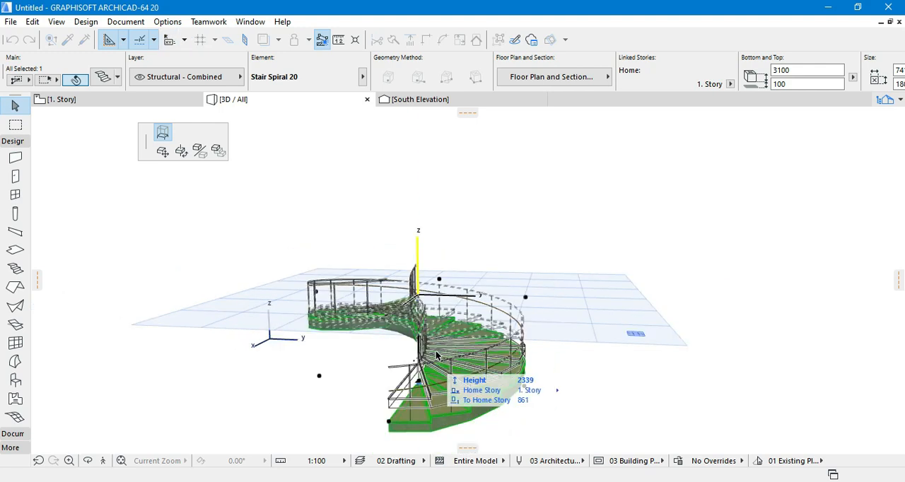
pyautogui.scroll(-3, 435, 351)
pyautogui.scroll(-1, 421, 404)
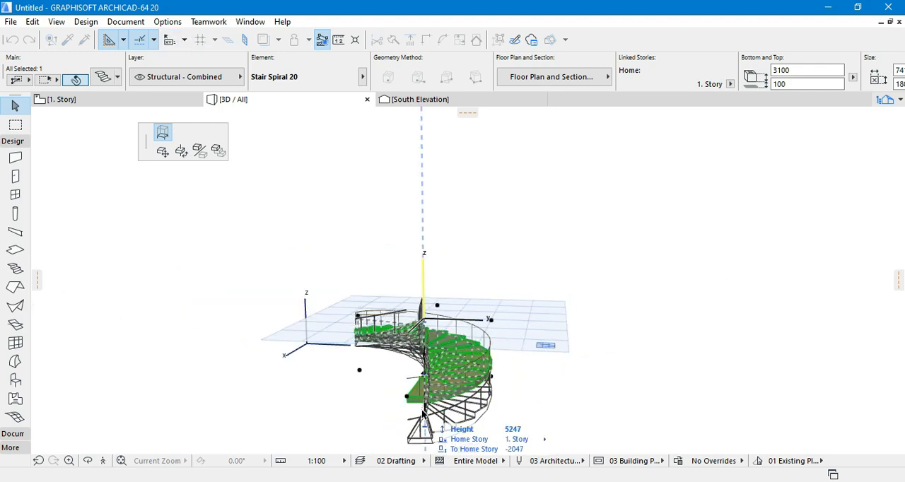
pyautogui.click(422, 419)
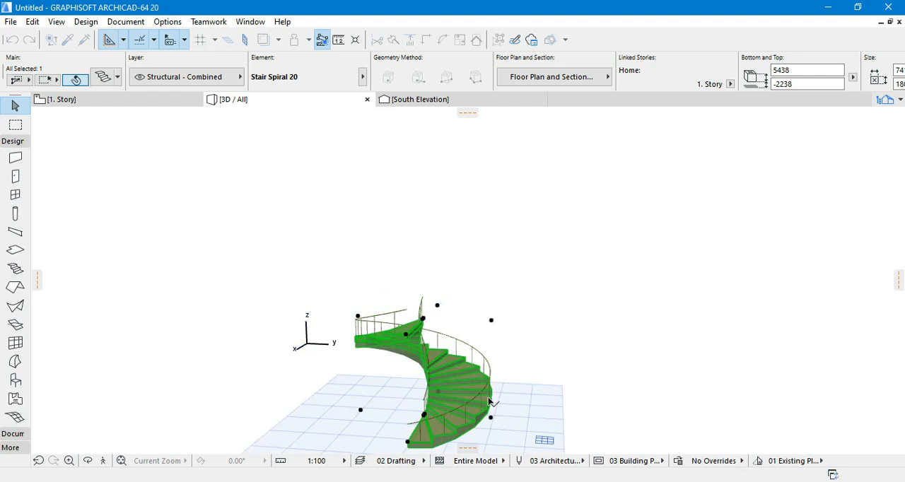
pyautogui.click(611, 330)
# - Inspect the taller stair in 3D, and open its selection settings with the custom settings expanded
pyautogui.click(85, 459)
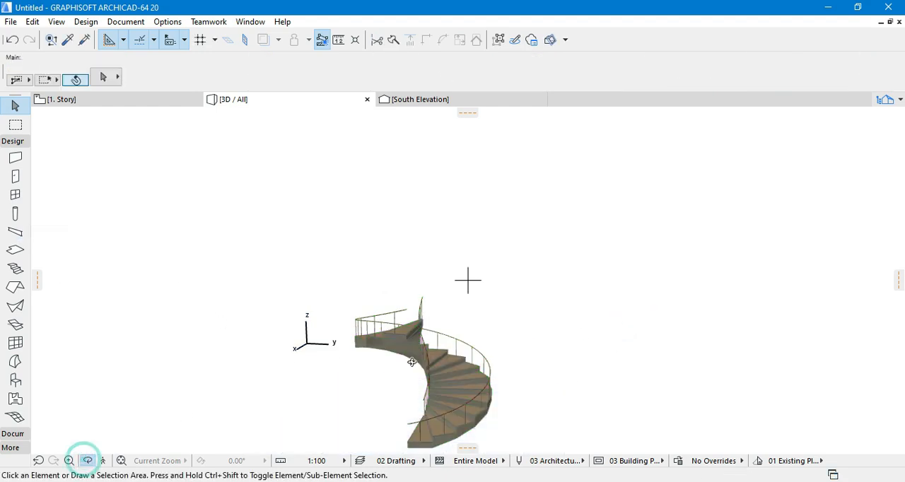
pyautogui.scroll(-1, 446, 273)
pyautogui.scroll(4, 451, 369)
pyautogui.moveTo(400, 385); pyautogui.dragTo(424, 367)
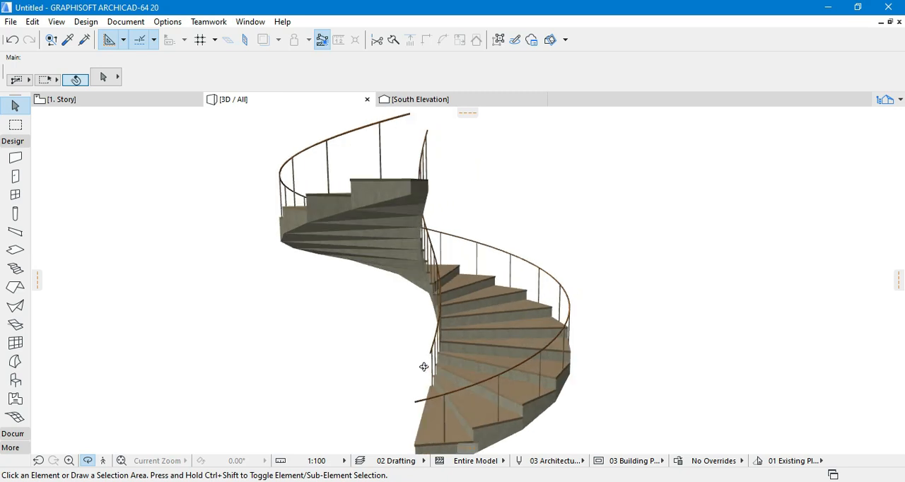
pyautogui.click(503, 349)
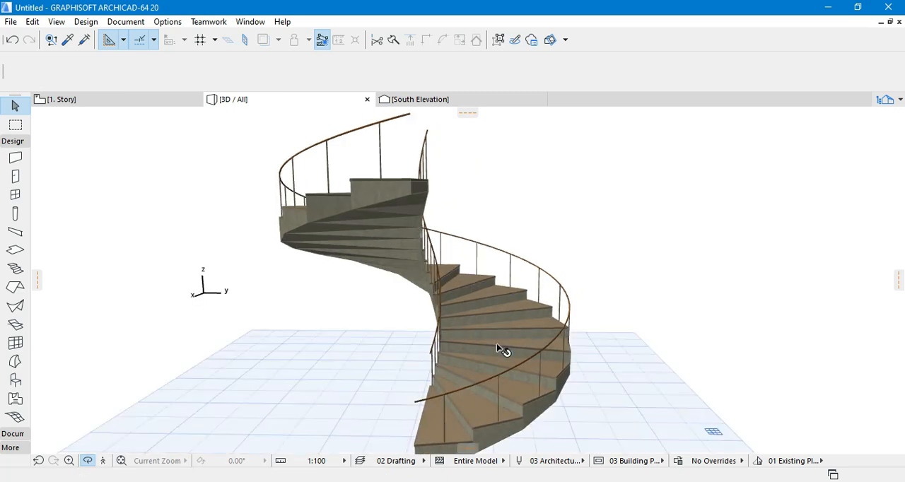
pyautogui.click(105, 78)
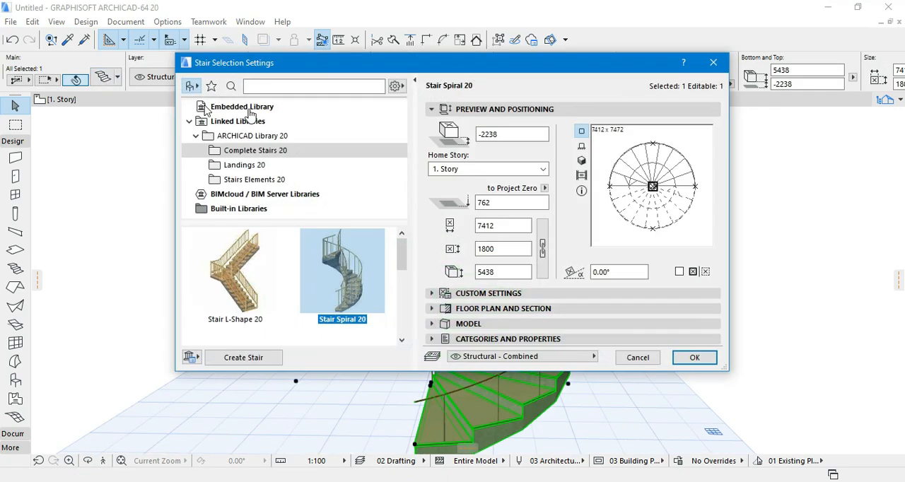
pyautogui.click(488, 293)
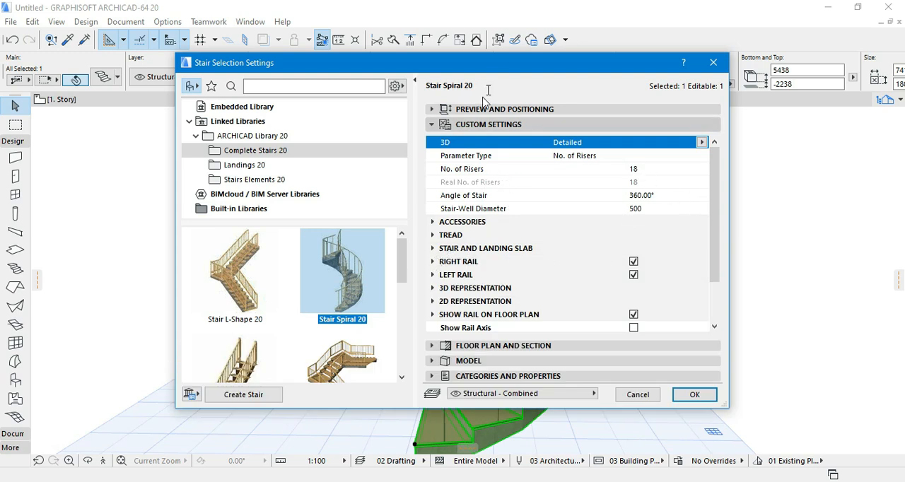
pyautogui.moveTo(501, 65); pyautogui.dragTo(457, 71)
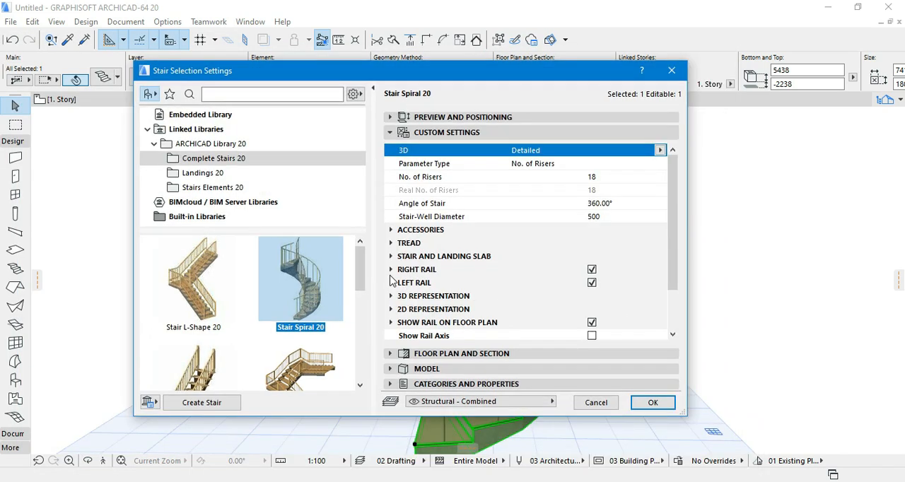
# - Review the right rail's railing type, railing height and baluster diameter in the stair's custom settings
pyautogui.click(390, 273)
pyautogui.click(548, 298)
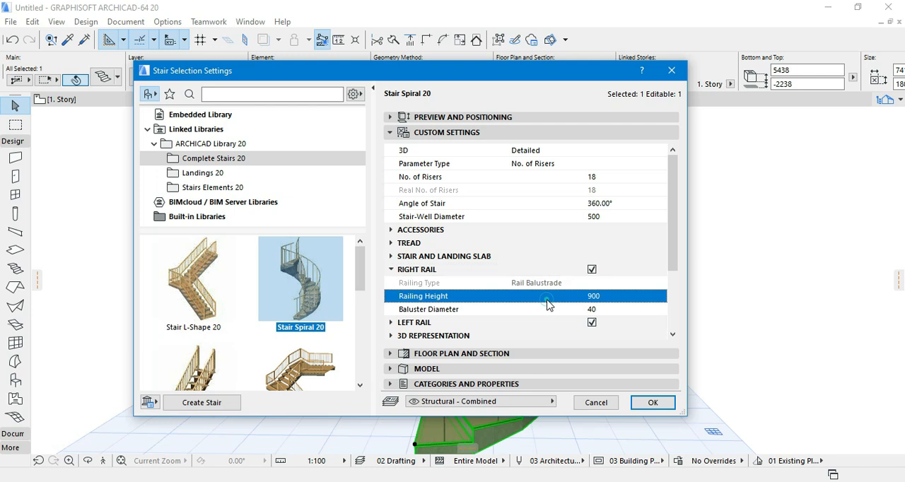
pyautogui.click(551, 282)
pyautogui.click(563, 300)
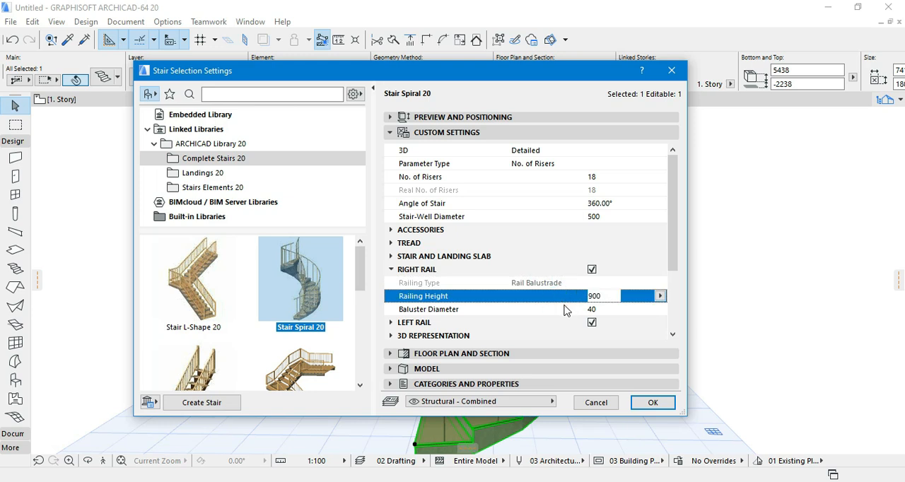
pyautogui.click(564, 308)
pyautogui.click(392, 269)
# - Review the stair's 3D and 2D representation parameters along with its floor plan, section and model settings
pyautogui.scroll(-1, 444, 315)
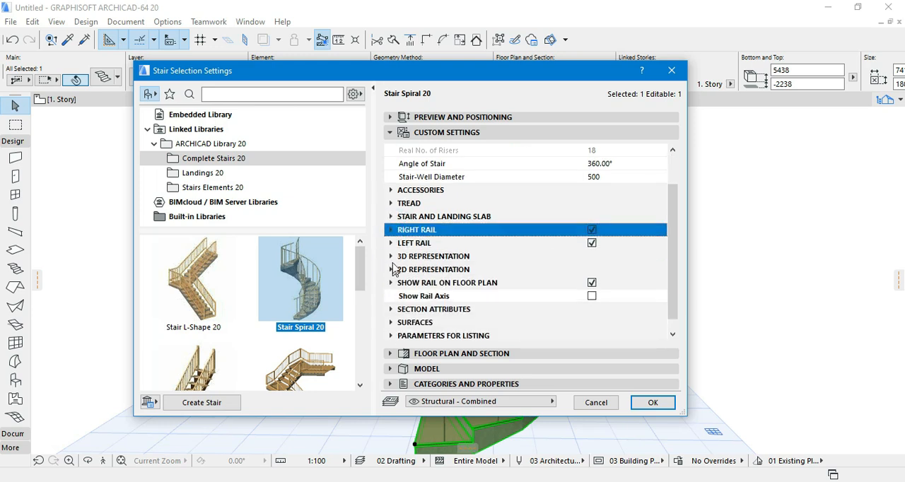
pyautogui.doubleClick(517, 257)
pyautogui.doubleClick(398, 297)
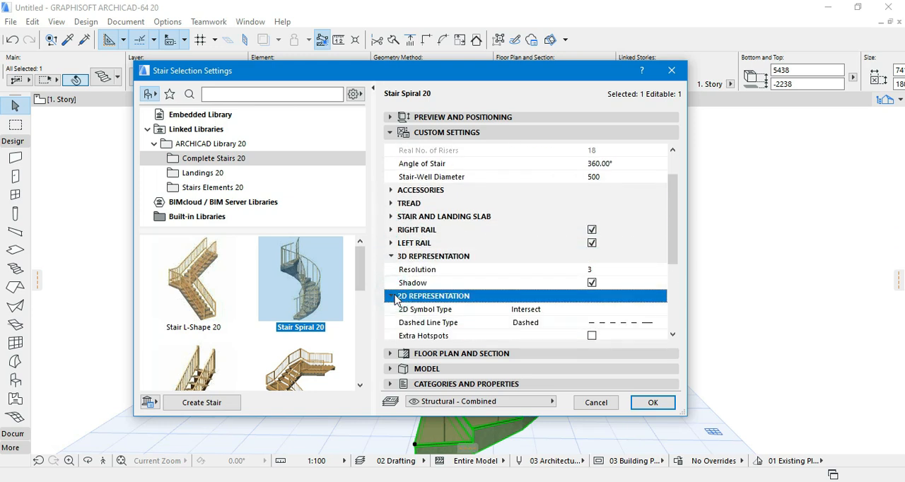
pyautogui.scroll(-2, 573, 325)
pyautogui.click(400, 355)
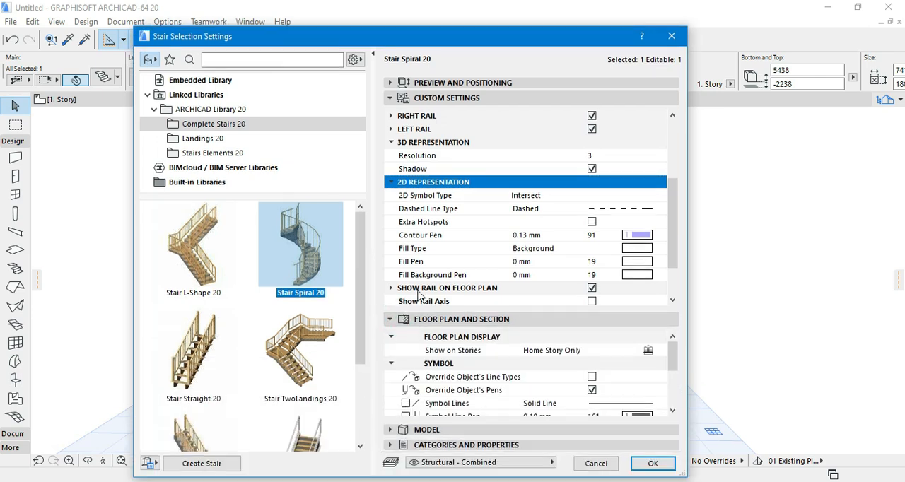
pyautogui.scroll(-3, 502, 388)
pyautogui.click(442, 429)
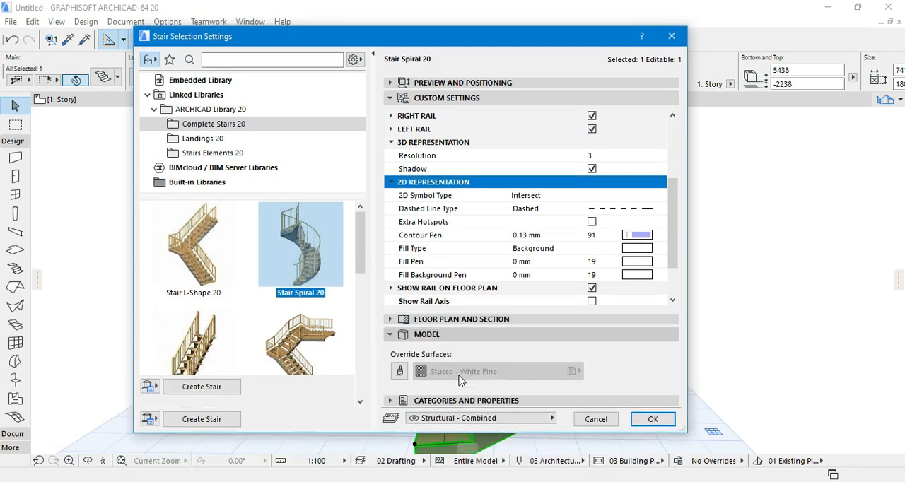
pyautogui.click(389, 320)
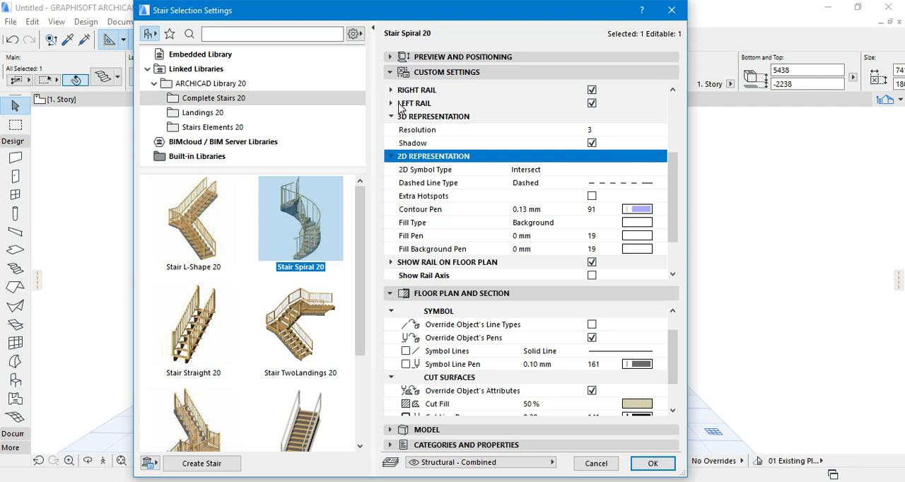
# - Override the spiral stair's model surfaces with Stucco - White Fine
pyautogui.click(396, 74)
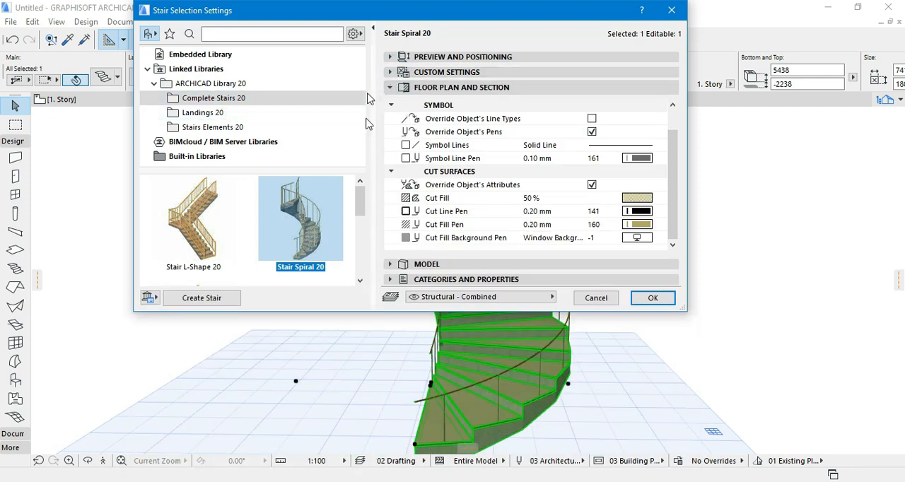
pyautogui.scroll(-2, 364, 206)
pyautogui.click(428, 264)
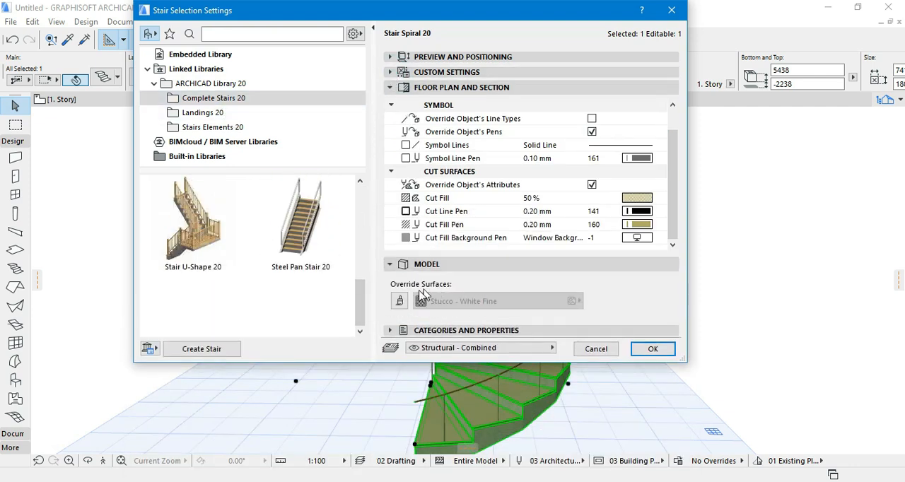
pyautogui.click(436, 302)
pyautogui.click(436, 302)
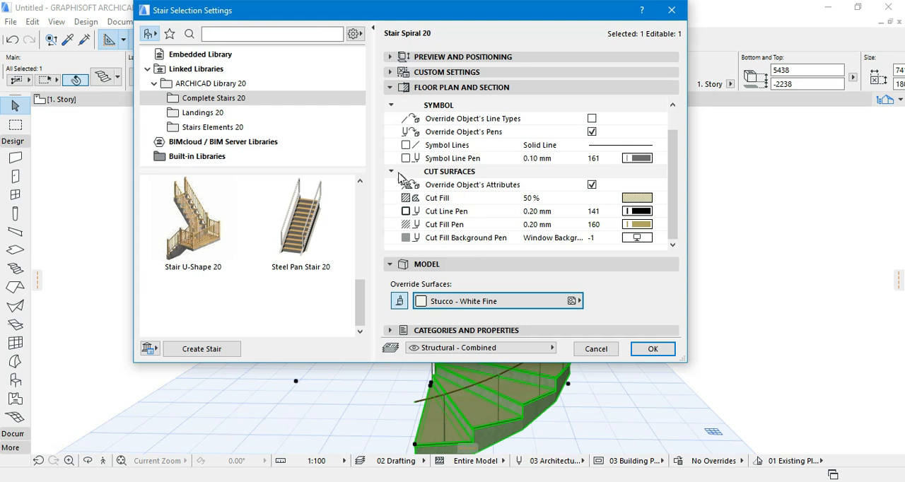
# - Review the spiral stair's parameters for listing in its custom settings
pyautogui.click(391, 87)
pyautogui.click(391, 72)
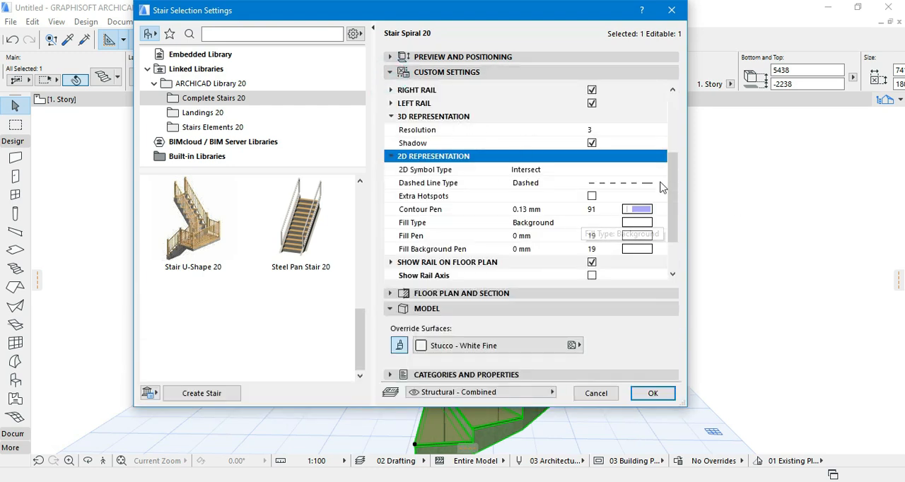
pyautogui.moveTo(670, 189); pyautogui.dragTo(665, 247)
pyautogui.click(390, 262)
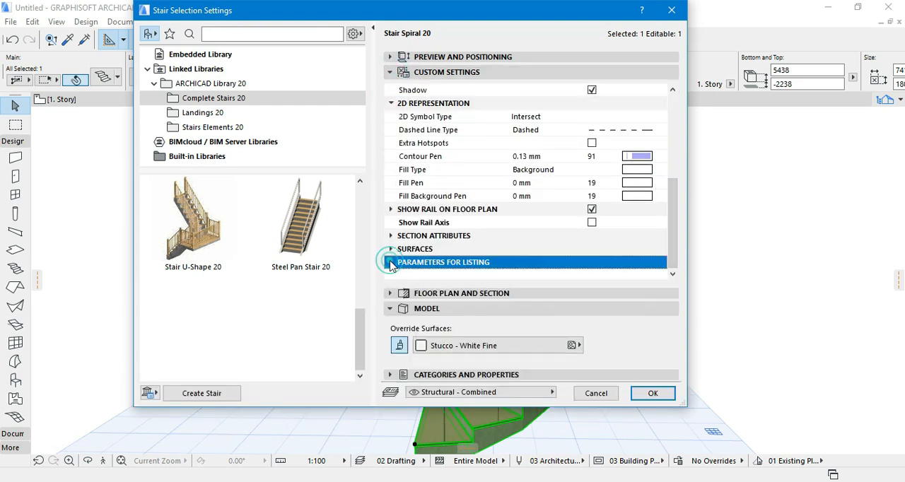
pyautogui.scroll(-5, 599, 273)
pyautogui.scroll(1, 622, 256)
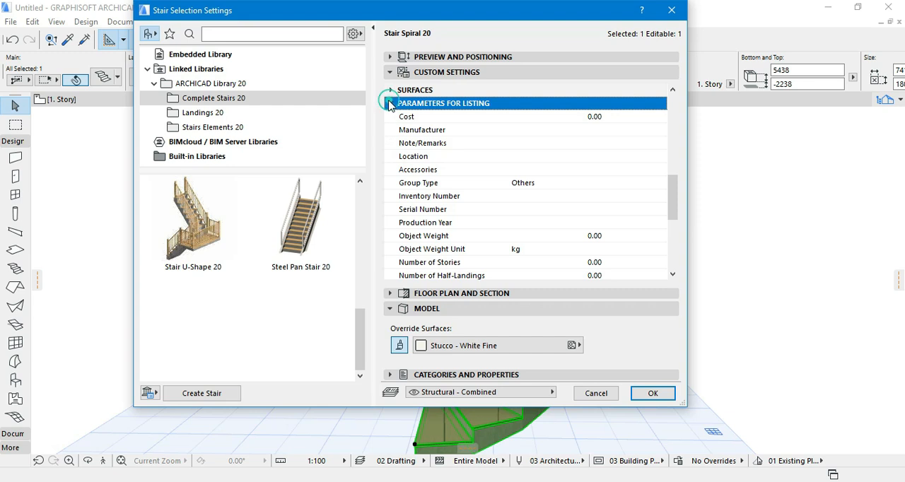
pyautogui.click(390, 103)
# - Turn off the model surface override and set the stair base surface to Stucco - White Rough
pyautogui.click(417, 250)
pyautogui.scroll(-2, 519, 272)
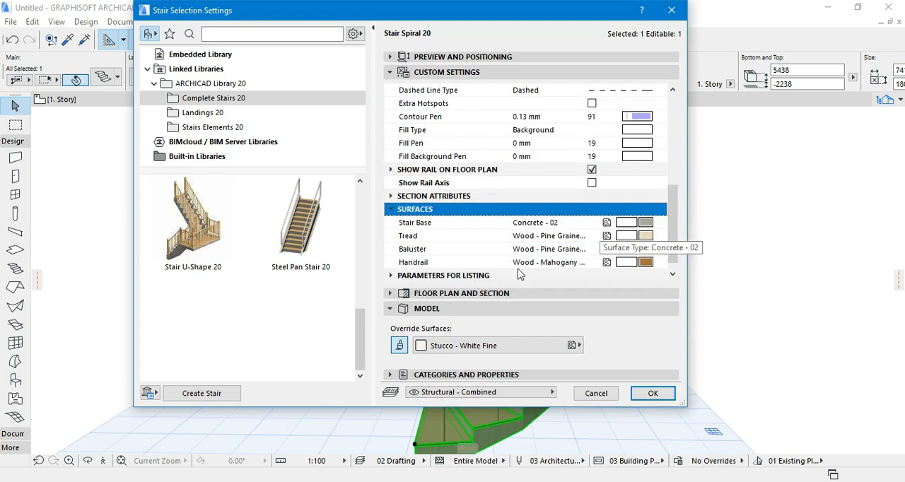
pyautogui.click(400, 346)
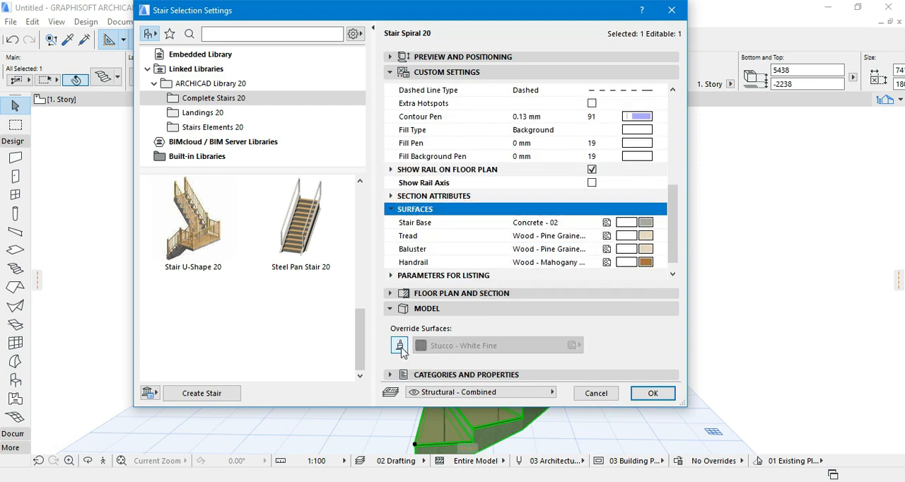
pyautogui.click(644, 225)
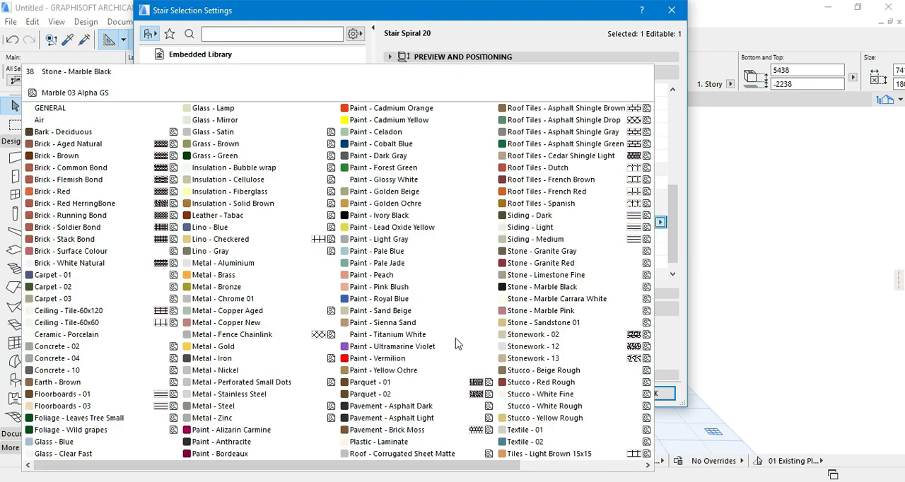
pyautogui.click(544, 406)
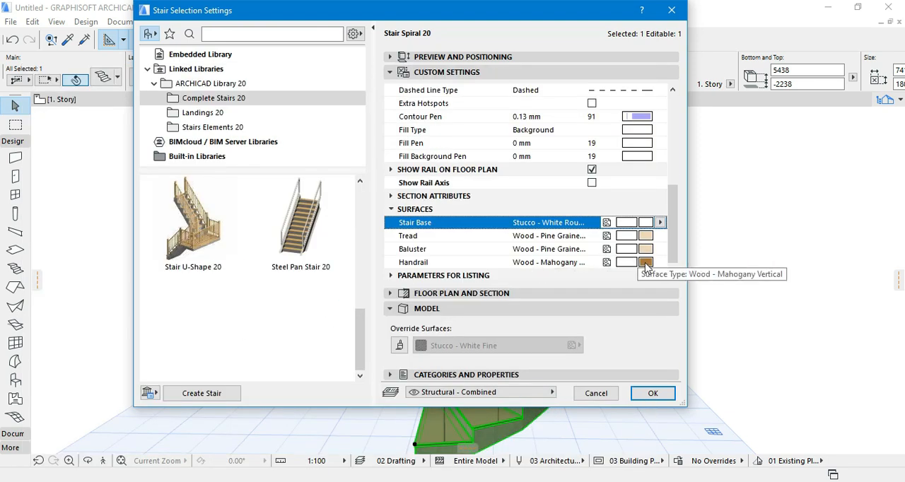
# - Set the stair's baluster and handrail surfaces to Metal - Stainless Steel
pyautogui.moveTo(474, 18); pyautogui.dragTo(530, 56)
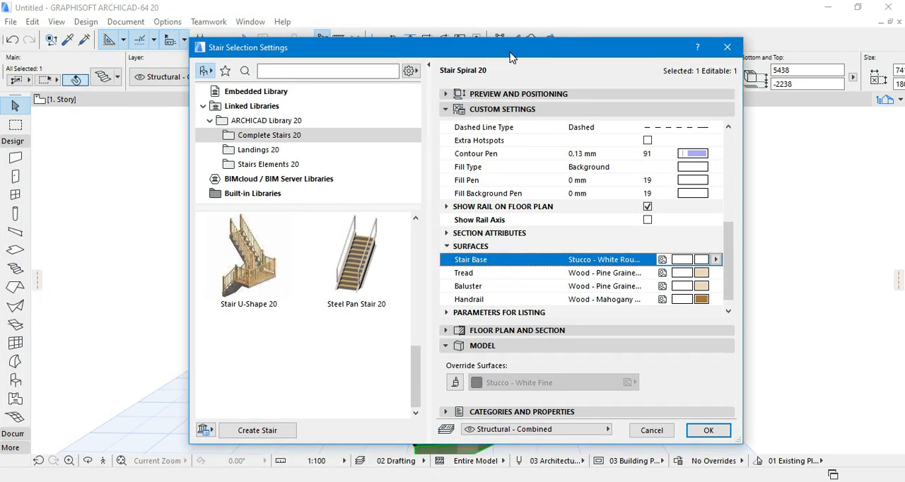
pyautogui.click(704, 287)
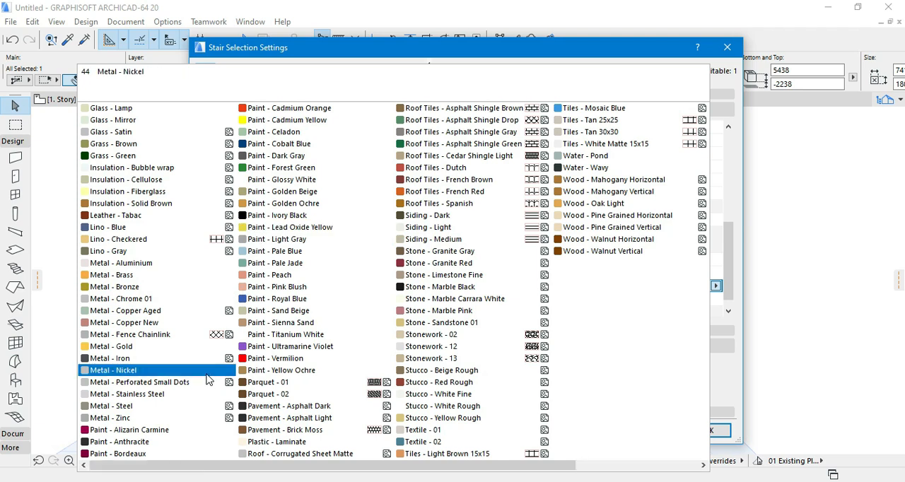
pyautogui.scroll(1, 309, 389)
pyautogui.click(307, 392)
pyautogui.click(702, 300)
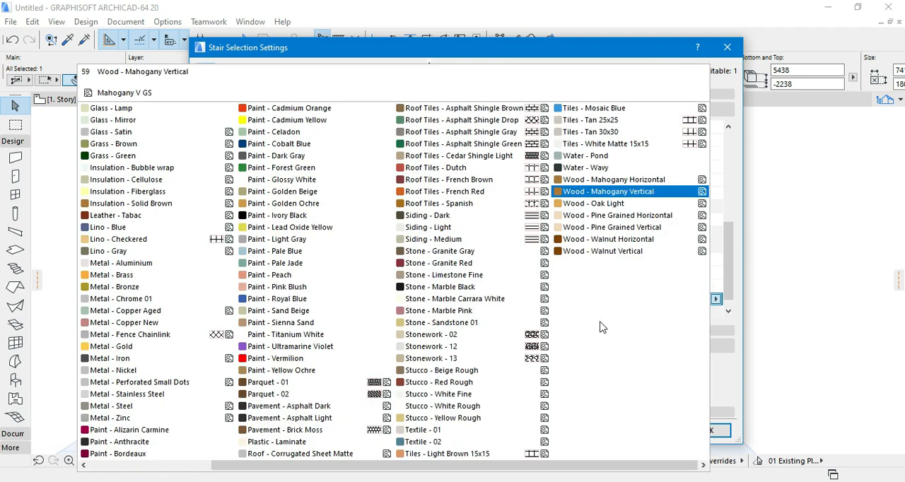
pyautogui.scroll(1, 191, 439)
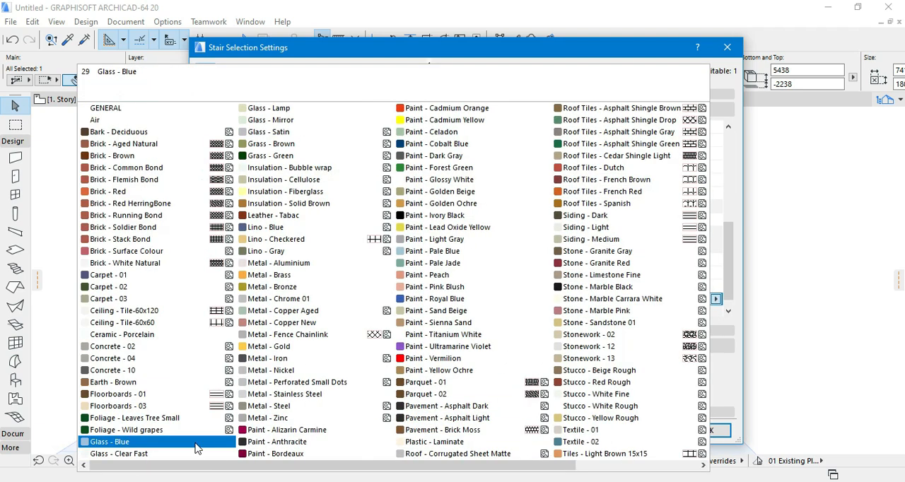
pyautogui.click(306, 396)
pyautogui.scroll(-1, 732, 251)
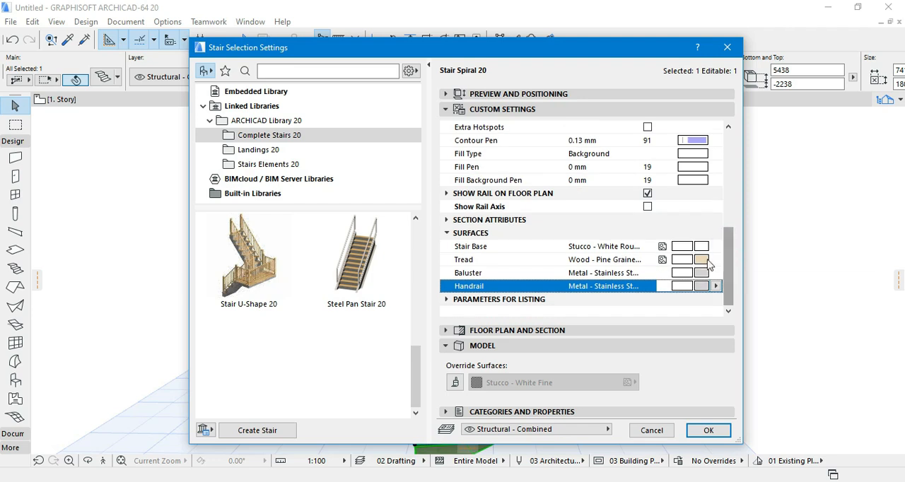
# - Set the stair's tread surface to Tiles - White Matte 15x15 and collapse the surface parameters
pyautogui.click(701, 262)
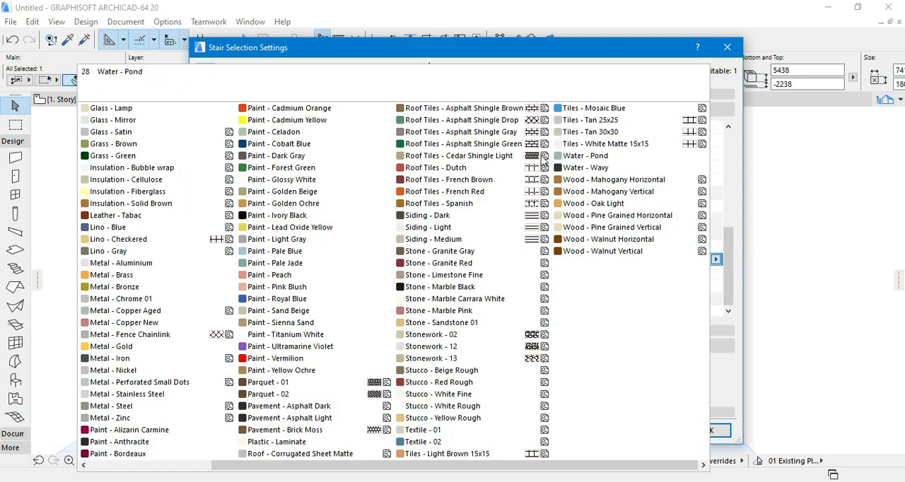
pyautogui.click(606, 143)
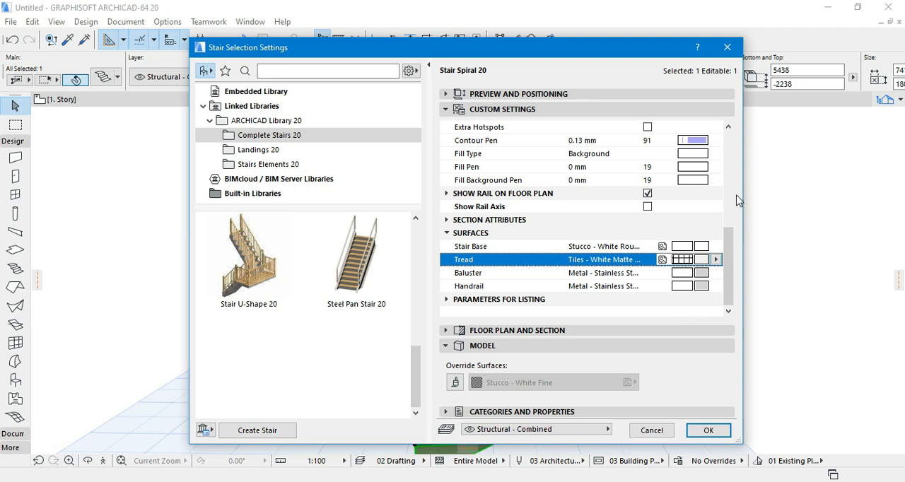
pyautogui.scroll(2, 481, 261)
pyautogui.click(478, 262)
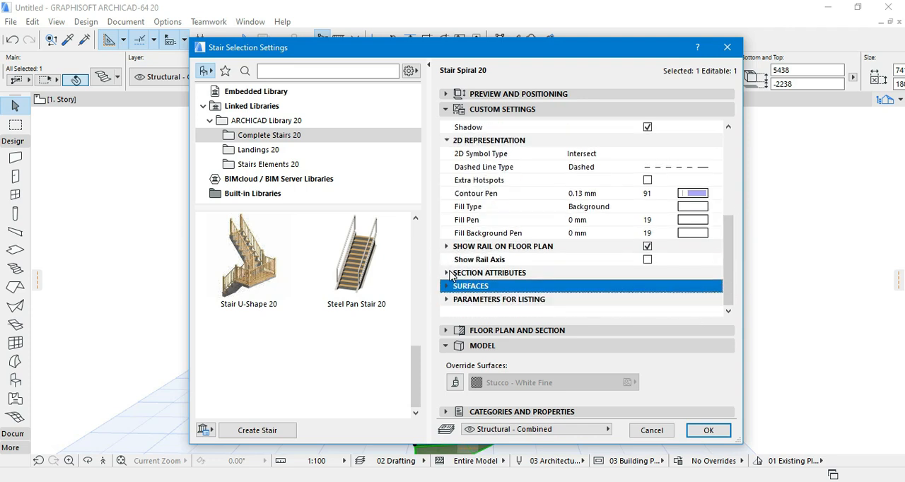
# - Review the section attributes and the floor plan rail display in the stair's custom settings
pyautogui.click(448, 273)
pyautogui.scroll(-2, 601, 239)
pyautogui.click(447, 194)
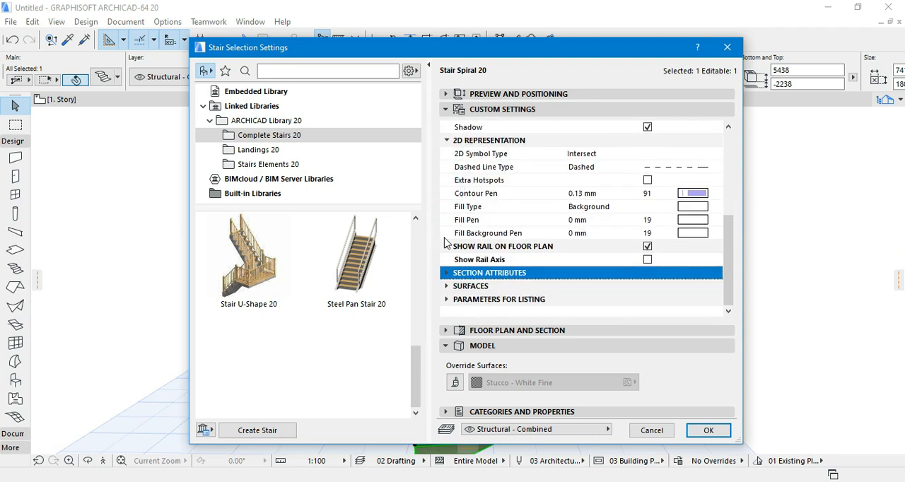
pyautogui.click(447, 246)
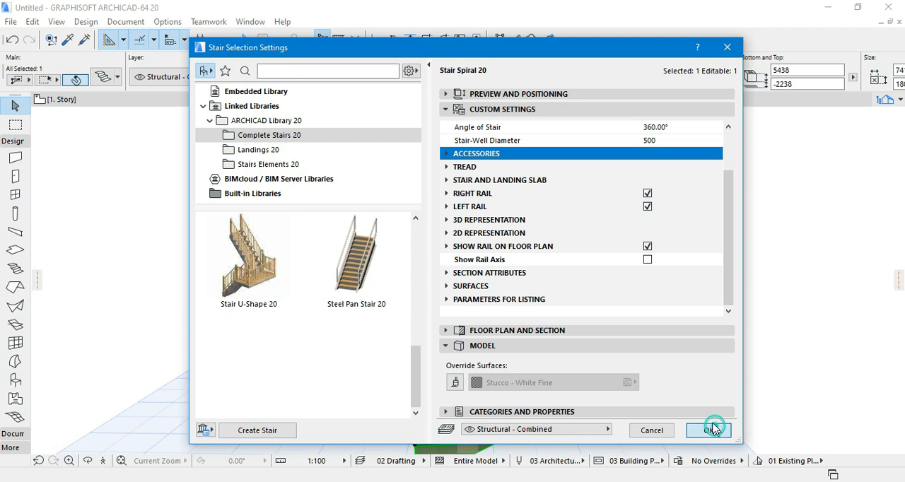
# - Apply the new stair settings, clear the selection, and inspect the stair's surfaces in 3D
pyautogui.click(708, 430)
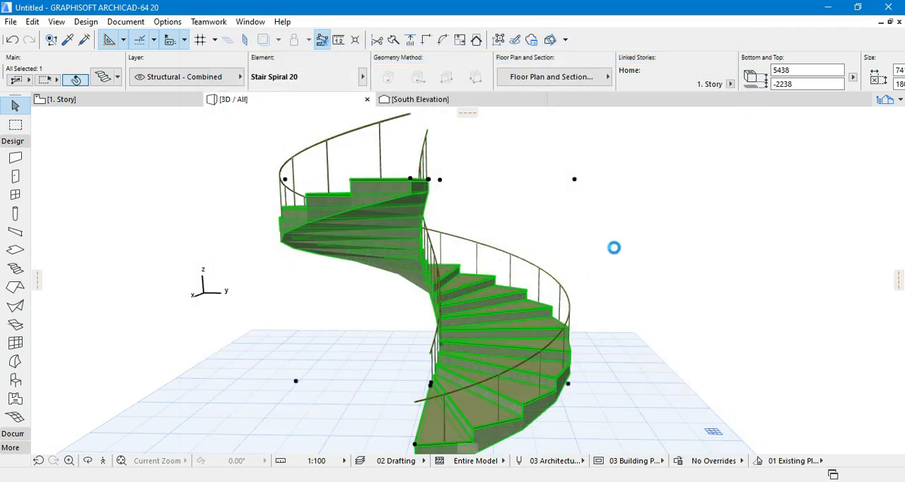
pyautogui.press('Escape')
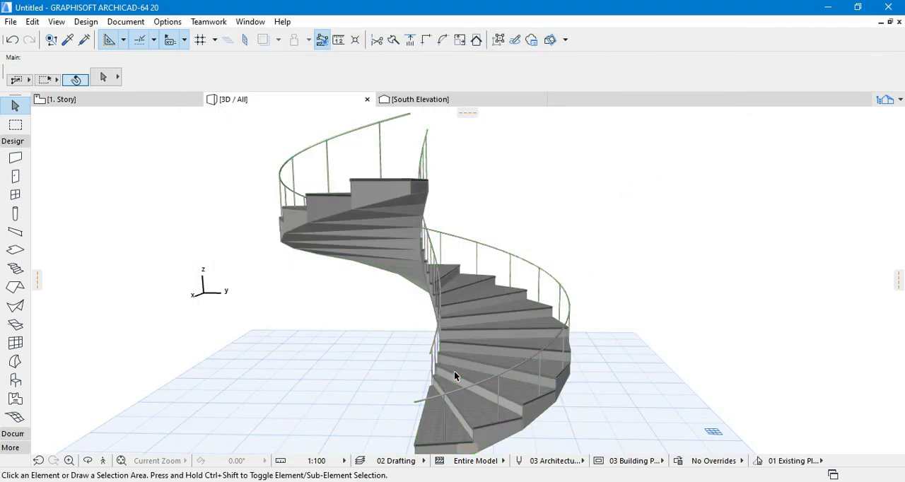
pyautogui.scroll(6, 473, 350)
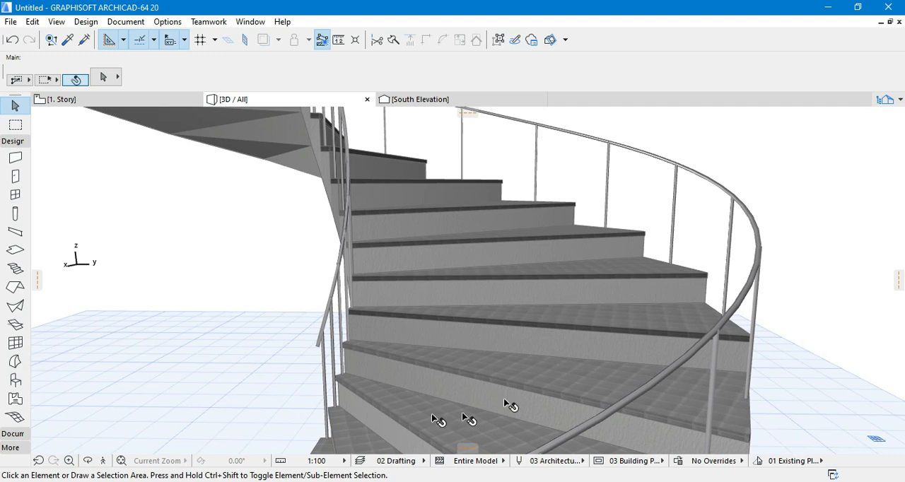
pyautogui.click(89, 461)
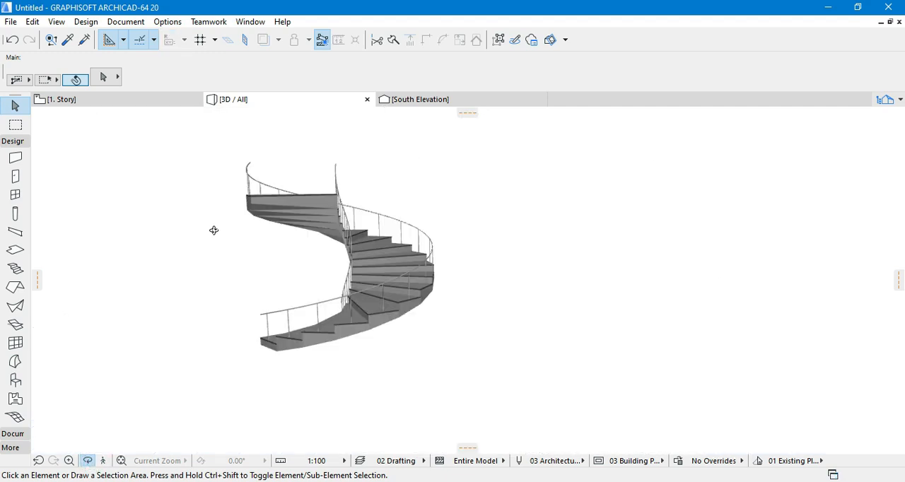
# - Change the spiral stair's home story to 0. Ground Floor from the 1. Story floor plan
pyautogui.click(68, 101)
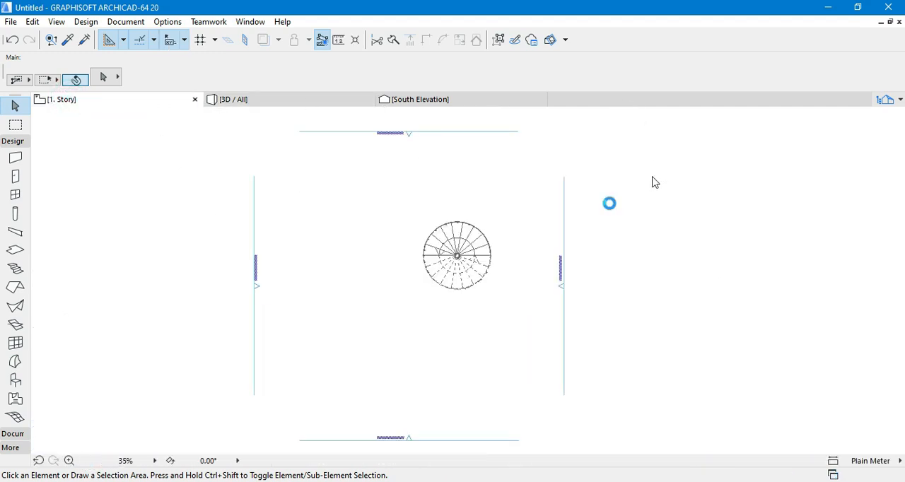
pyautogui.click(481, 265)
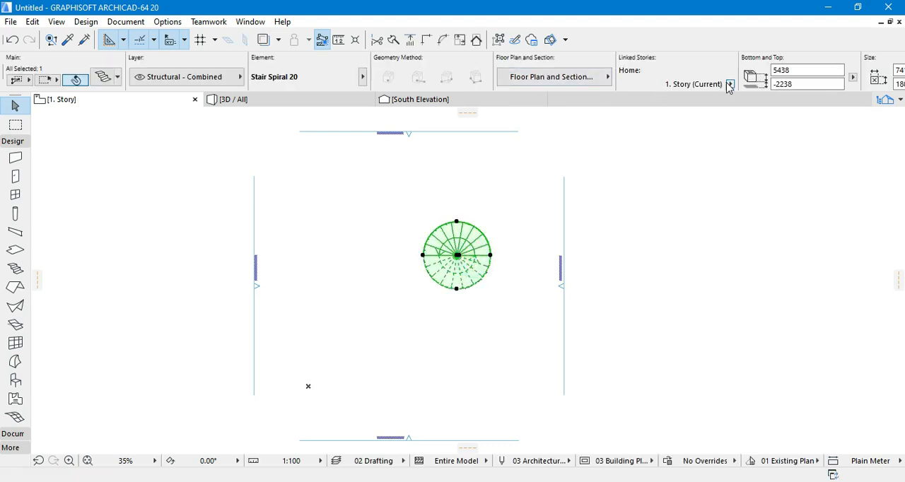
pyautogui.click(729, 84)
pyautogui.click(754, 103)
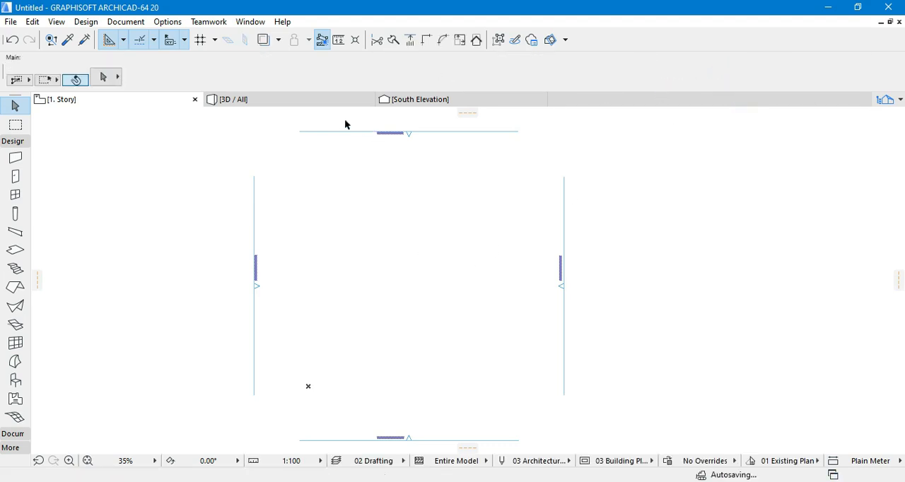
# - Inspect the spiral stair in 3D from different angles and distances
pyautogui.click(309, 100)
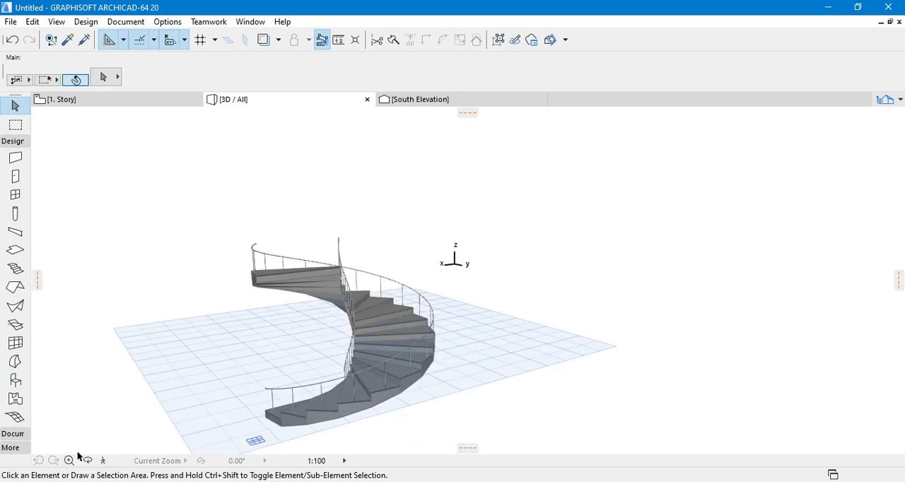
pyautogui.scroll(-2, 398, 269)
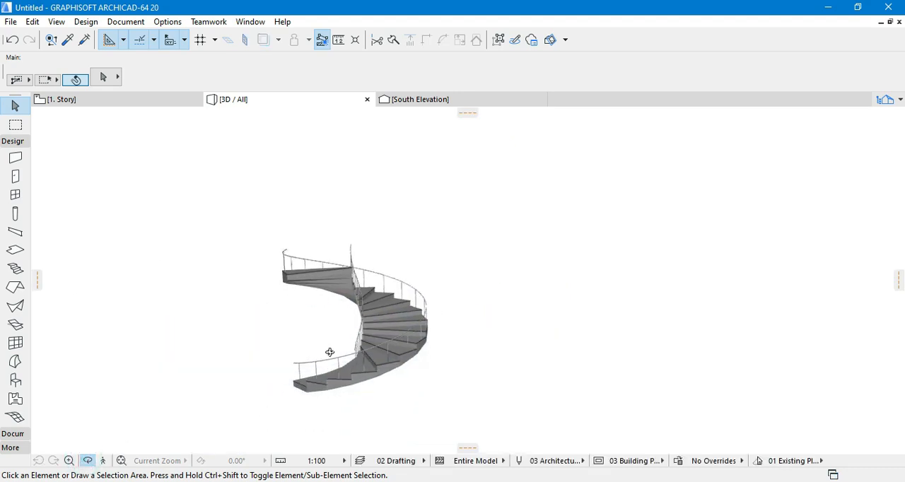
pyautogui.scroll(3, 319, 377)
pyautogui.scroll(1, 318, 375)
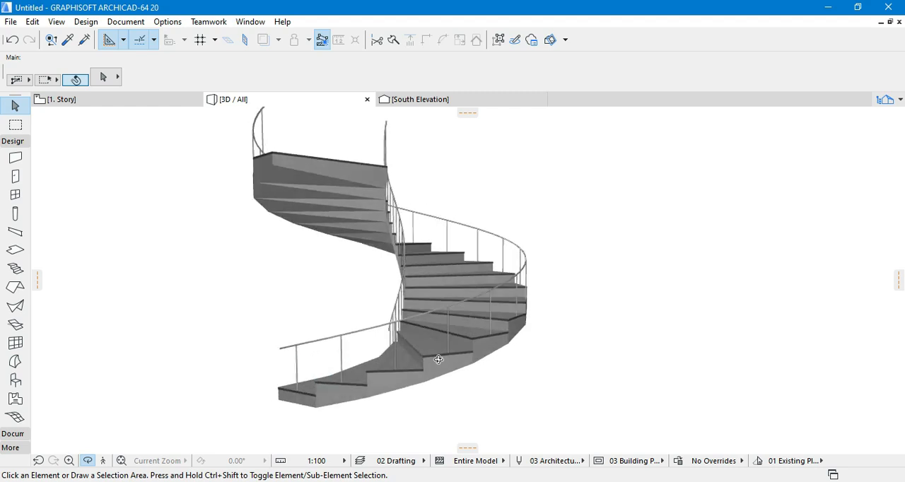
# - Return to the floor plan and switch it to the 0. Ground Floor story
pyautogui.click(134, 103)
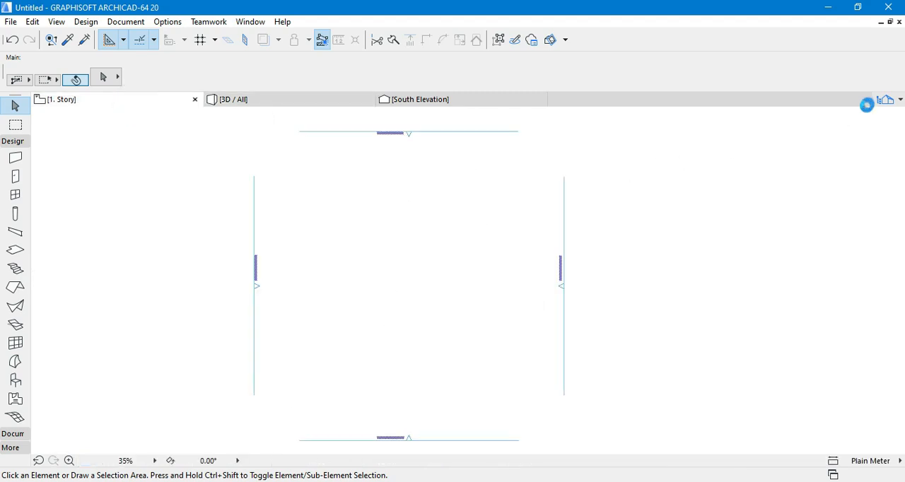
pyautogui.click(867, 105)
pyautogui.click(813, 197)
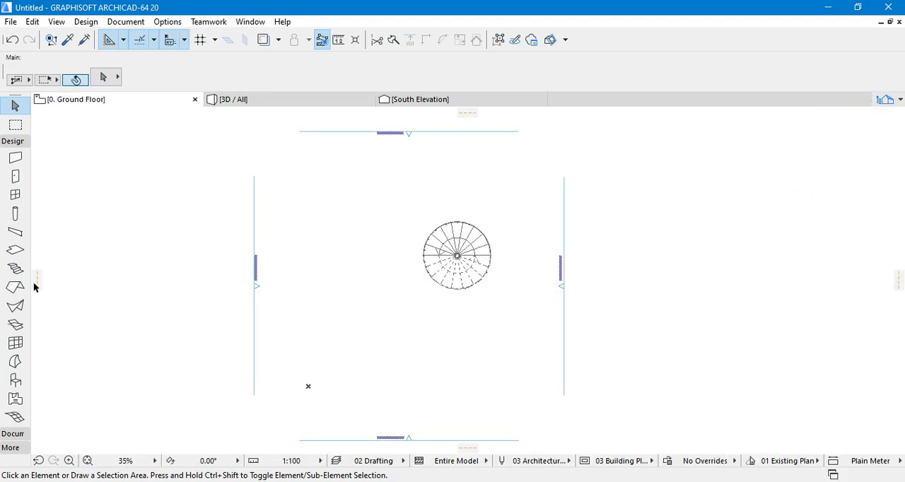
# - Activate the Stair tool and choose Stair TwoLandings 20 as its default stair type
pyautogui.click(15, 271)
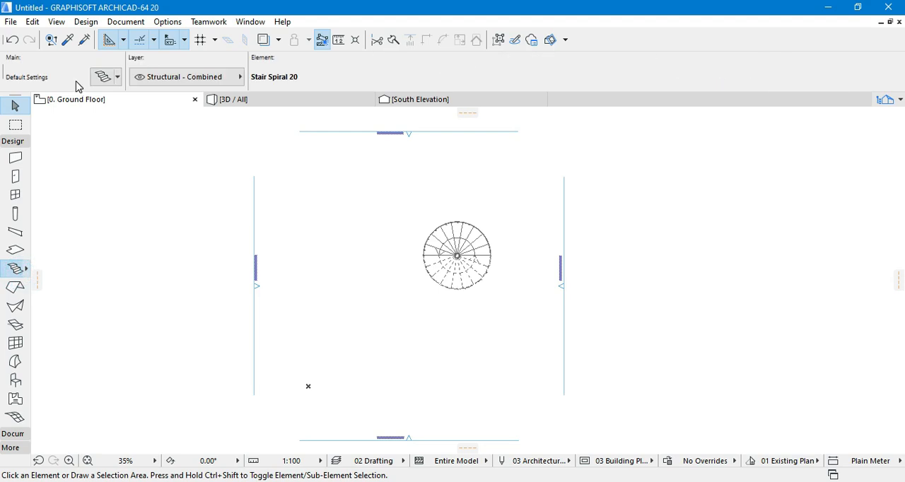
pyautogui.click(97, 79)
pyautogui.scroll(-4, 268, 313)
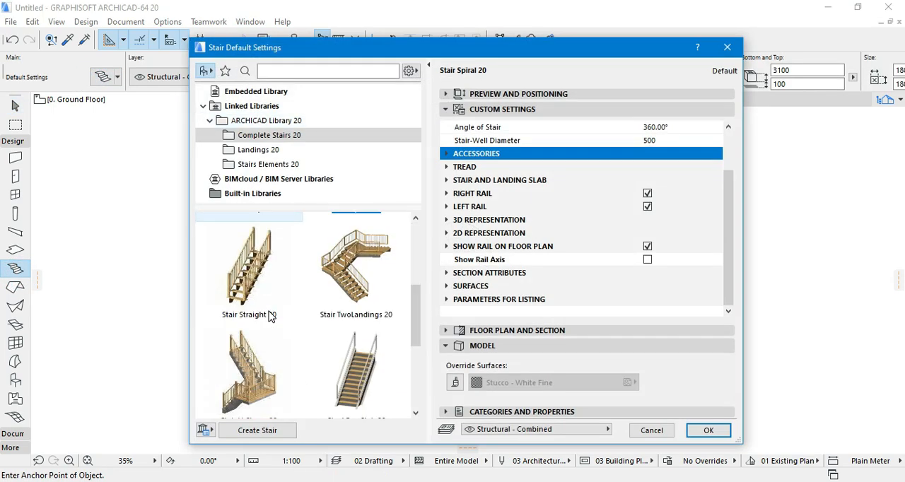
pyautogui.scroll(4, 283, 321)
pyautogui.scroll(-2, 294, 328)
pyautogui.click(355, 254)
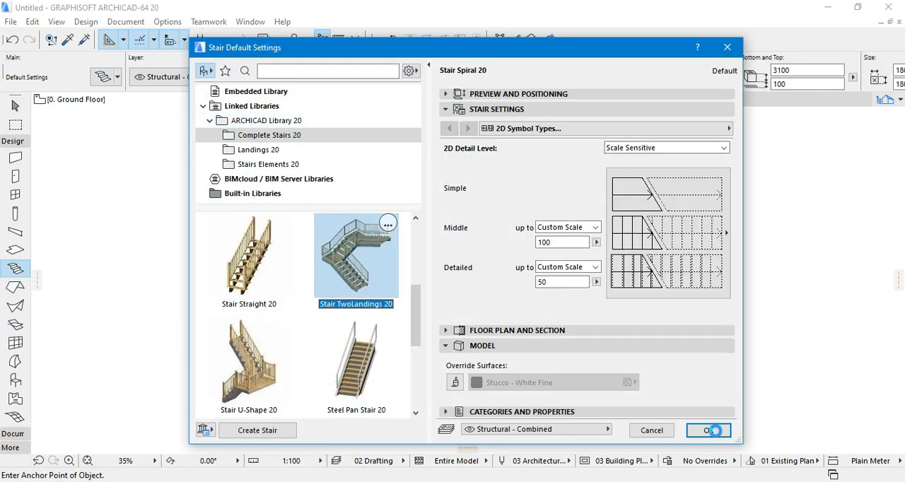
pyautogui.click(709, 430)
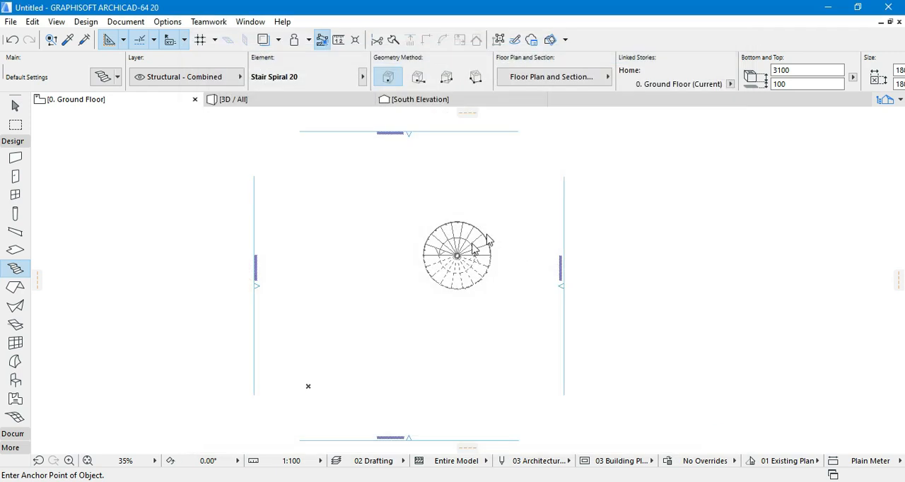
# - Select the two-landing stair placed beside the spiral stair and stretch its lower corner to lengthen both flights
pyautogui.click(15, 106)
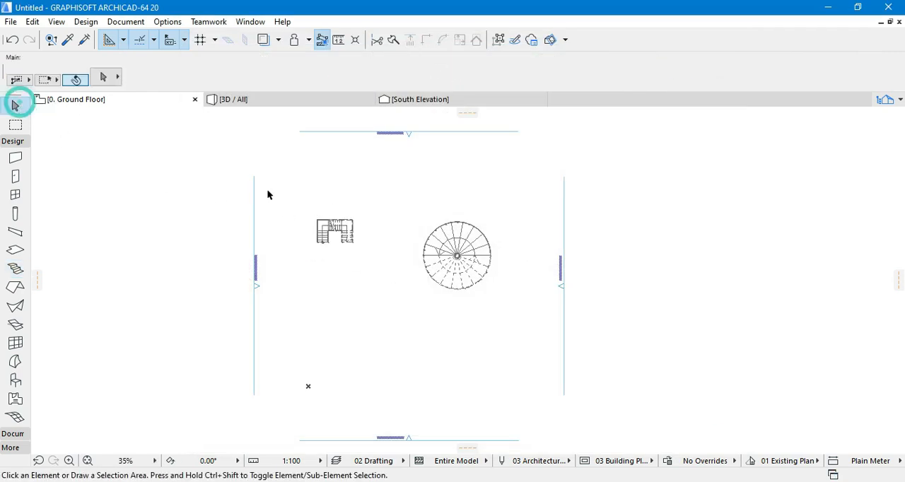
pyautogui.moveTo(303, 226); pyautogui.dragTo(333, 246)
pyautogui.scroll(3, 343, 237)
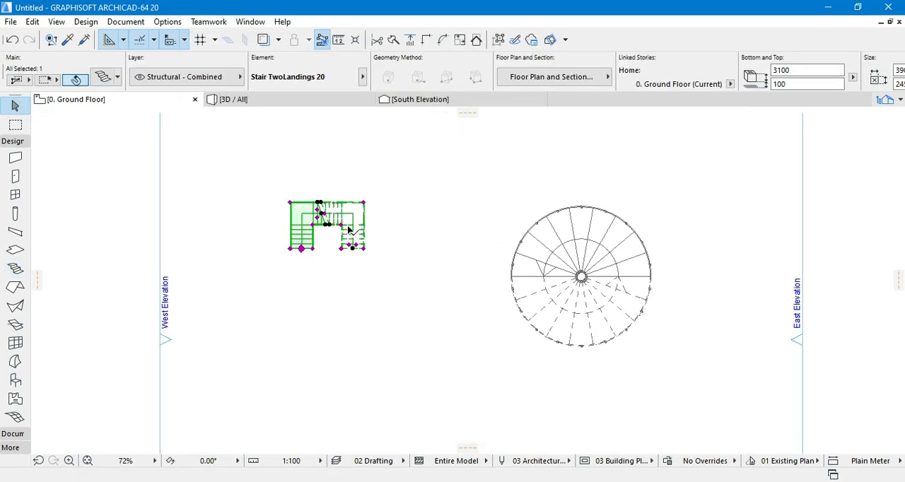
pyautogui.click(369, 254)
pyautogui.click(365, 249)
pyautogui.click(364, 249)
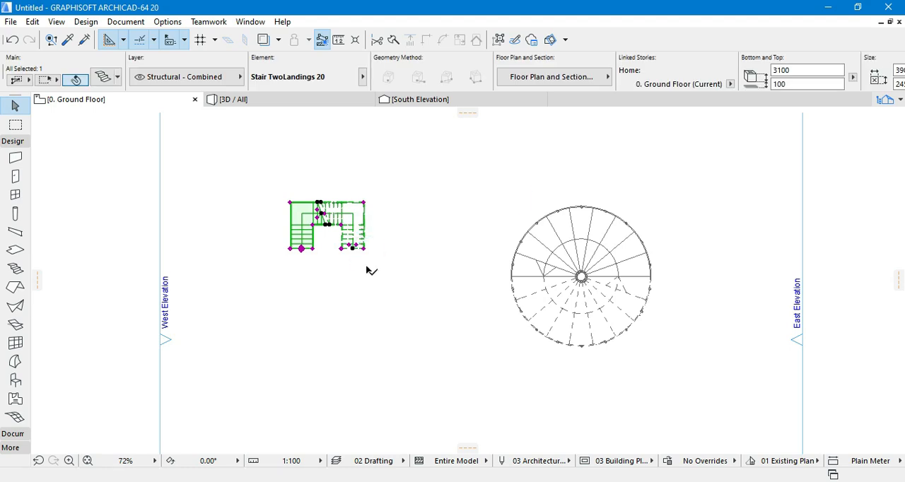
pyautogui.click(365, 307)
pyautogui.click(381, 195)
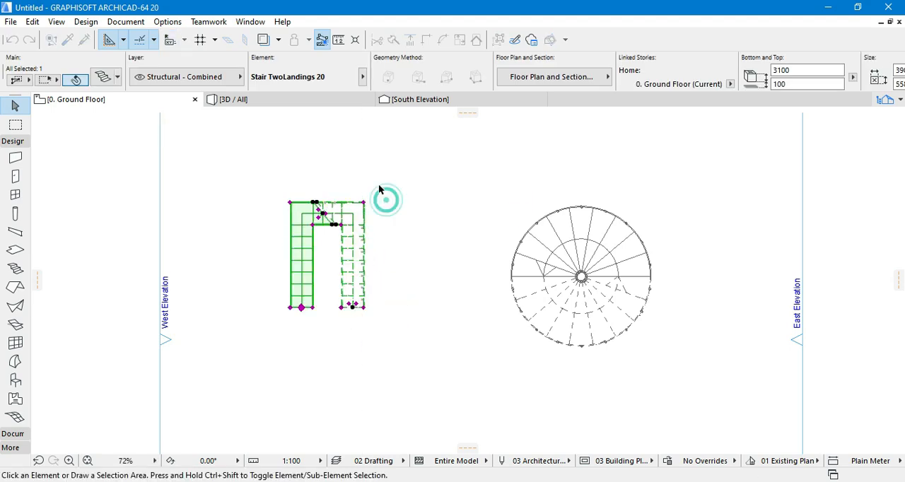
# - Widen the two-landing stair's flights by moving the inner corner where the flight meets the landing
pyautogui.click(316, 236)
pyautogui.scroll(2, 316, 240)
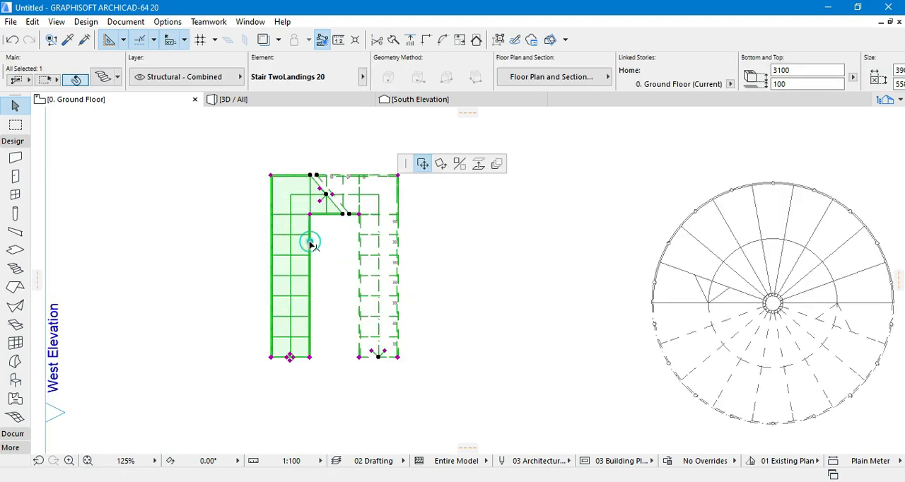
pyautogui.click(310, 242)
pyautogui.press('Escape')
pyautogui.click(310, 215)
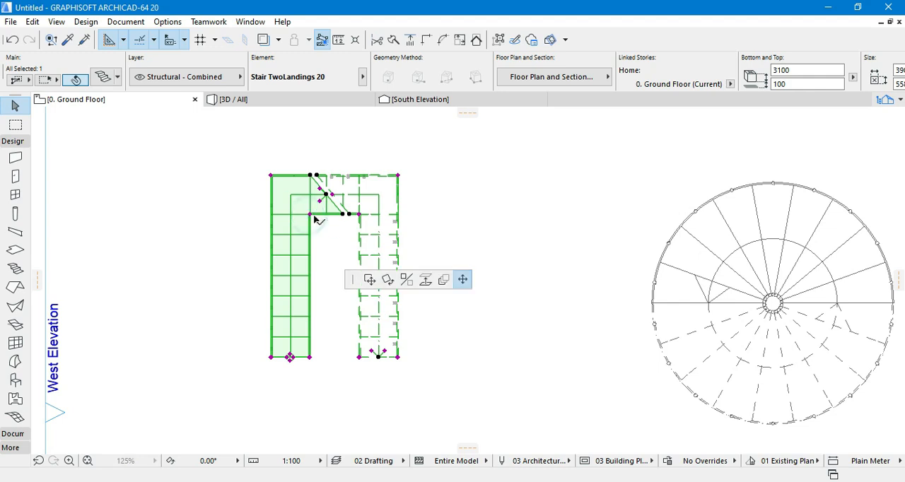
pyautogui.click(318, 221)
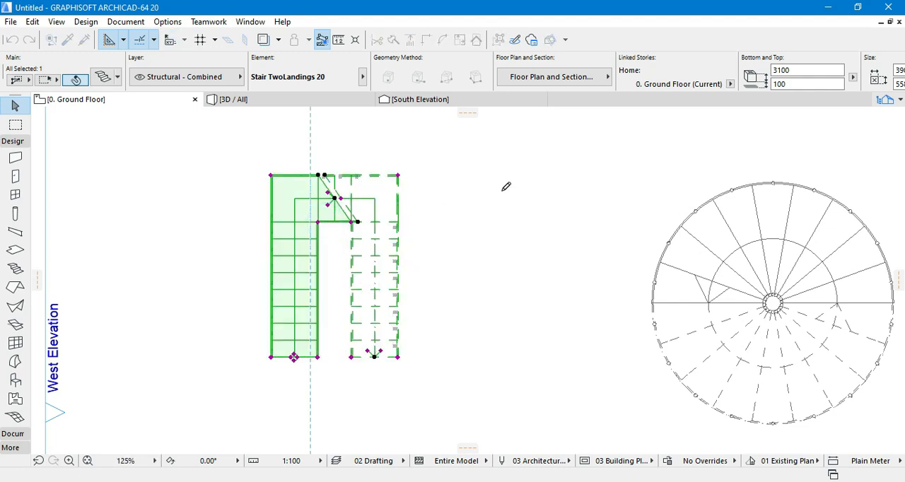
pyautogui.click(505, 188)
# - In the 3D view, stretch the two-landing stair's lower end vertically downward to increase its total height
pyautogui.click(295, 101)
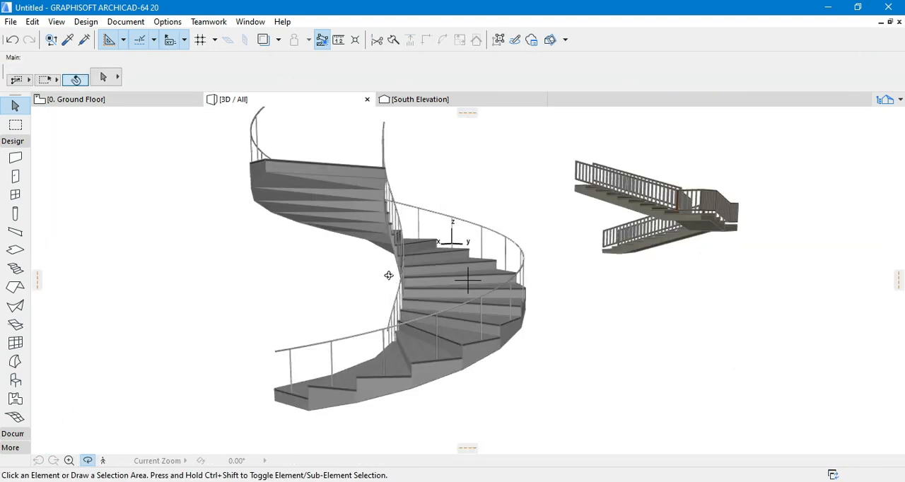
pyautogui.moveTo(698, 204); pyautogui.dragTo(416, 252)
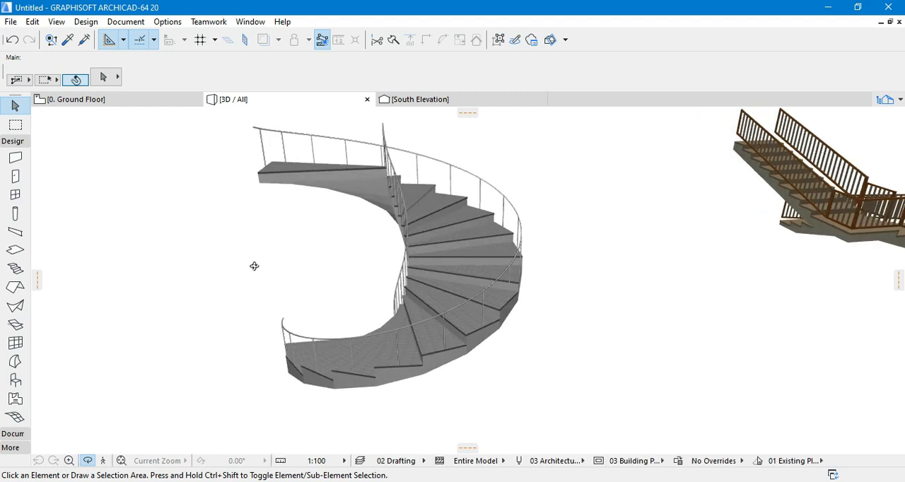
pyautogui.scroll(-3, 254, 267)
pyautogui.moveTo(769, 285); pyautogui.dragTo(335, 282)
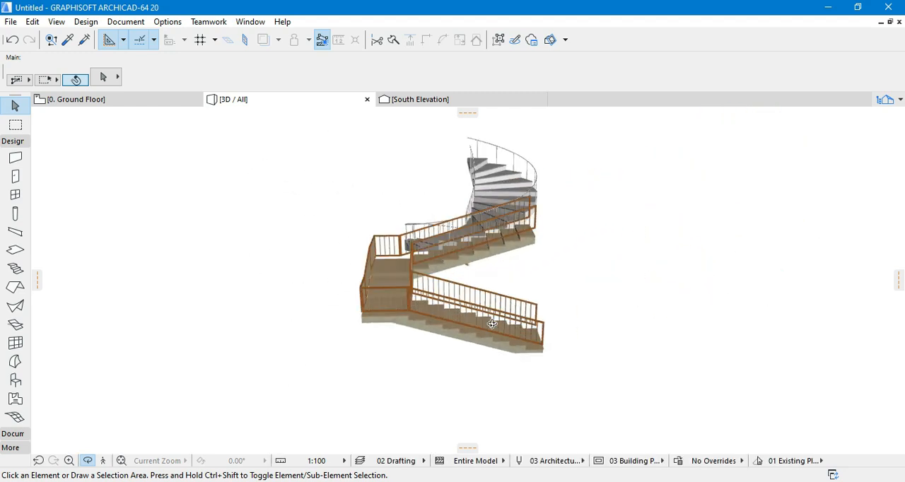
pyautogui.scroll(2, 492, 324)
pyautogui.moveTo(649, 328); pyautogui.dragTo(345, 324)
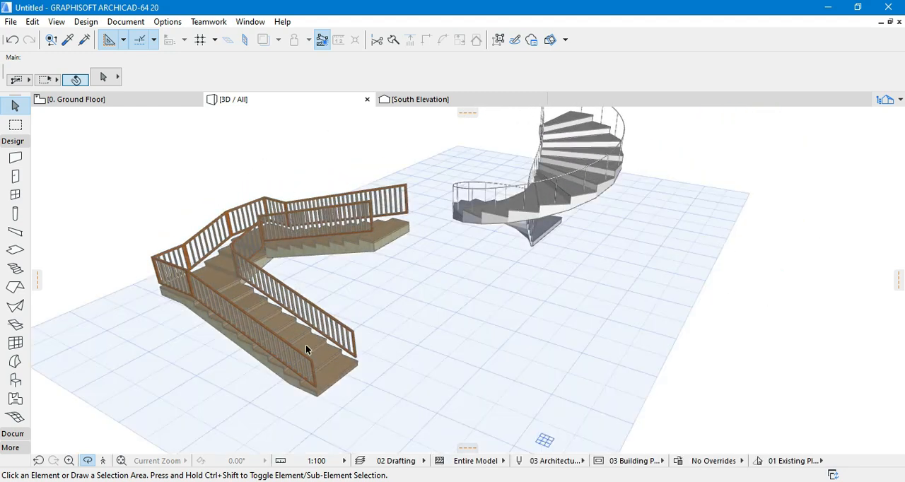
pyautogui.click(357, 344)
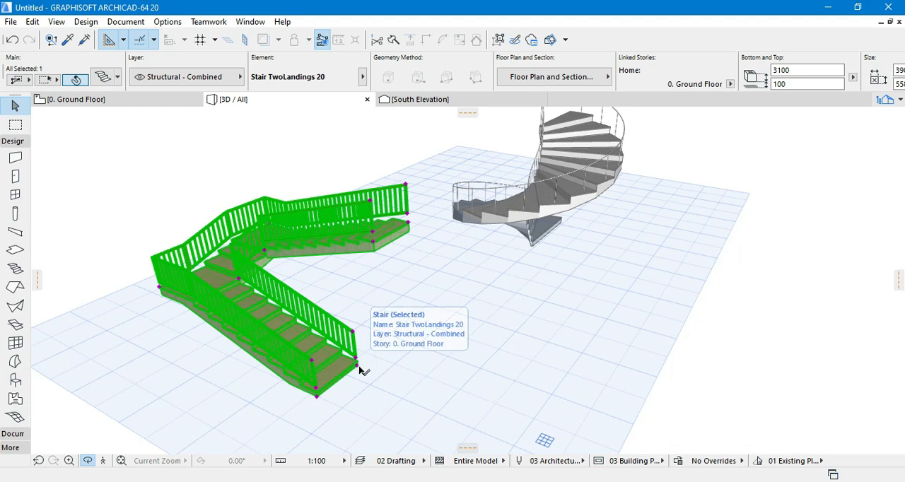
pyautogui.click(358, 364)
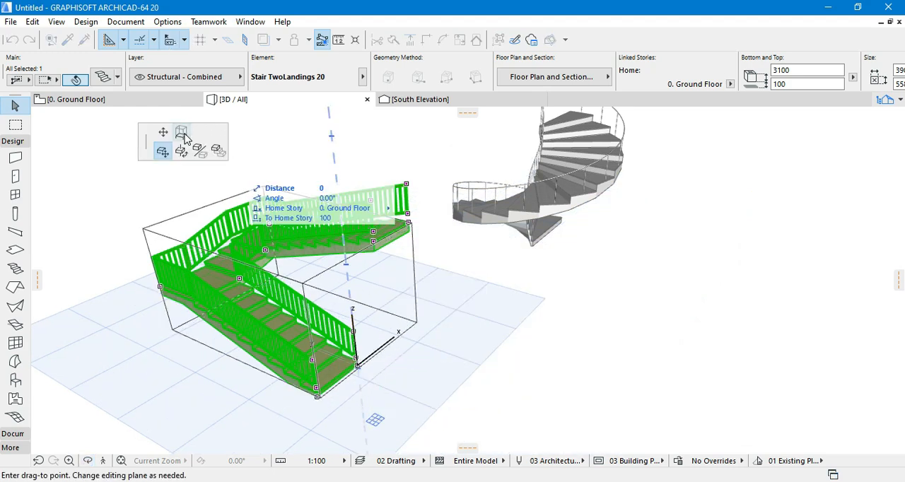
pyautogui.click(182, 133)
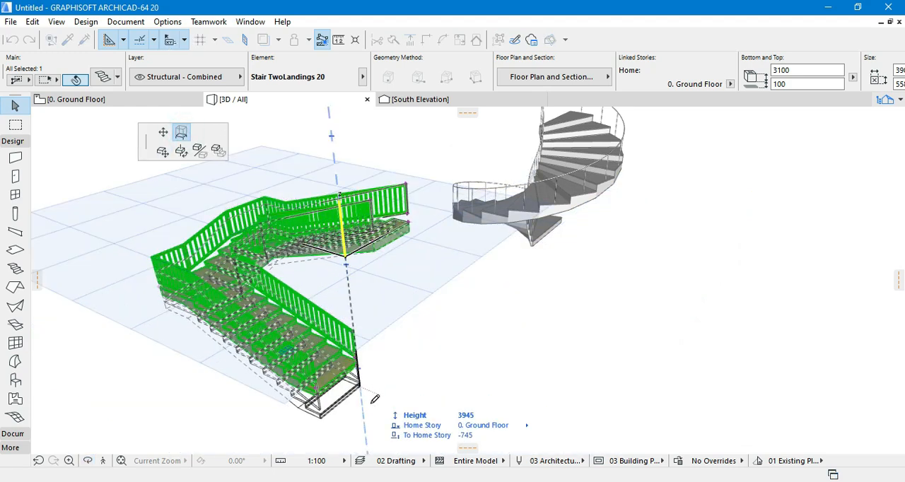
pyautogui.click(376, 417)
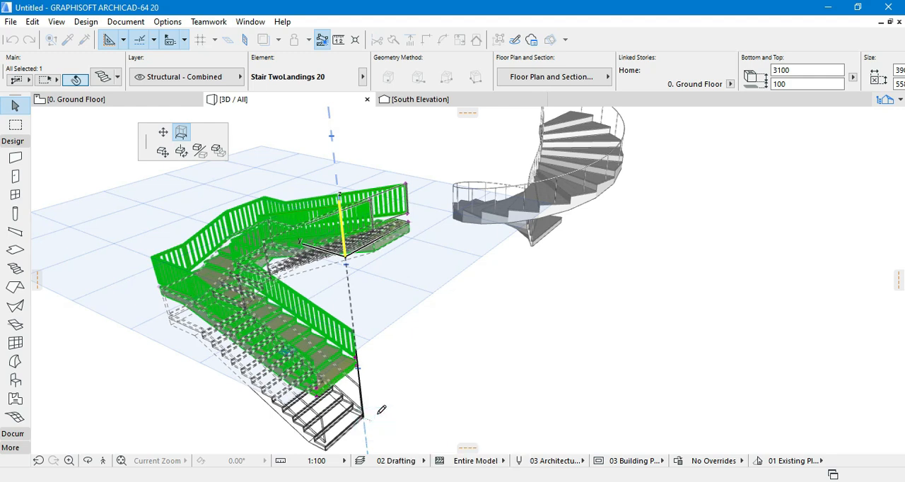
pyautogui.click(799, 202)
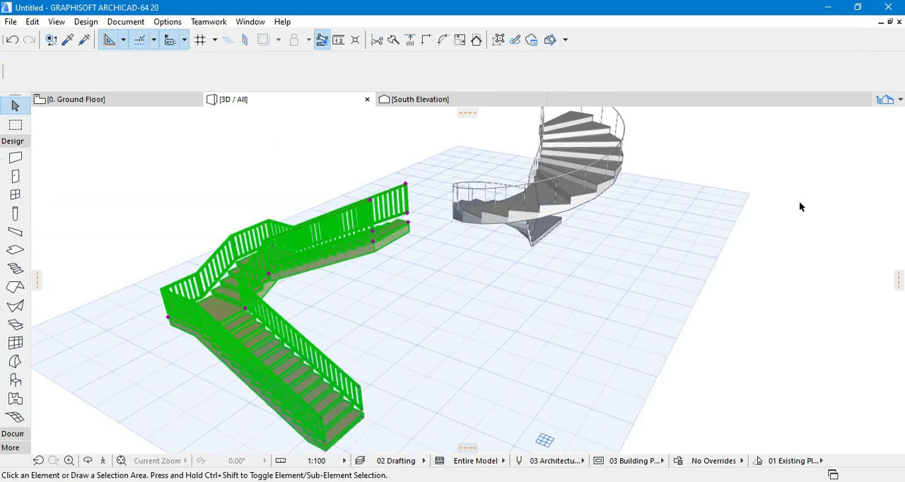
# - Inspect the heightened two-landing stair up close in 3D
pyautogui.click(84, 464)
pyautogui.moveTo(481, 361); pyautogui.dragTo(193, 188)
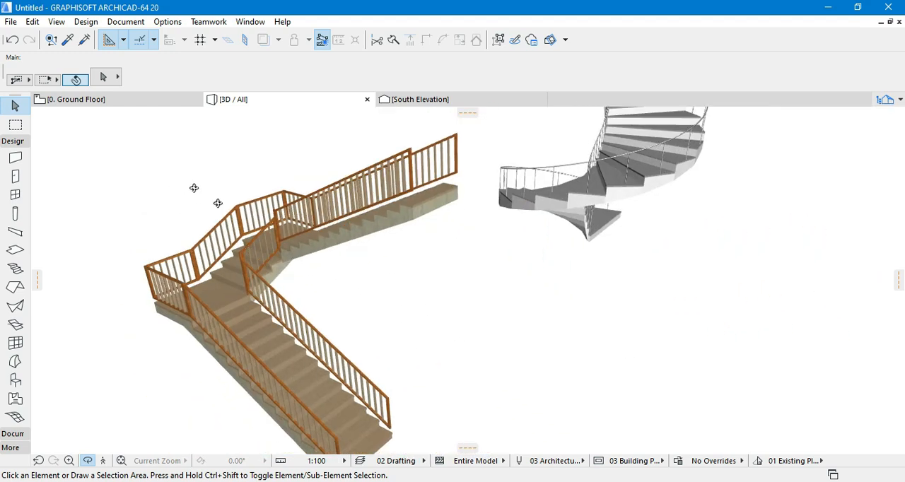
pyautogui.press('Escape')
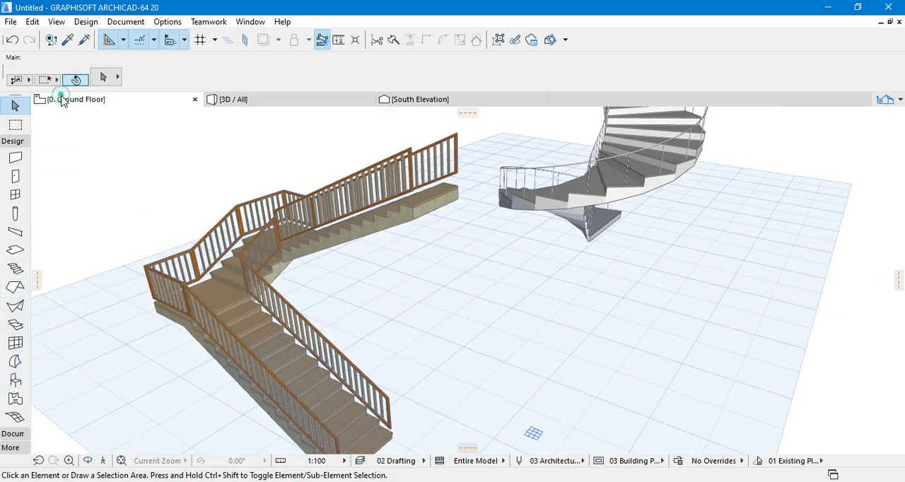
# - Return to the ground floor plan and review the stair types in Complete Stairs 20 in the Stair tool's default settings
pyautogui.click(68, 99)
pyautogui.click(14, 270)
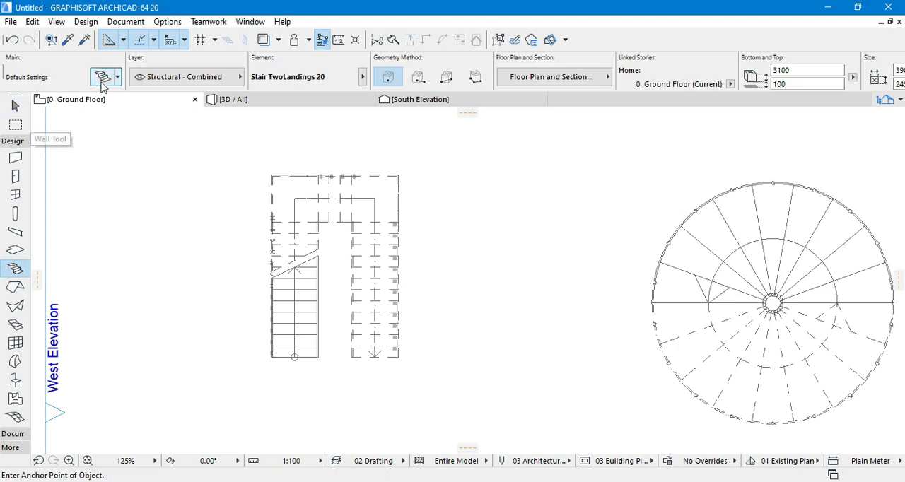
pyautogui.scroll(-1, 335, 325)
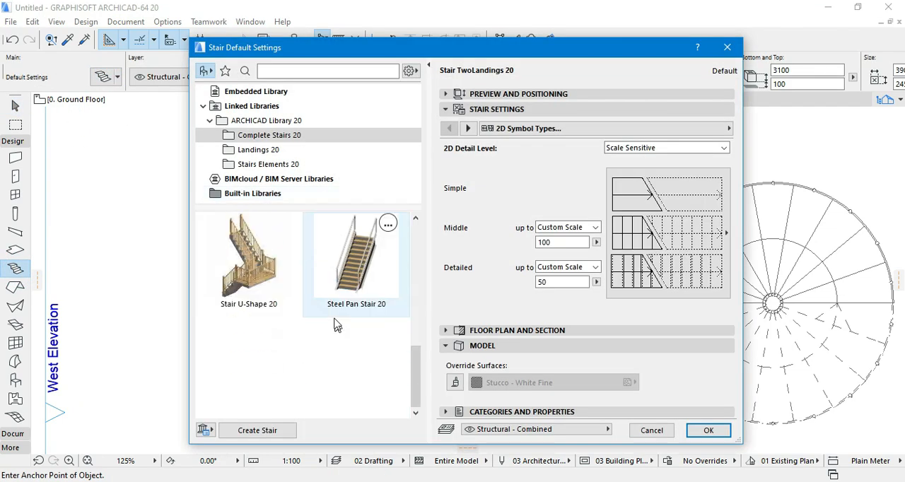
pyautogui.scroll(2, 334, 309)
pyautogui.scroll(-3, 373, 273)
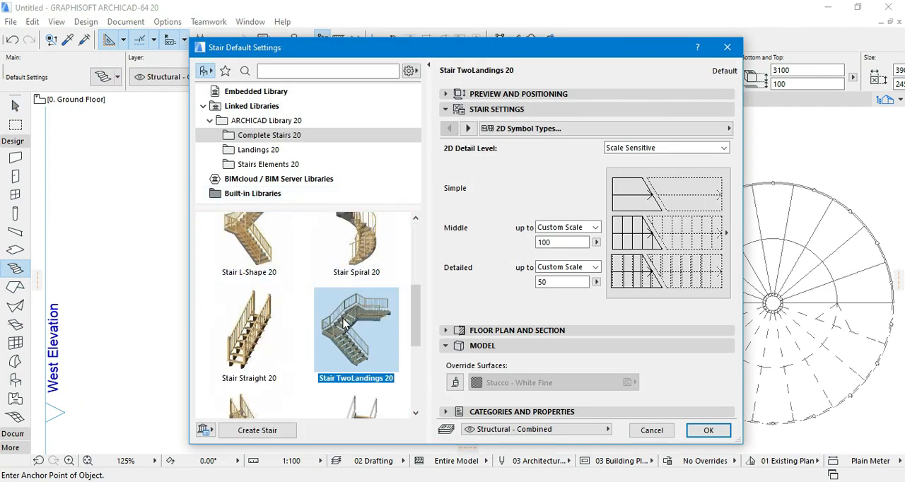
# - Browse the Landings 20 and Stairs Elements 20 folders of the stair library, then the parent ARCHICAD Library 20 folder
pyautogui.click(317, 151)
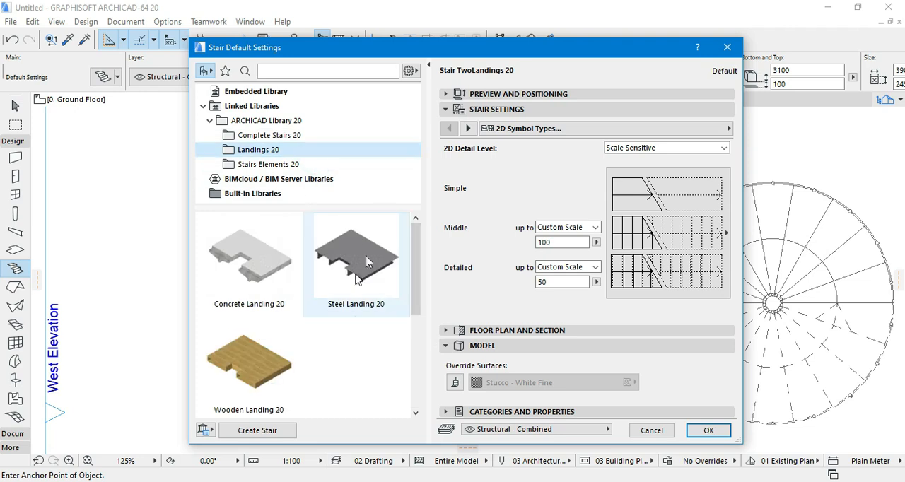
pyautogui.click(301, 165)
pyautogui.scroll(-1, 342, 283)
pyautogui.scroll(3, 343, 283)
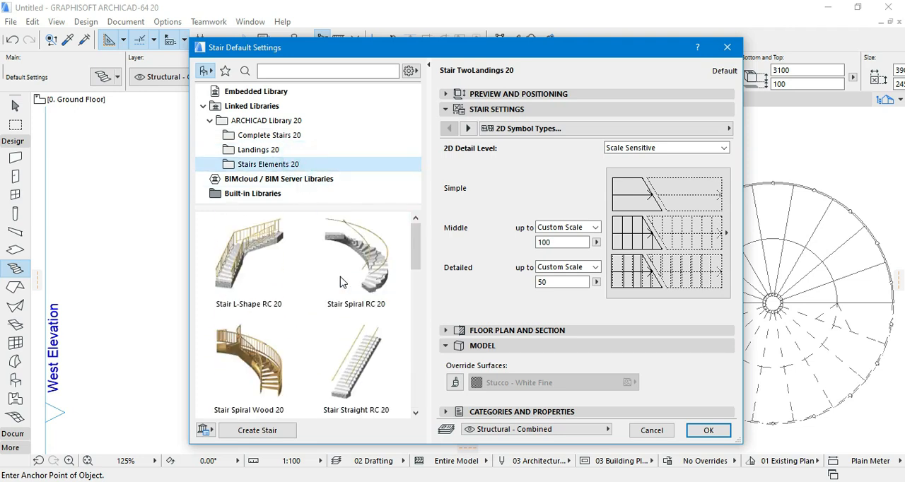
pyautogui.scroll(-3, 291, 327)
pyautogui.click(266, 121)
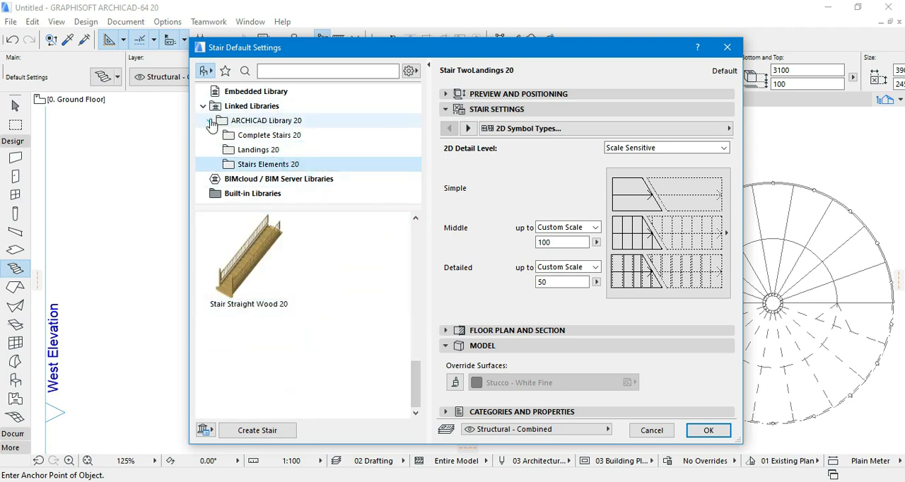
pyautogui.scroll(-2, 268, 290)
pyautogui.scroll(2, 287, 311)
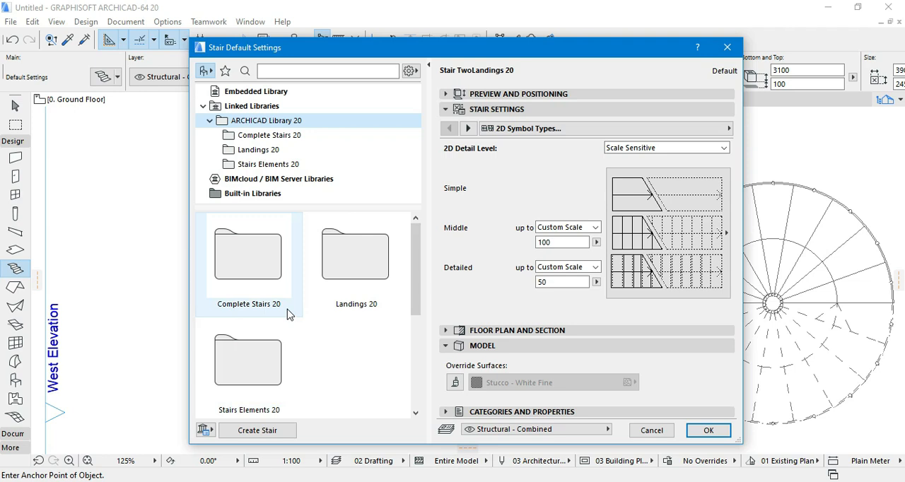
# - Start creating a custom circular stair with an open centre and review its structure, tread, railing, 2D symbol and listing settings
pyautogui.click(258, 430)
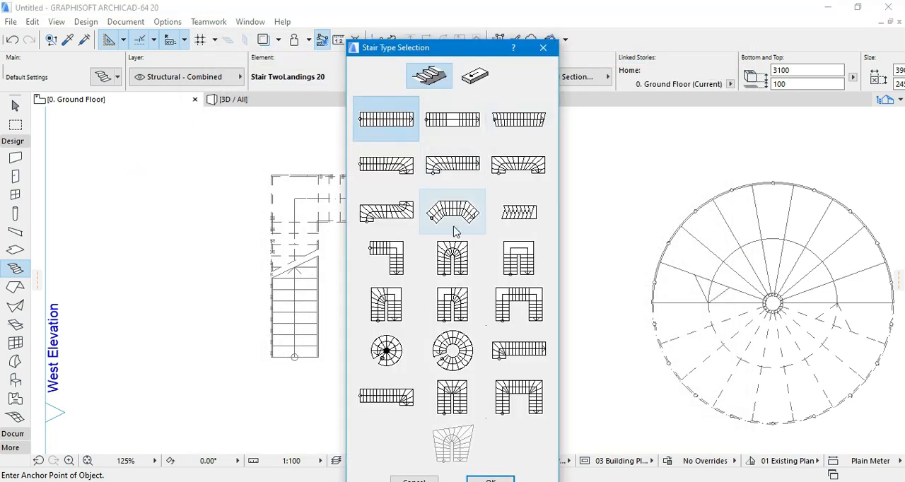
pyautogui.click(453, 350)
pyautogui.moveTo(422, 49); pyautogui.dragTo(156, 14)
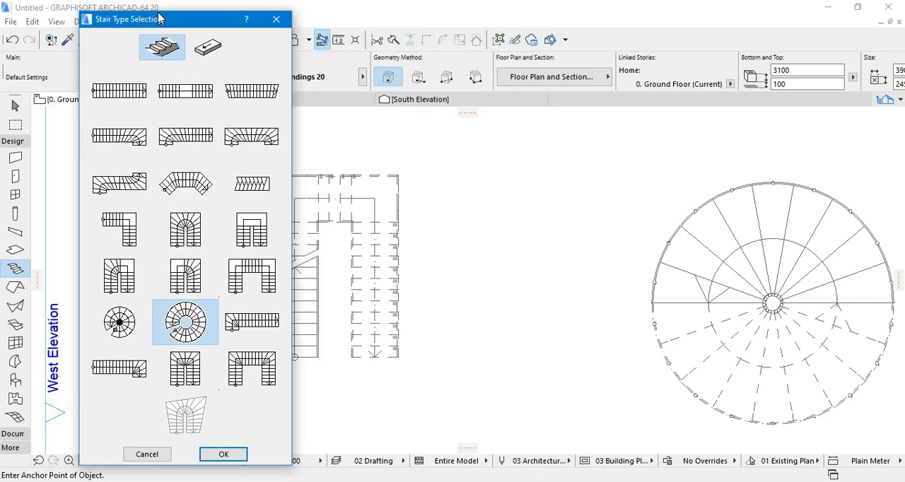
pyautogui.click(224, 447)
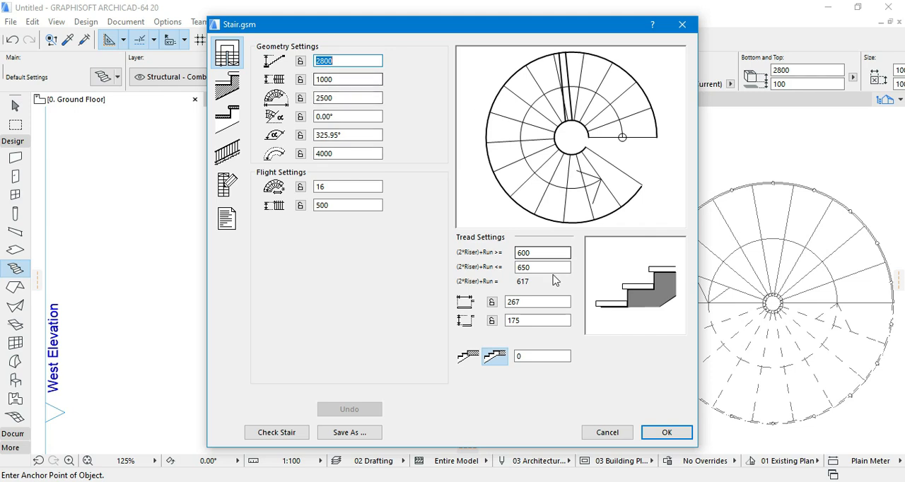
pyautogui.click(227, 85)
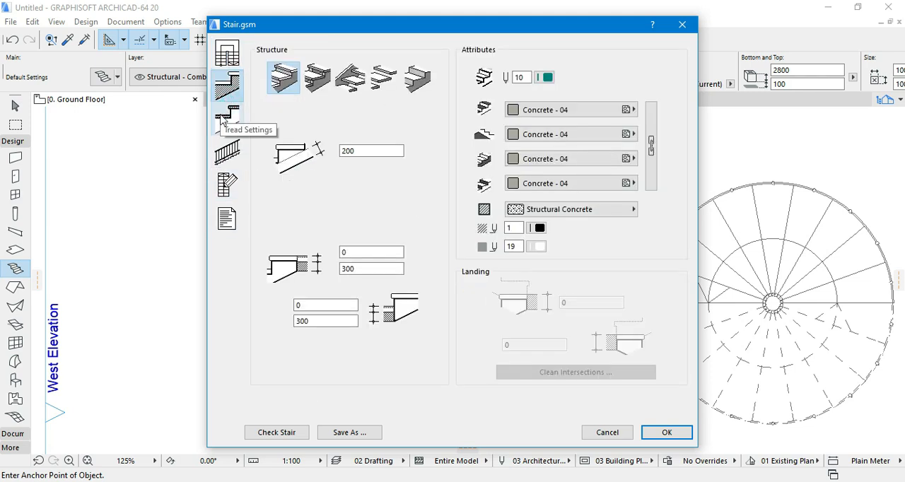
pyautogui.click(223, 121)
pyautogui.click(226, 152)
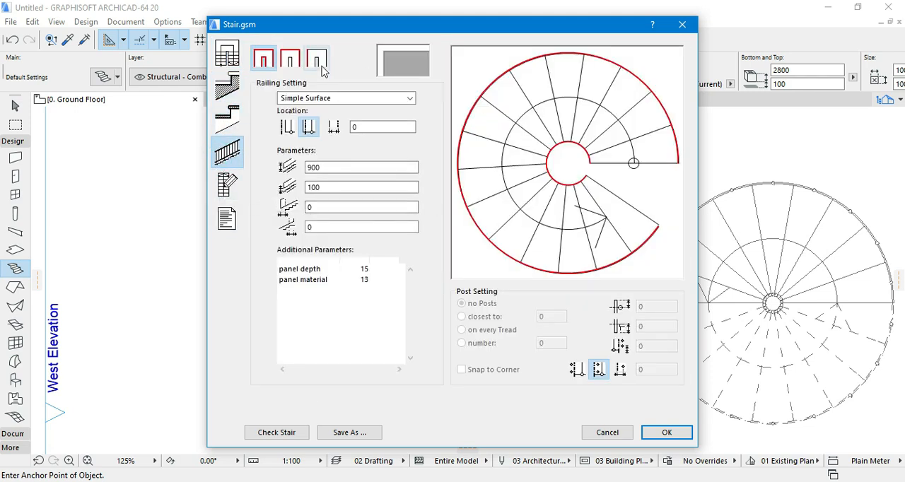
pyautogui.click(227, 183)
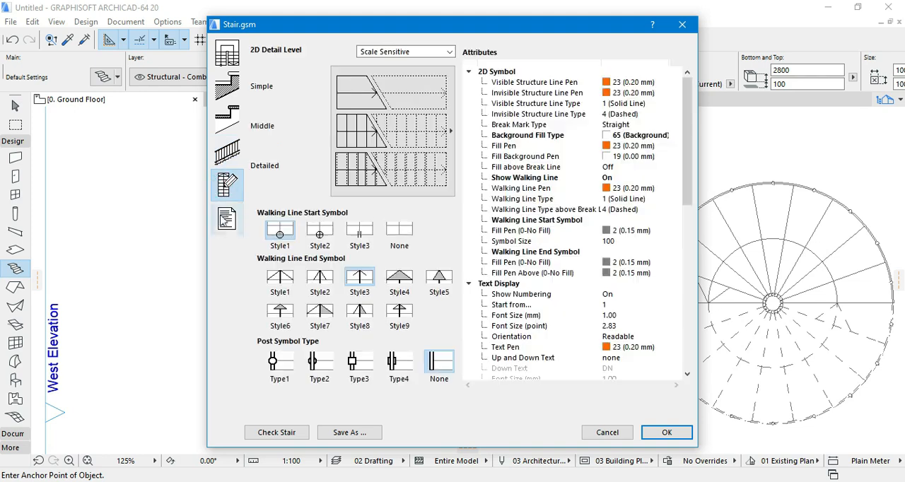
pyautogui.click(227, 219)
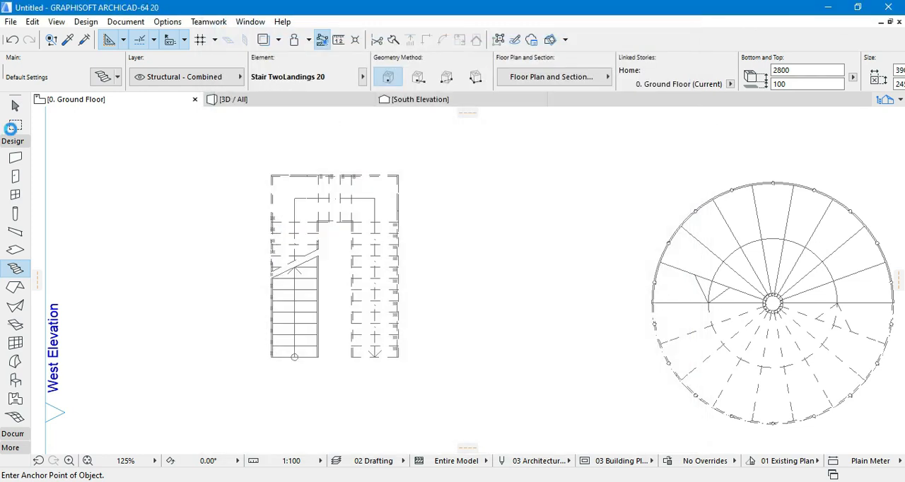
# - Activate the Wall tool, collapse the Design tool group and expand the Document tool group
pyautogui.click(20, 157)
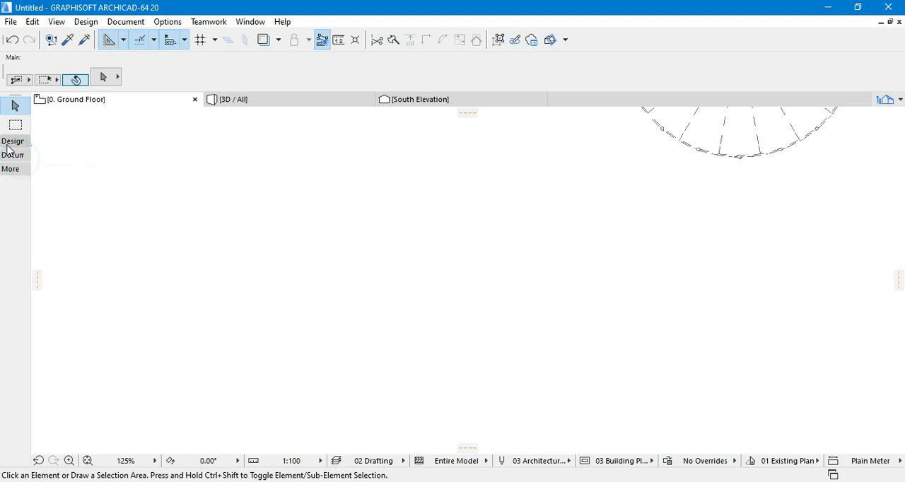
pyautogui.click(12, 141)
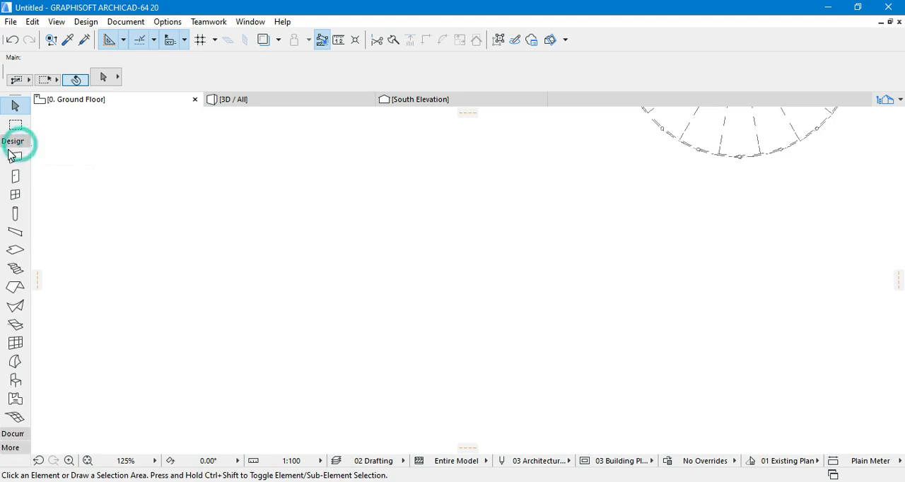
pyautogui.click(14, 155)
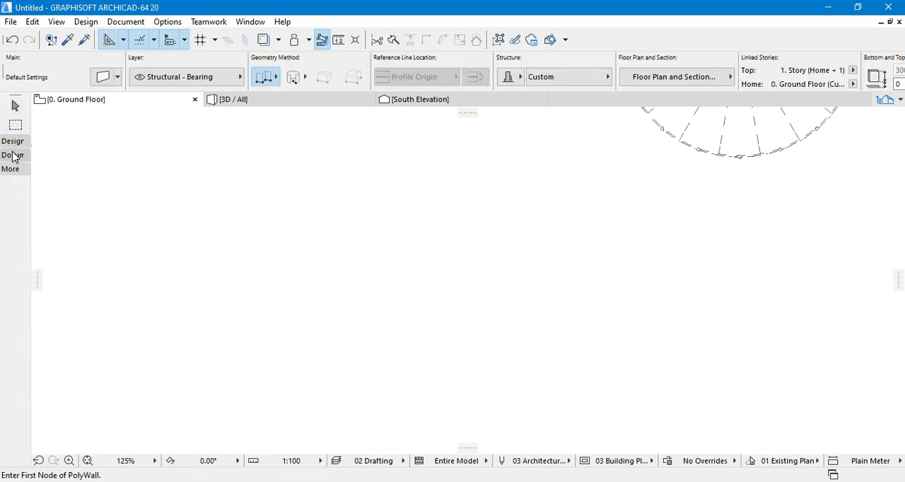
pyautogui.click(13, 155)
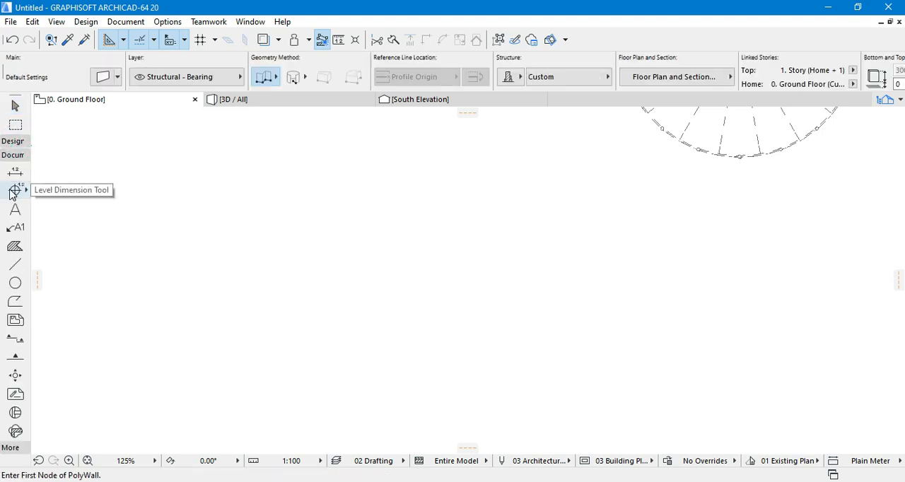
# - Draw a full circle with a radius of about 833 below the stairs using the Arc/Circle tool, and select it
pyautogui.click(15, 283)
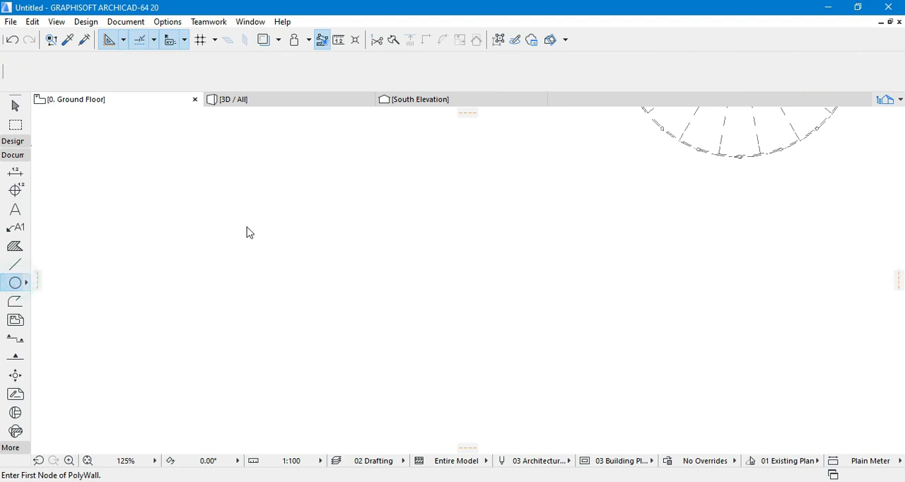
pyautogui.scroll(-6, 357, 259)
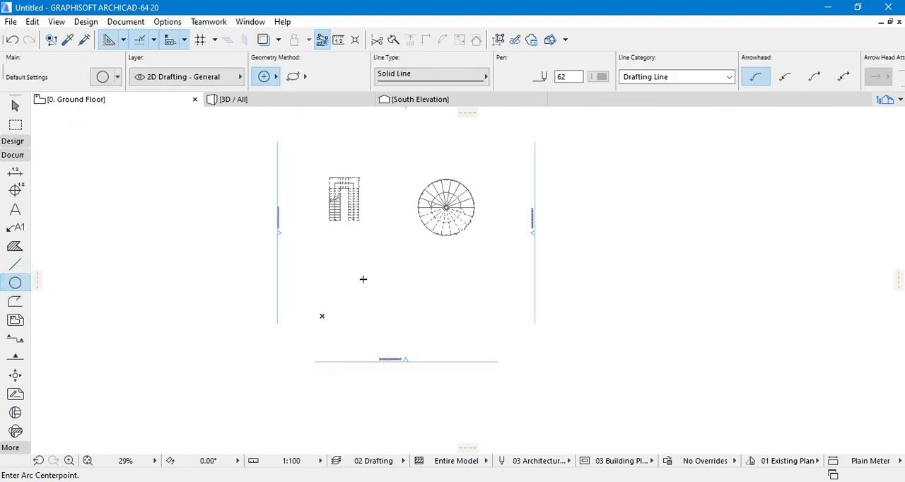
pyautogui.scroll(3, 362, 279)
pyautogui.click(354, 248)
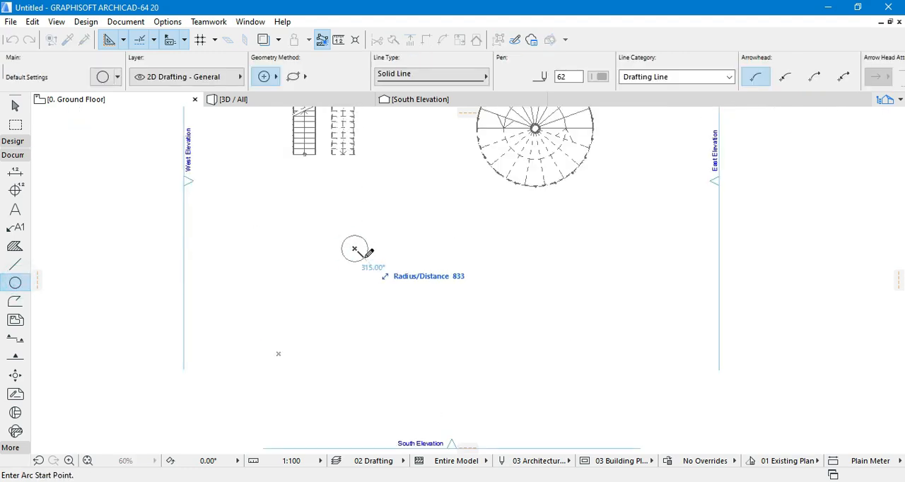
pyautogui.click(364, 256)
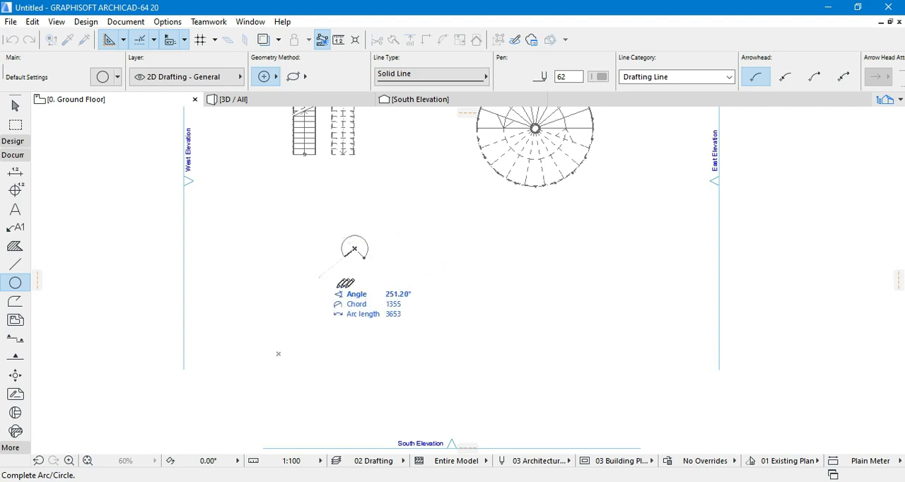
pyautogui.scroll(7, 349, 257)
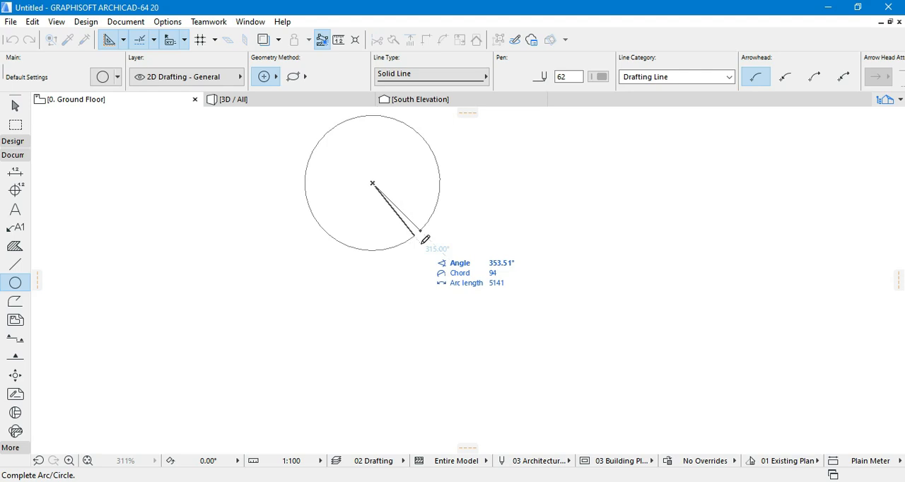
pyautogui.click(422, 238)
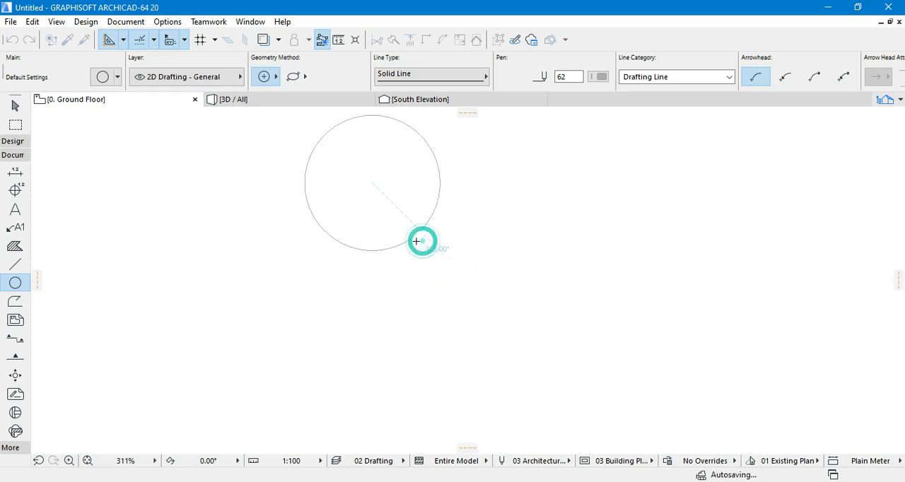
pyautogui.click(15, 106)
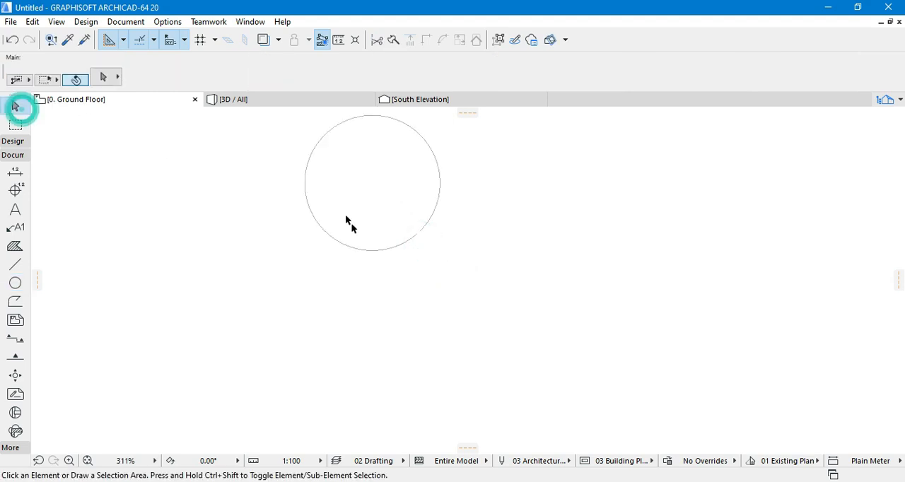
pyautogui.click(363, 247)
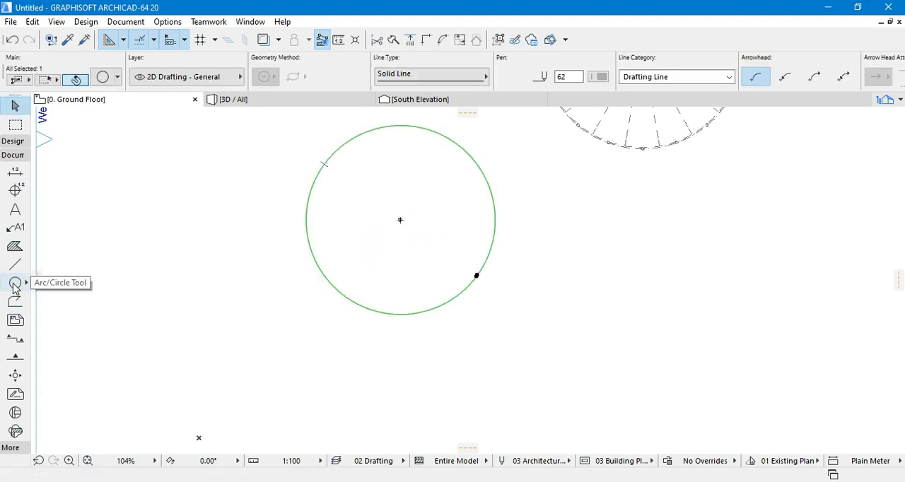
# - Reselect the circle and offset its edge about the same centre to a radius of about 3076
pyautogui.click(15, 190)
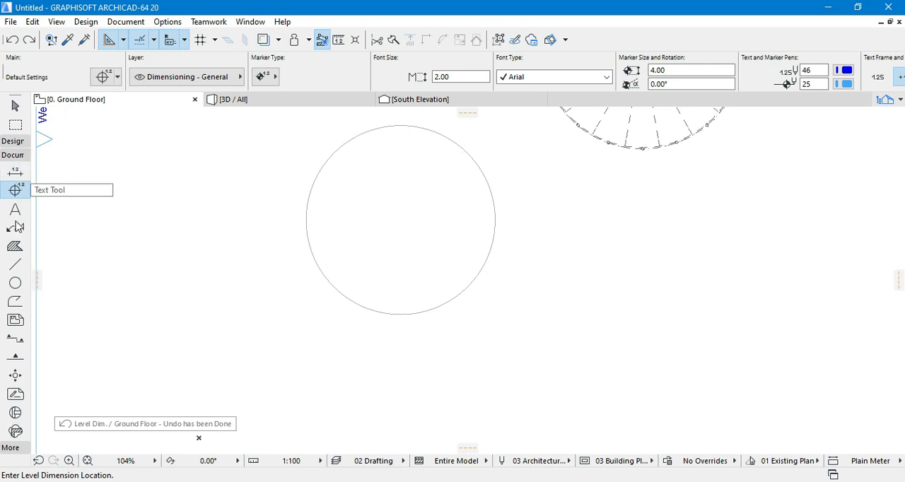
pyautogui.click(11, 266)
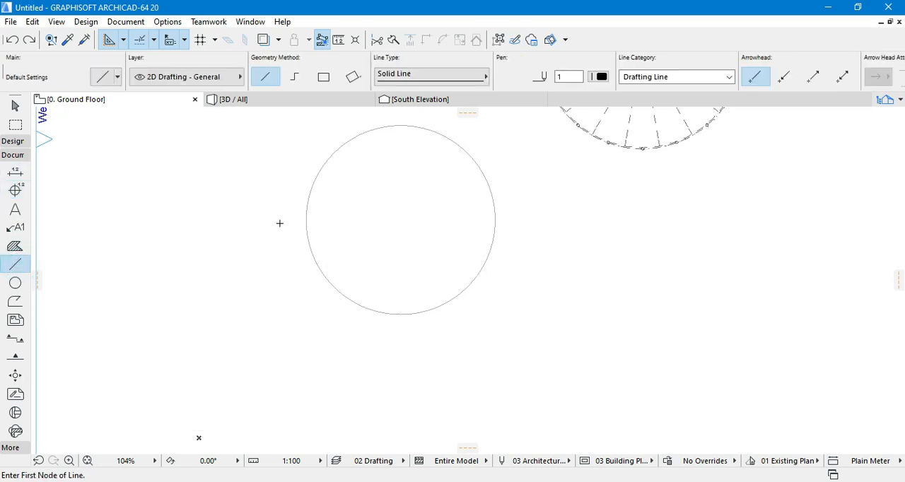
pyautogui.keyDown('shift'); pyautogui.click(307, 207); pyautogui.keyUp('shift')
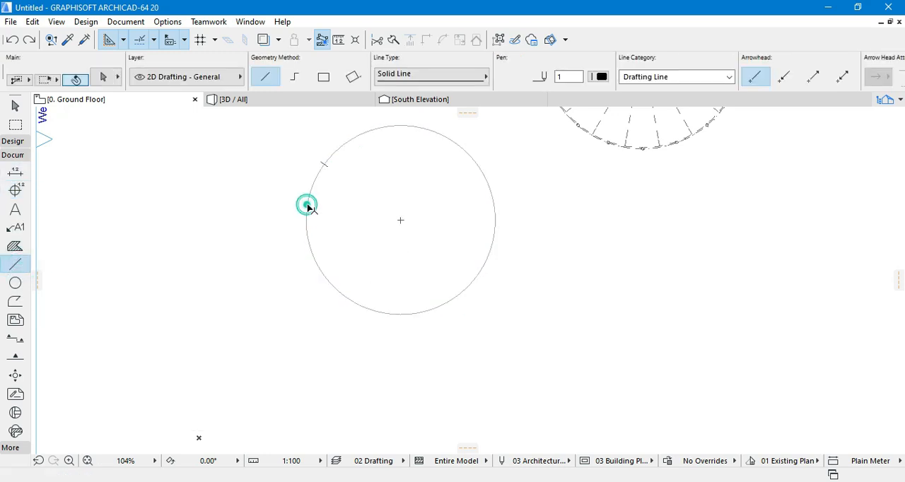
pyautogui.scroll(5, 402, 221)
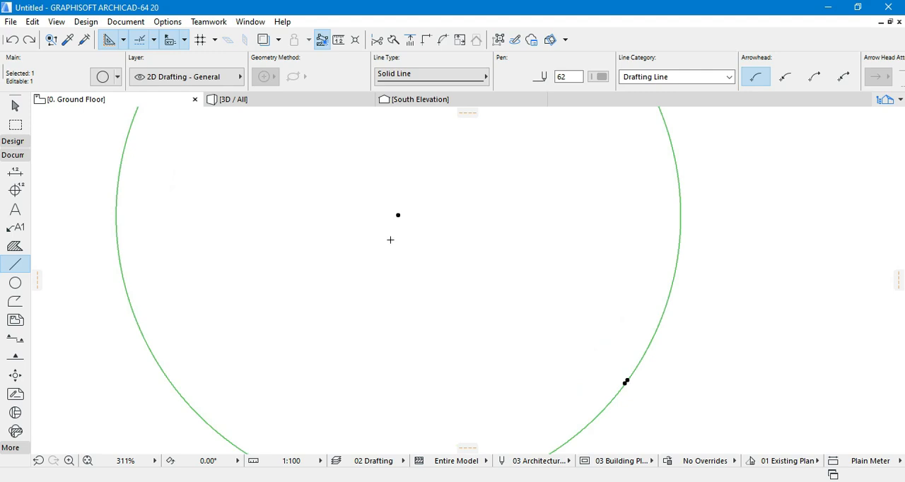
pyautogui.scroll(-4, 390, 240)
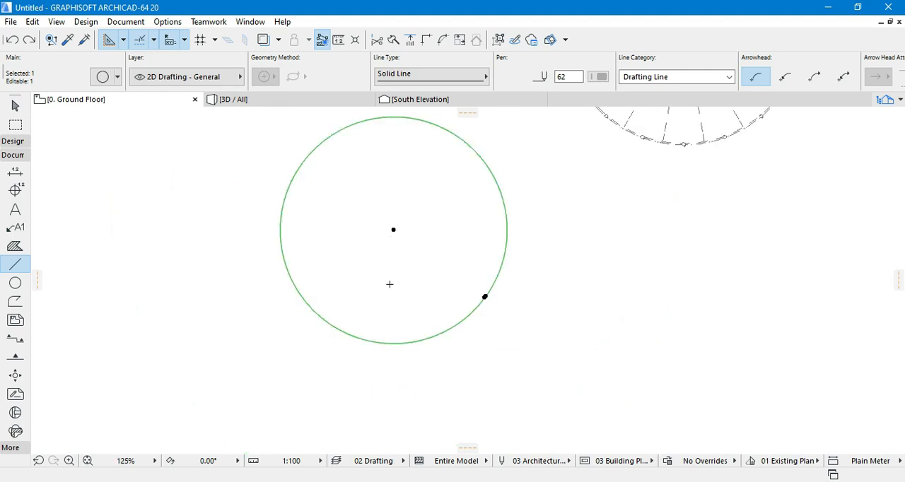
pyautogui.click(383, 344)
pyautogui.click(283, 254)
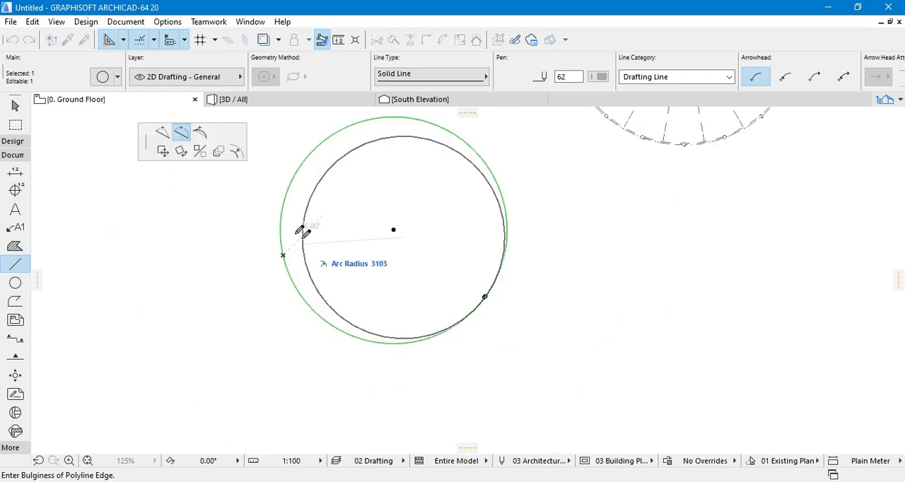
pyautogui.click(237, 153)
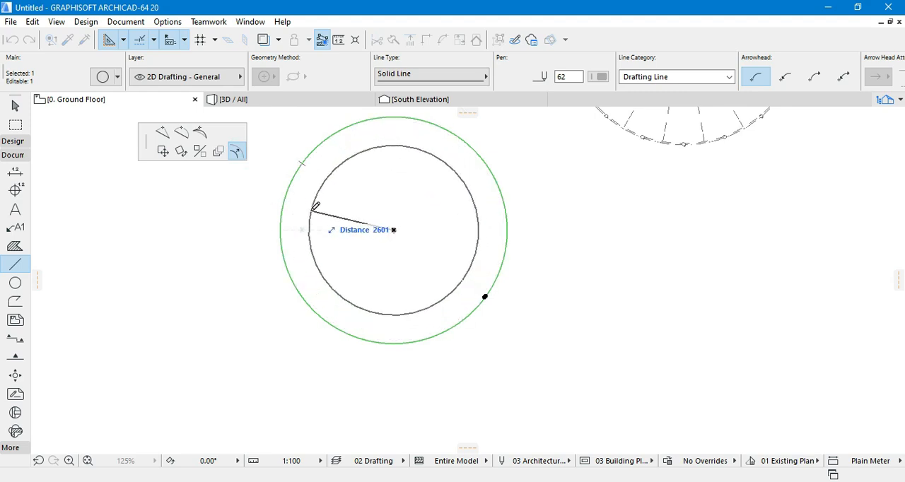
pyautogui.click(297, 210)
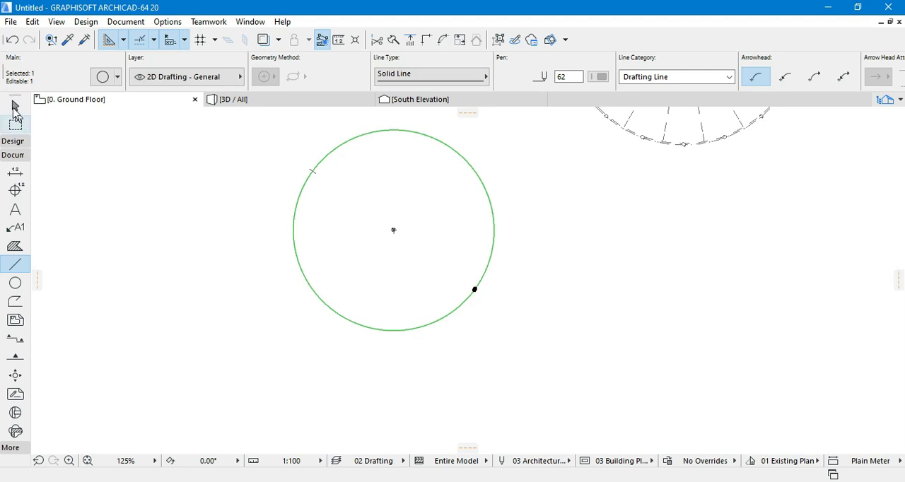
# - Enlarge the circle by offsetting its edge outward while keeping the same centre
pyautogui.click(15, 107)
pyautogui.click(495, 214)
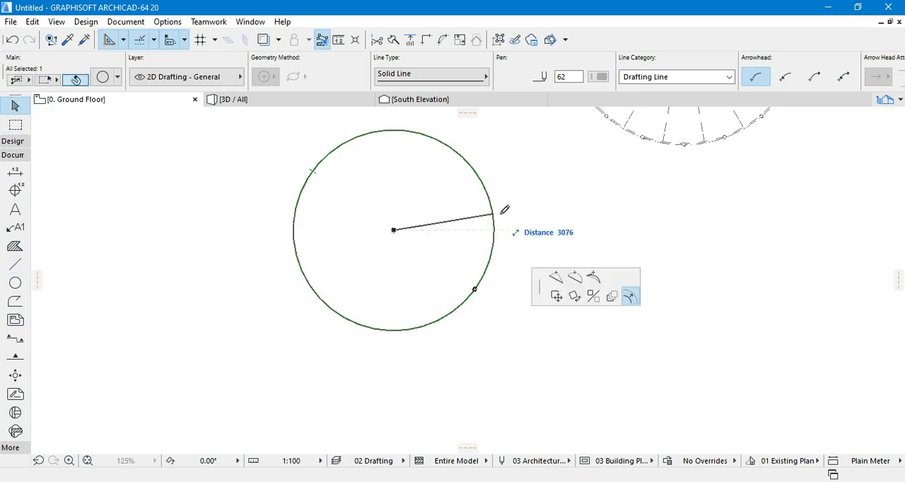
pyautogui.click(512, 211)
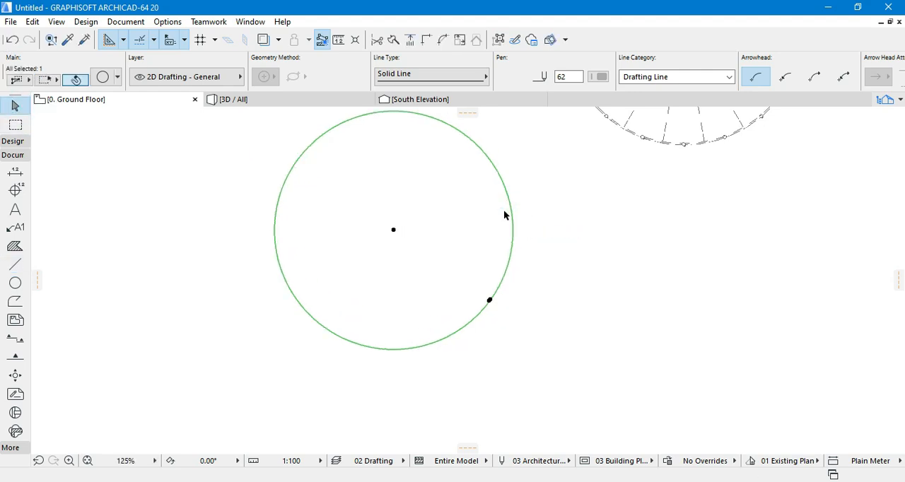
pyautogui.scroll(-3, 466, 241)
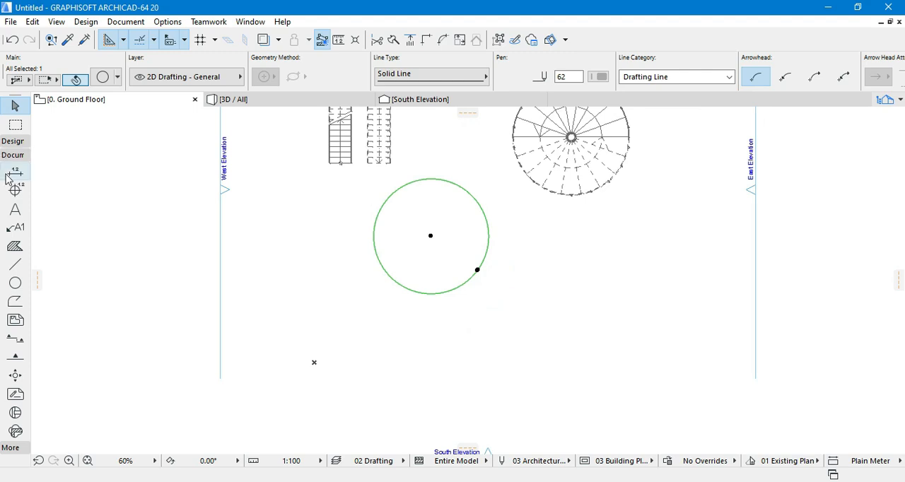
pyautogui.click(12, 140)
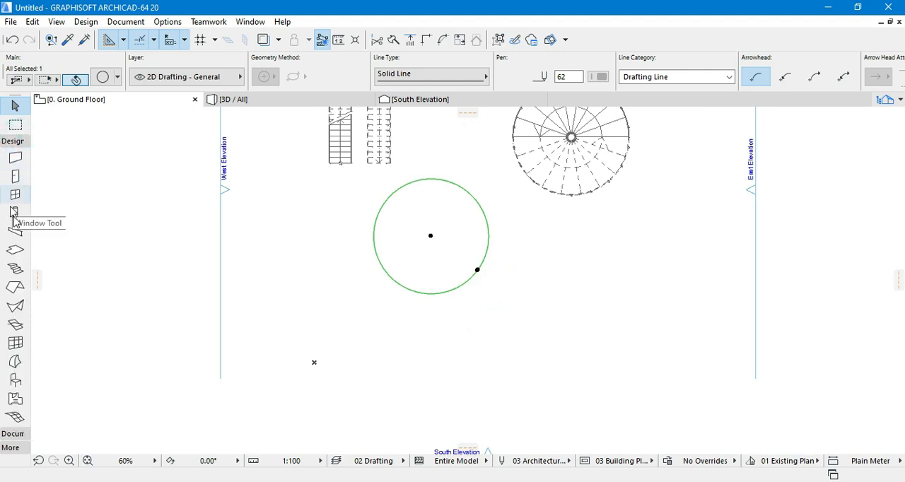
pyautogui.click(12, 140)
pyautogui.click(12, 155)
# - Draw a horizontal line across the circle near its centre and a vertical line about 8183 long crossing it with the Line tool
pyautogui.click(16, 266)
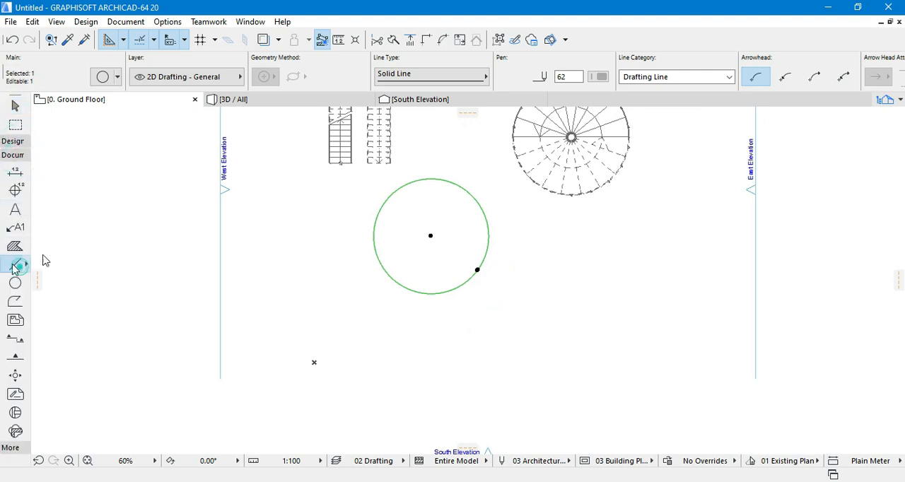
pyautogui.click(422, 310)
pyautogui.scroll(2, 419, 309)
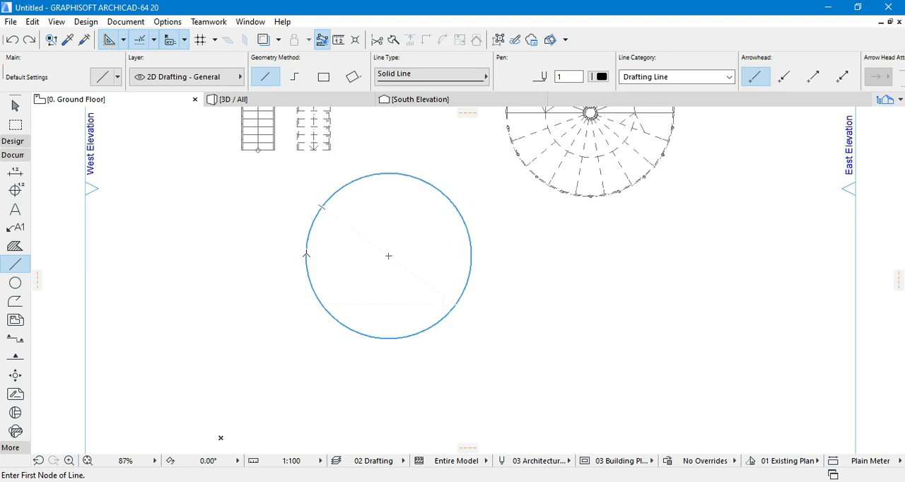
pyautogui.click(306, 254)
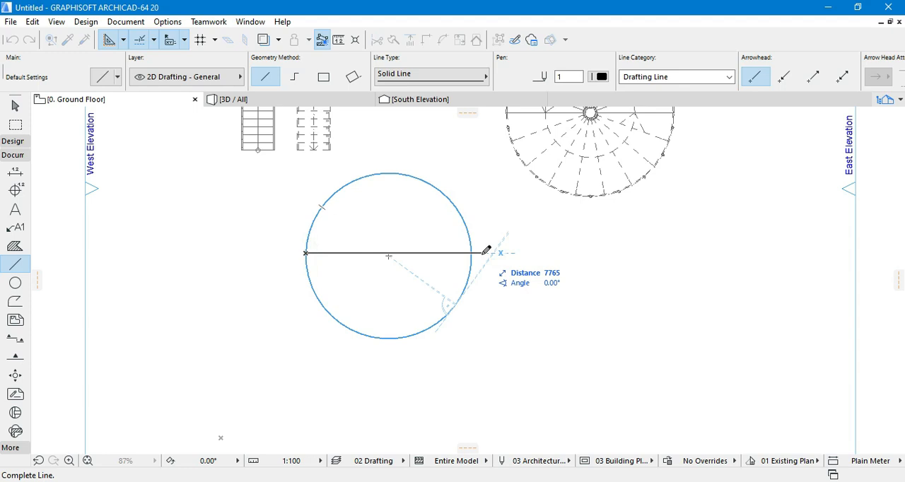
pyautogui.click(472, 252)
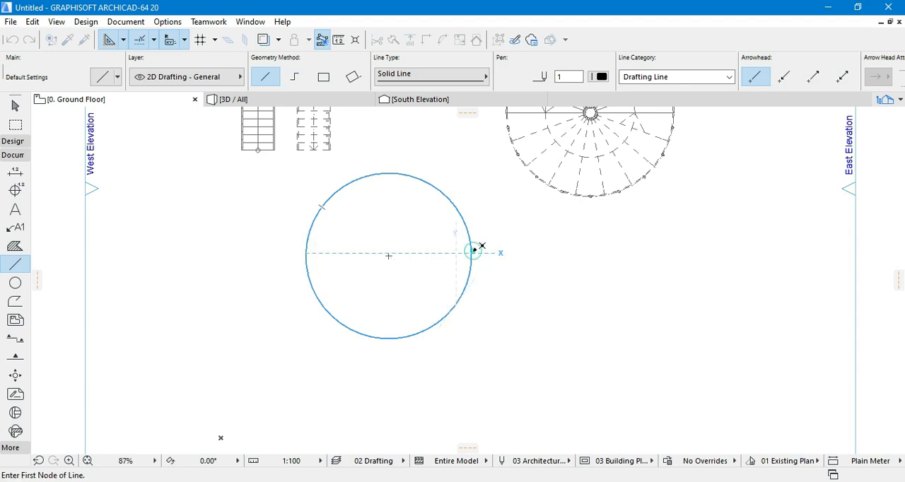
pyautogui.click(388, 159)
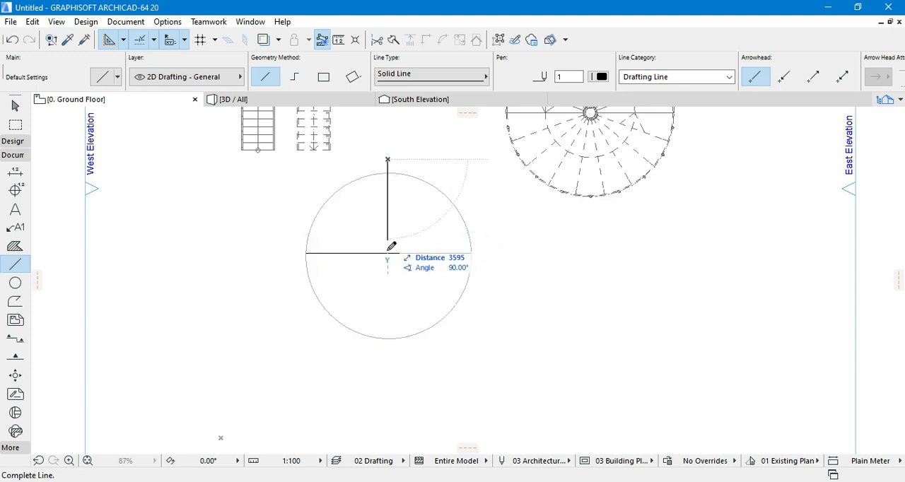
pyautogui.click(387, 343)
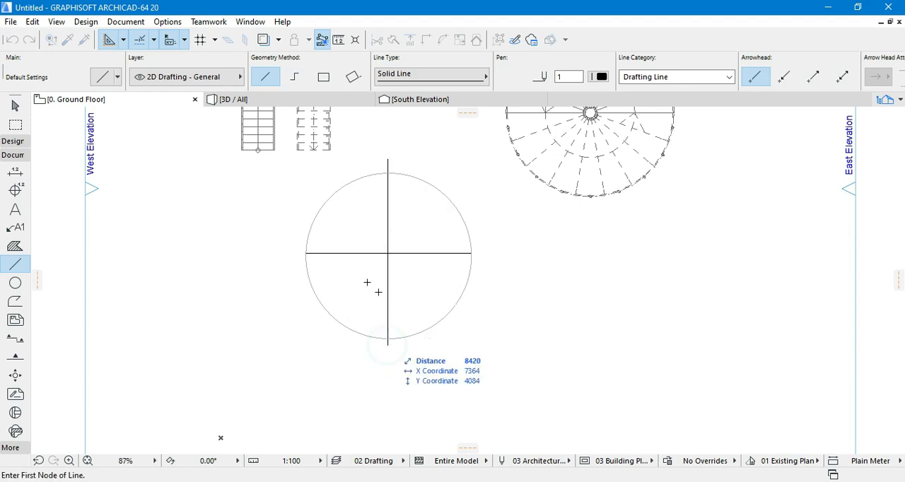
# - Draw two opposing diagonal lines across the circle's centre, one about 8770 long at 33.58° and one about 9857 long at 45°
pyautogui.click(300, 310)
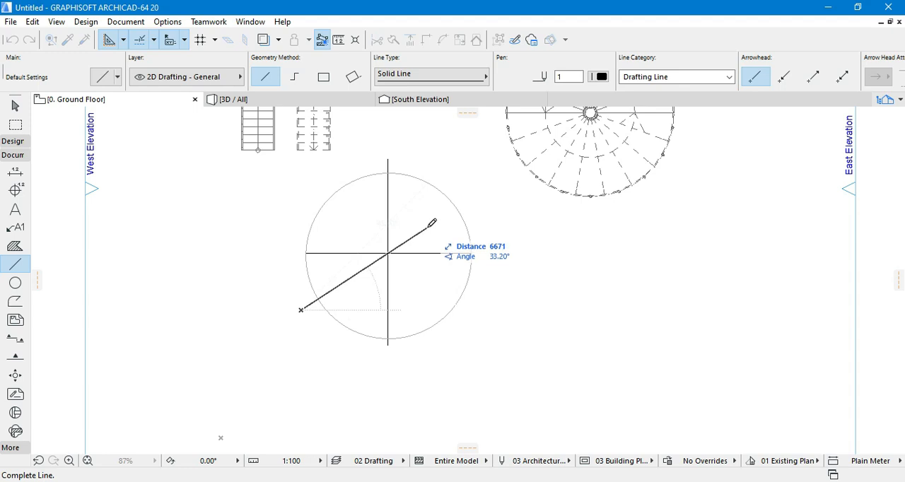
pyautogui.click(466, 199)
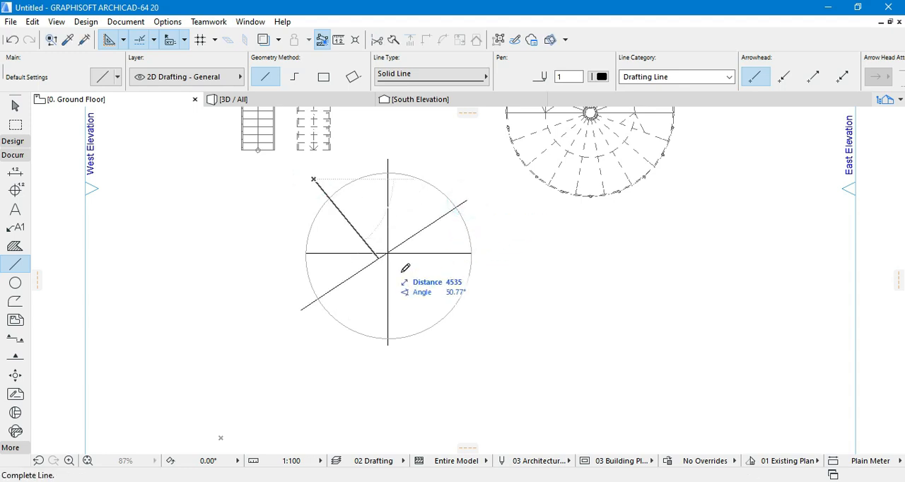
pyautogui.click(469, 337)
# - Stretch the upper end of the rising diagonal so it runs through the crossing of the other lines, about 8850 long at 33.04°
pyautogui.scroll(5, 413, 265)
pyautogui.scroll(5, 335, 230)
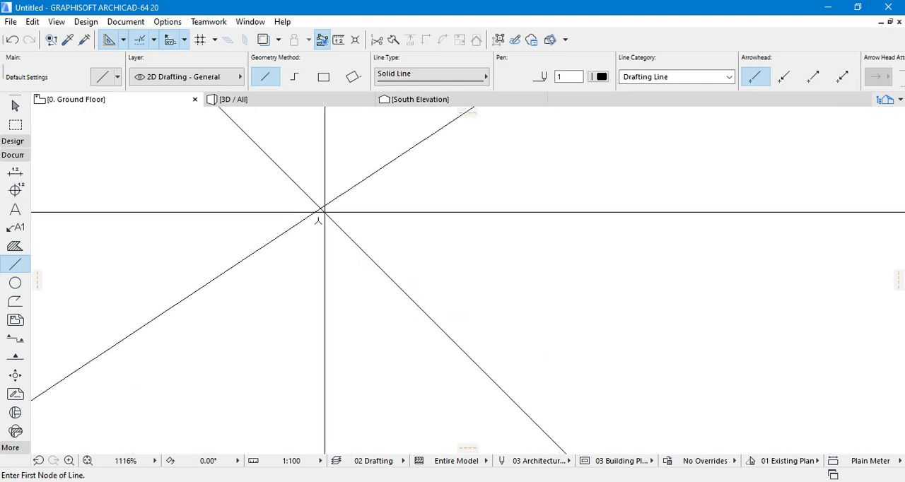
pyautogui.scroll(-3, 362, 217)
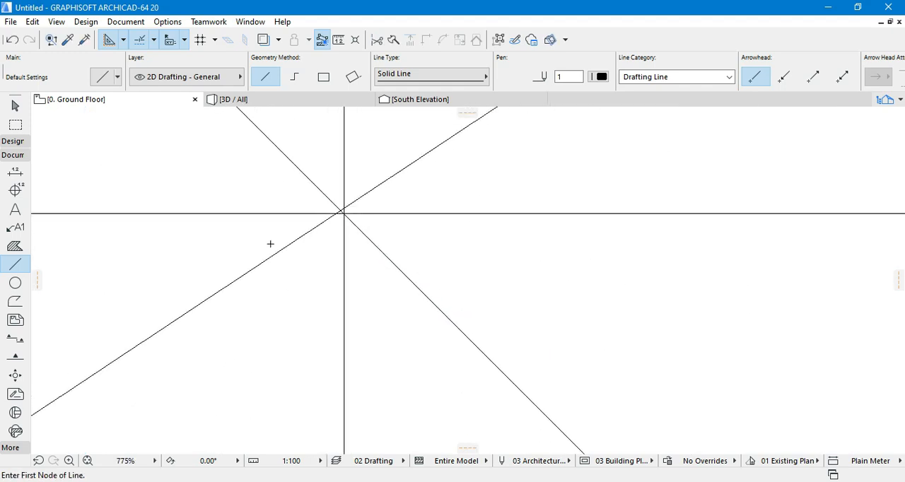
pyautogui.keyDown('shift'); pyautogui.click(272, 256); pyautogui.keyUp('shift')
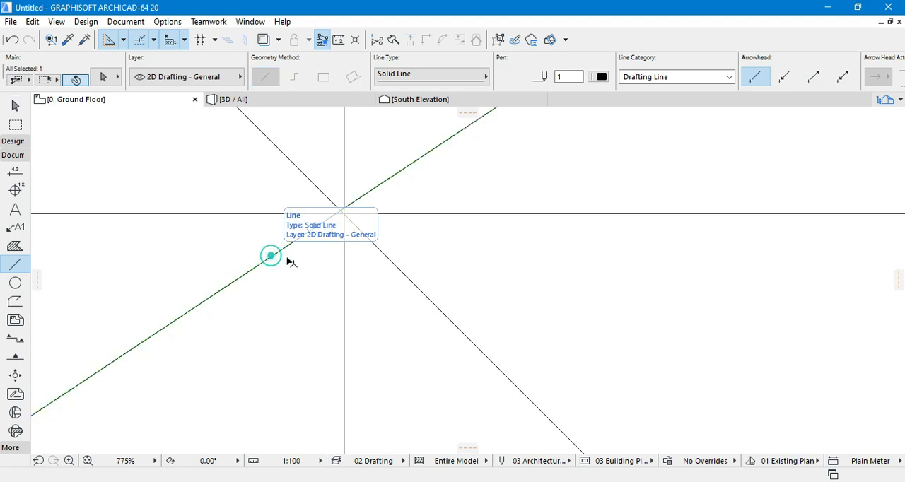
pyautogui.scroll(-5, 332, 301)
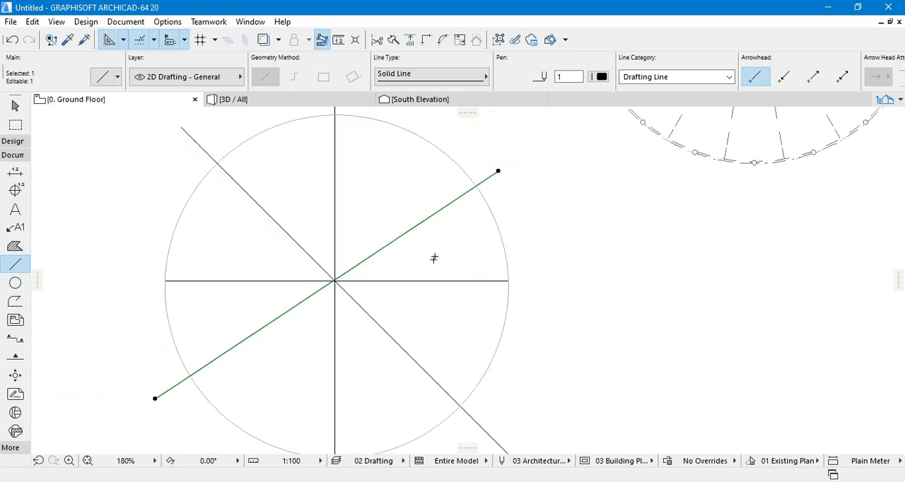
pyautogui.click(499, 170)
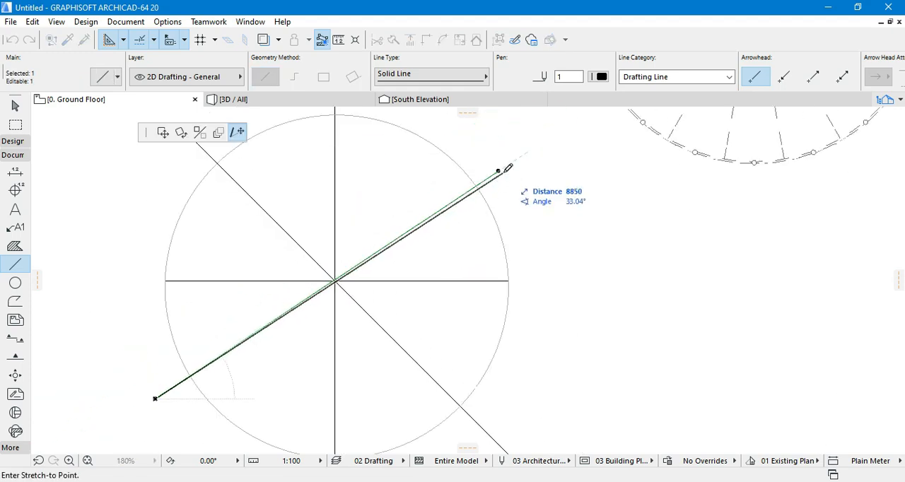
pyautogui.click(504, 171)
pyautogui.scroll(-2, 451, 195)
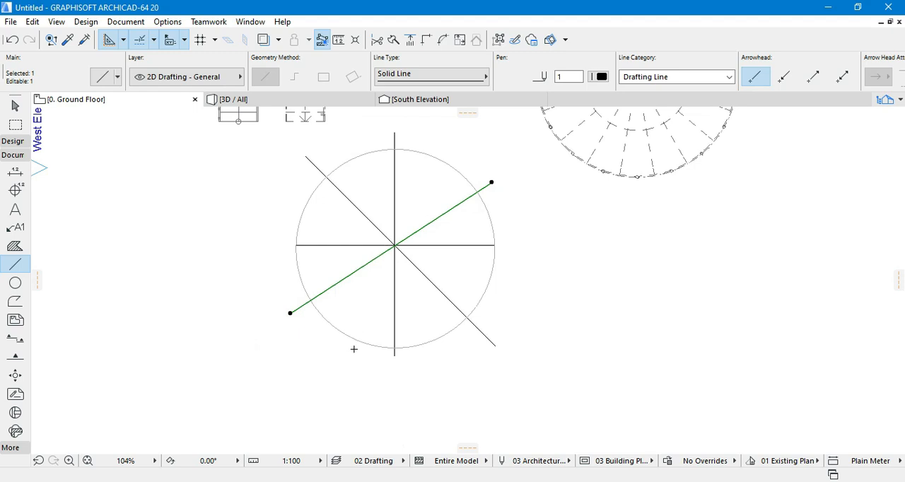
pyautogui.click(333, 331)
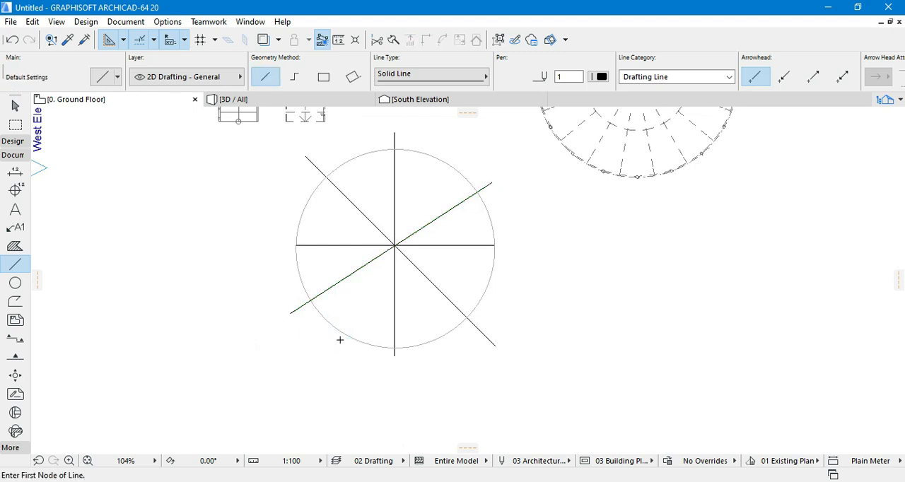
# - Draw two steep diagonal lines through the circle's centre, one about 8867 long at 62.17° and one about 8778 long at 117.06°
pyautogui.click(339, 347)
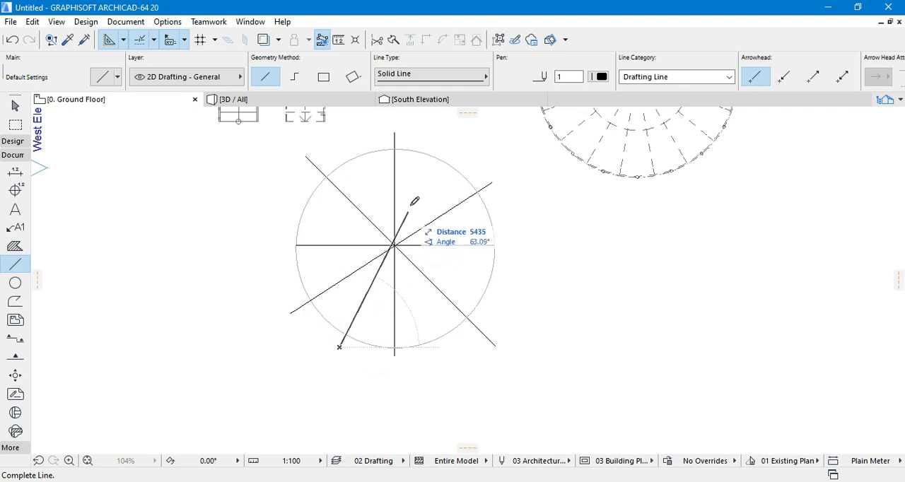
pyautogui.click(455, 134)
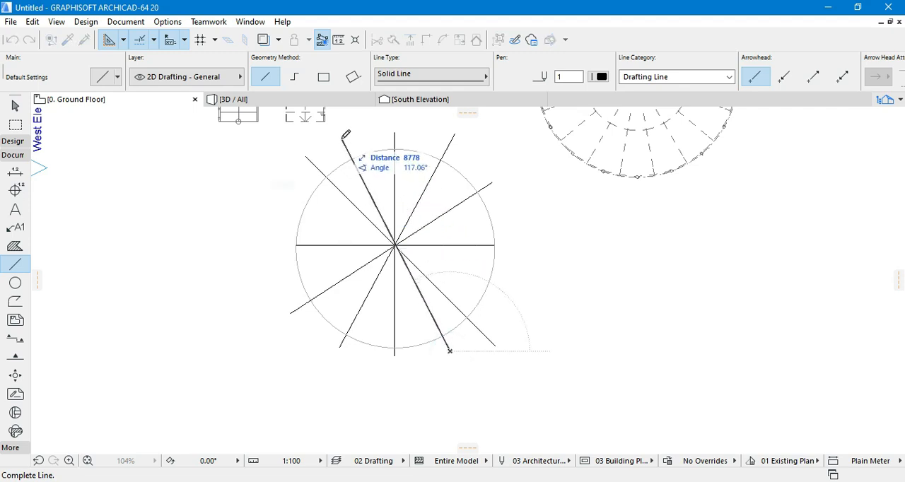
pyautogui.click(341, 137)
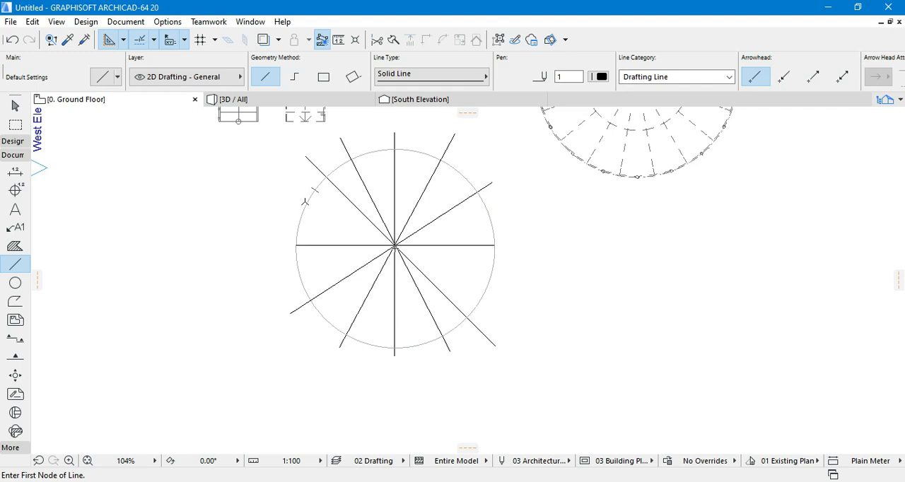
# - Draw two shallow diagonals across the circle's centre, a falling one about 7307 long at 24.47° and a rising one about 7303 long at 13.69°
pyautogui.click(304, 207)
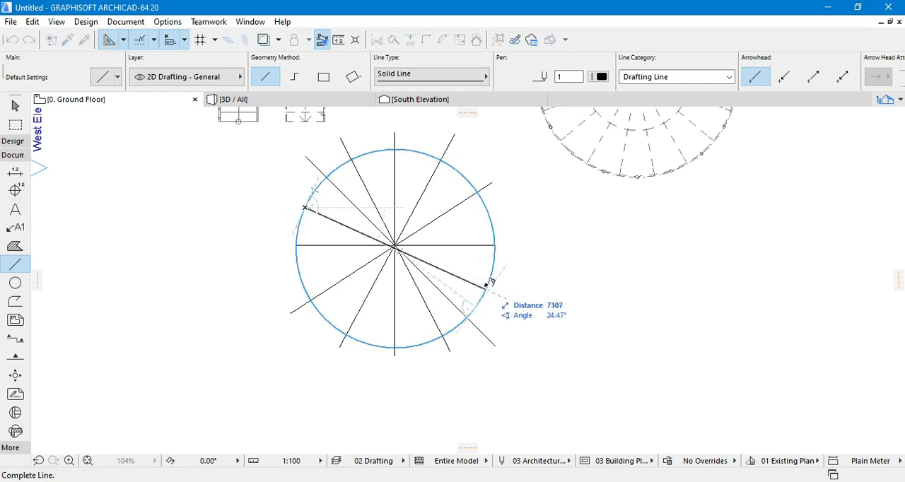
pyautogui.click(486, 286)
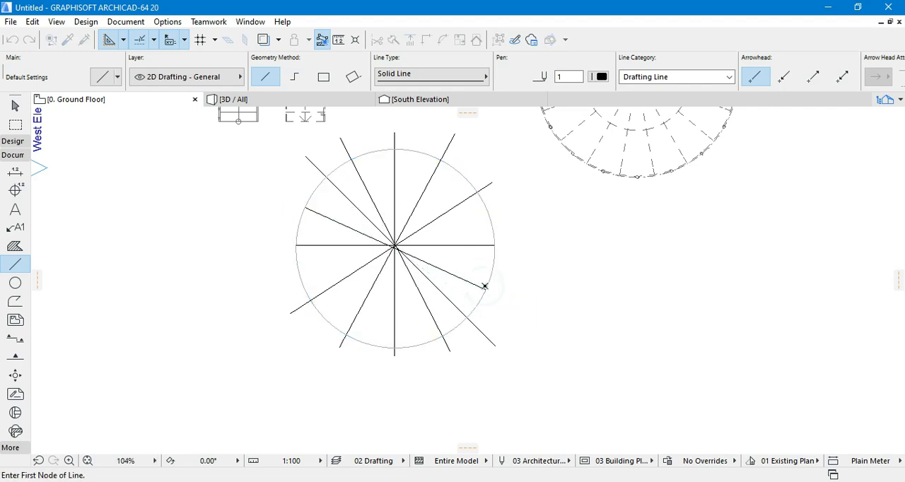
pyautogui.click(488, 210)
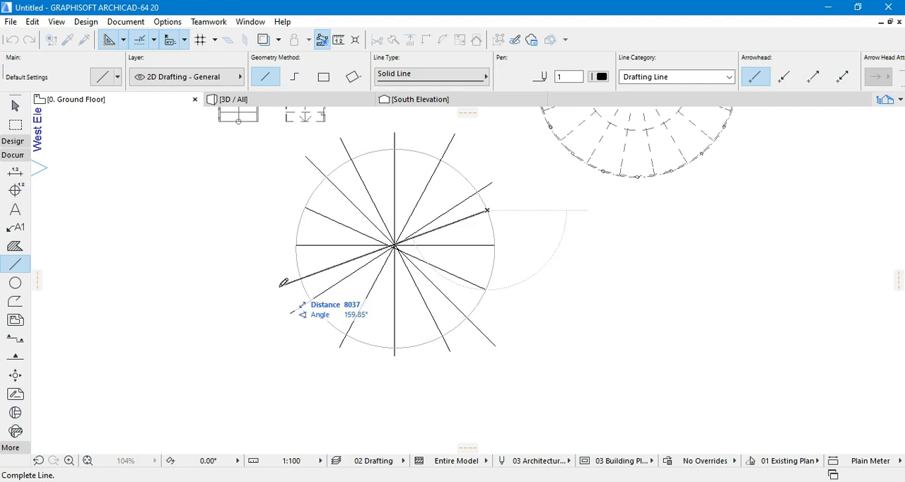
pyautogui.press('Escape')
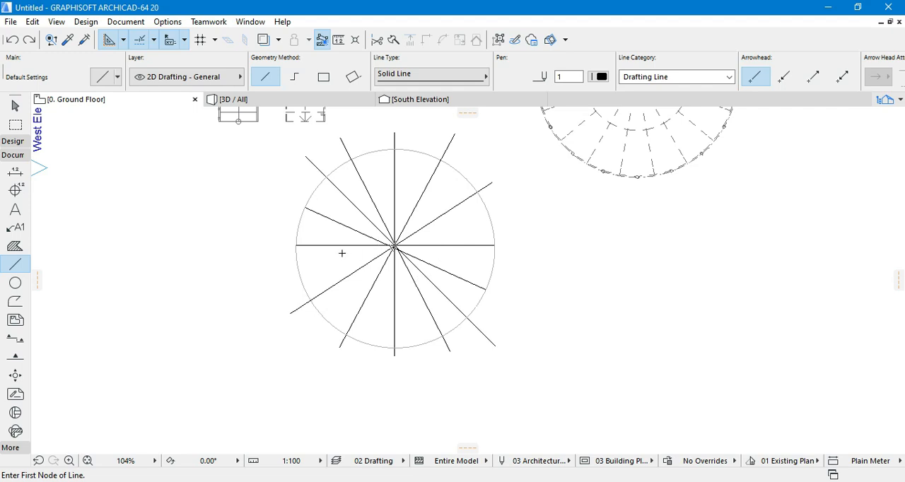
pyautogui.click(298, 269)
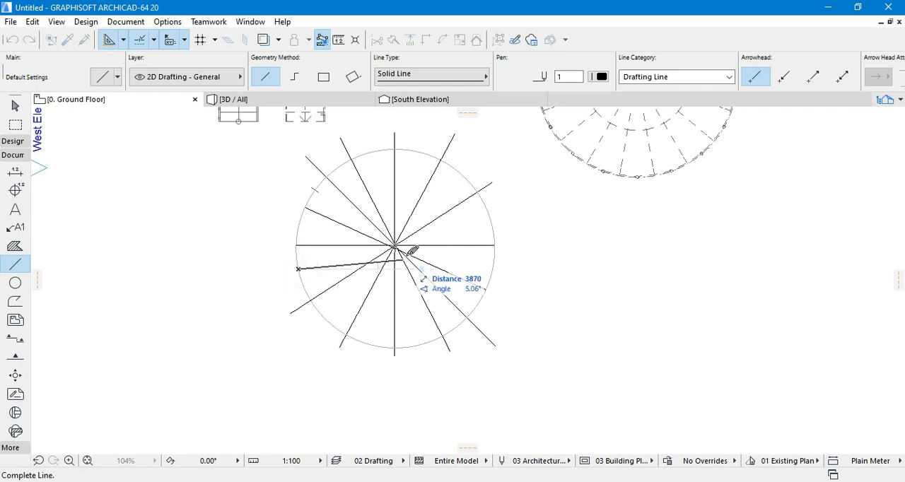
pyautogui.click(496, 221)
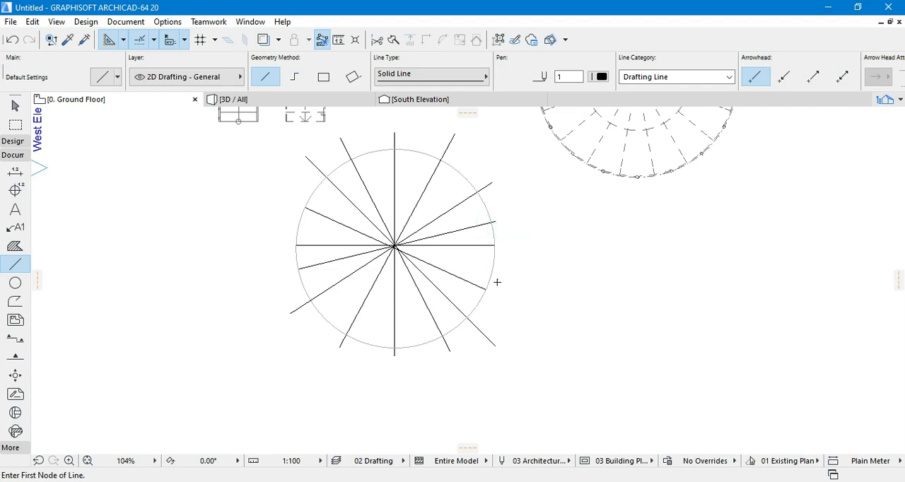
# - Configure the Slab tool with a basic Concrete - Structural build and a thickness of 150
pyautogui.click(13, 141)
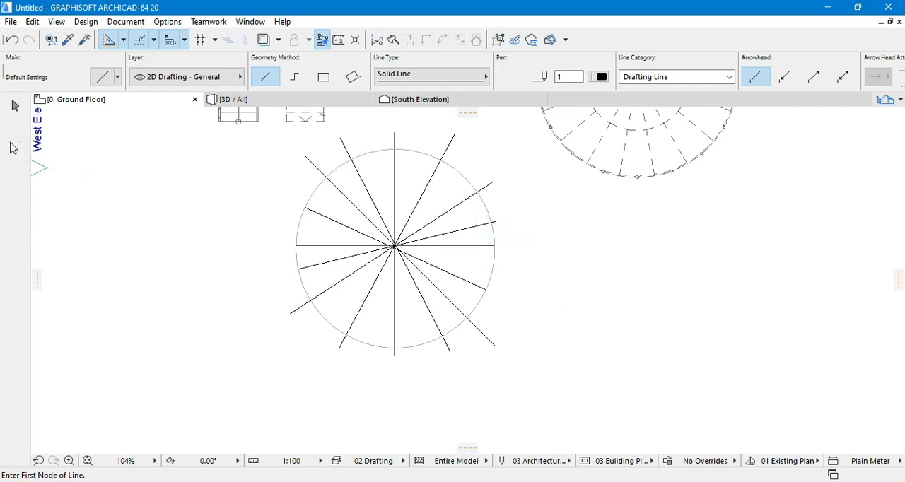
pyautogui.click(15, 250)
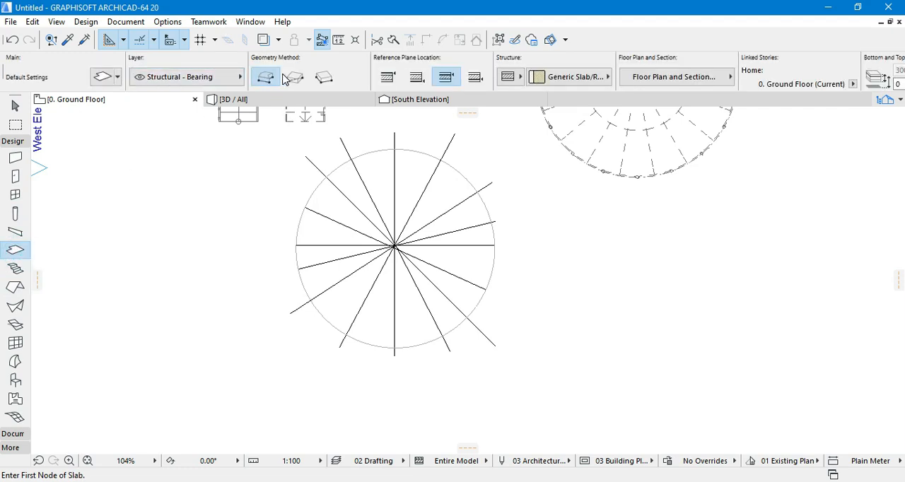
pyautogui.click(508, 77)
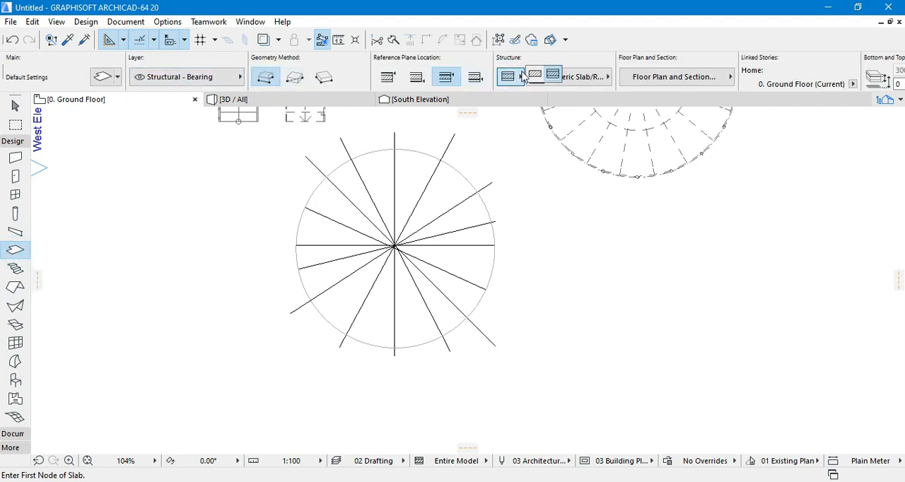
pyautogui.click(536, 75)
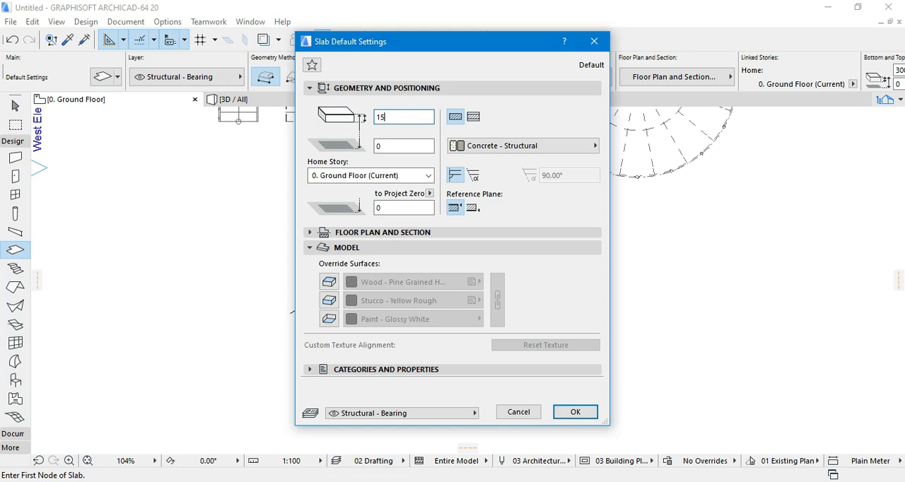
pyautogui.click(570, 411)
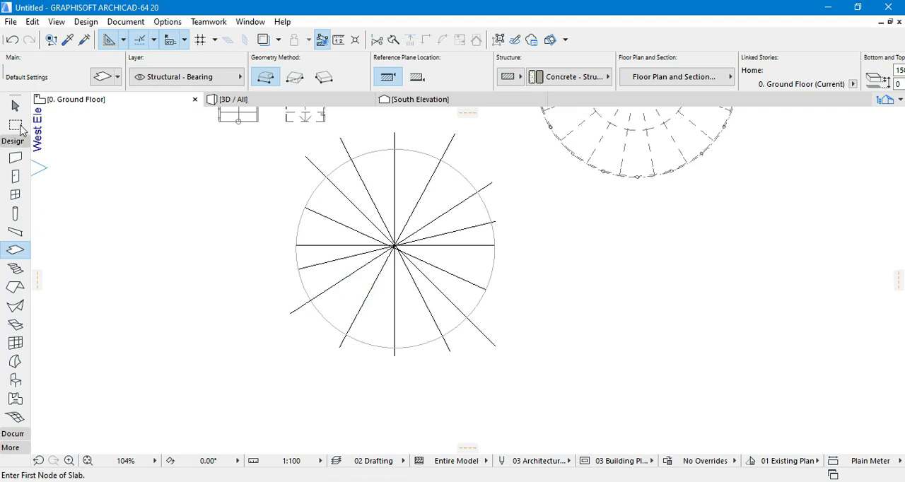
# - Select the slab in the circle's lower-left sector to check its shape, and clear the selection
pyautogui.click(15, 106)
pyautogui.click(347, 301)
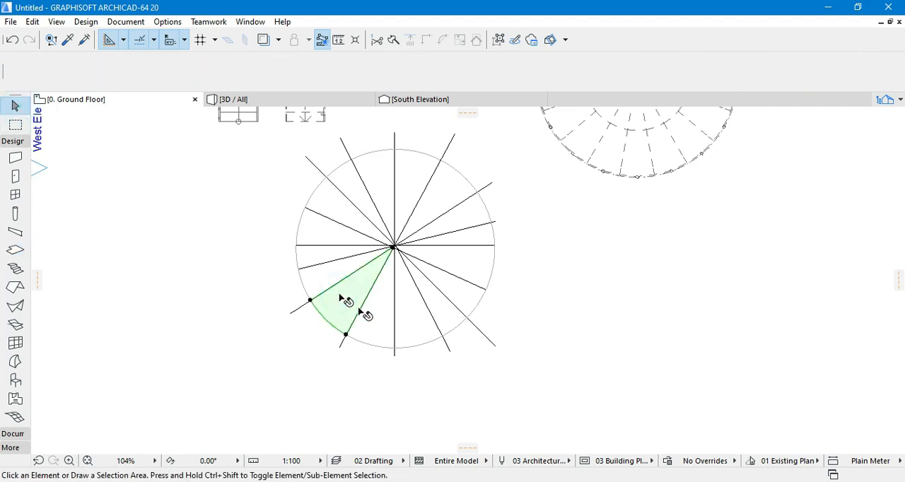
pyautogui.click(198, 279)
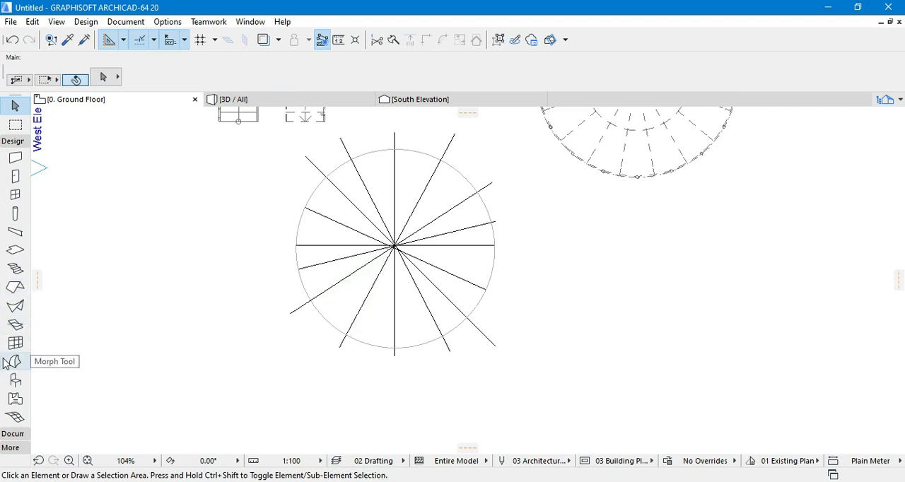
# - Fill the circle's remaining sectors with separate slabs and check the upper-left ones by selecting them one by one
pyautogui.click(15, 250)
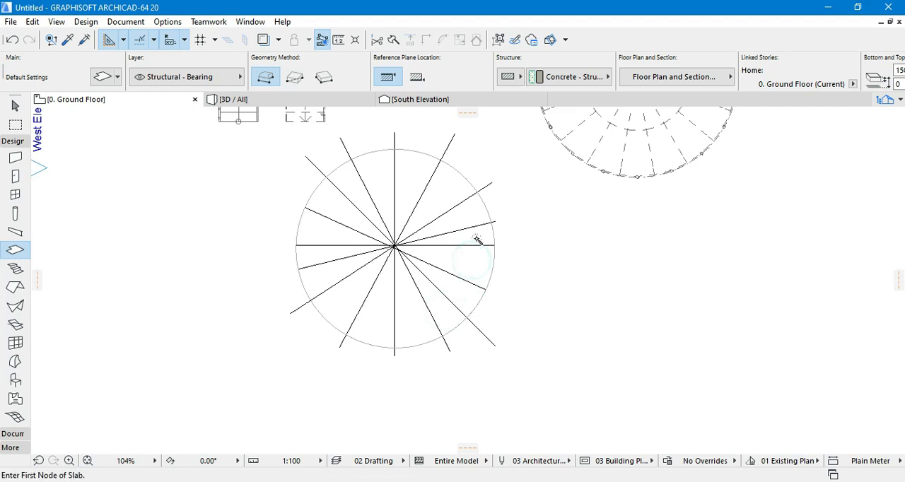
pyautogui.click(15, 105)
pyautogui.click(366, 171)
pyautogui.click(347, 182)
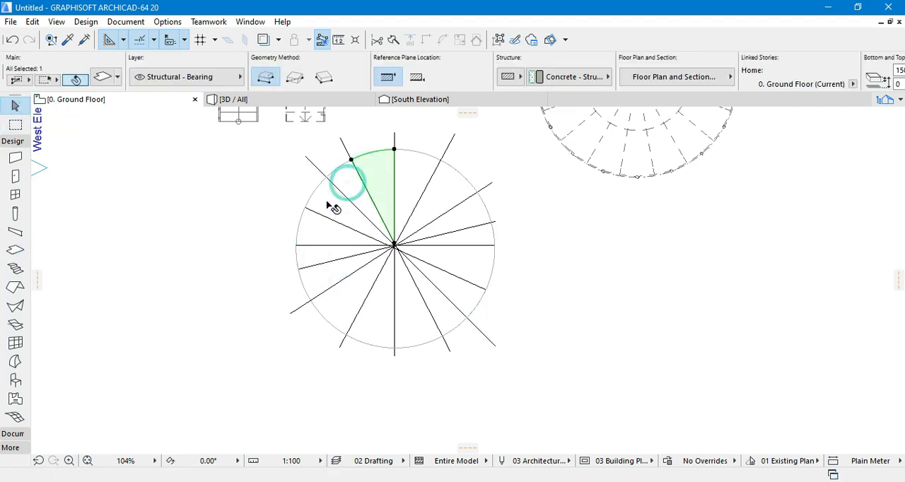
pyautogui.click(334, 198)
pyautogui.click(307, 232)
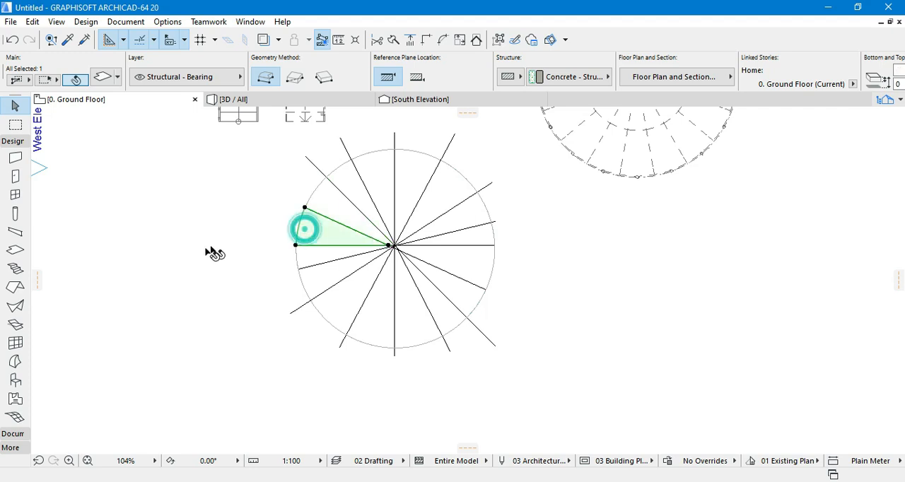
pyautogui.click(203, 252)
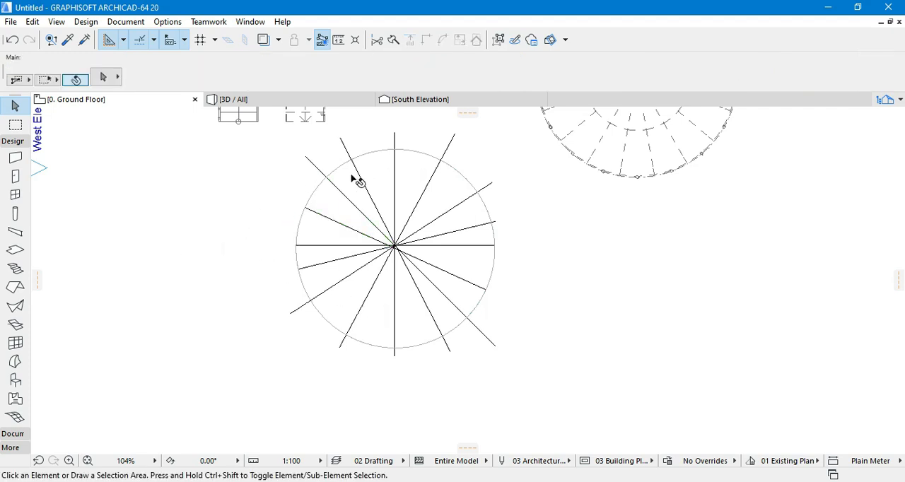
# - Open the 3D view and examine the circular slab made of sectors from closer up, selecting it at its front edge
pyautogui.click(294, 99)
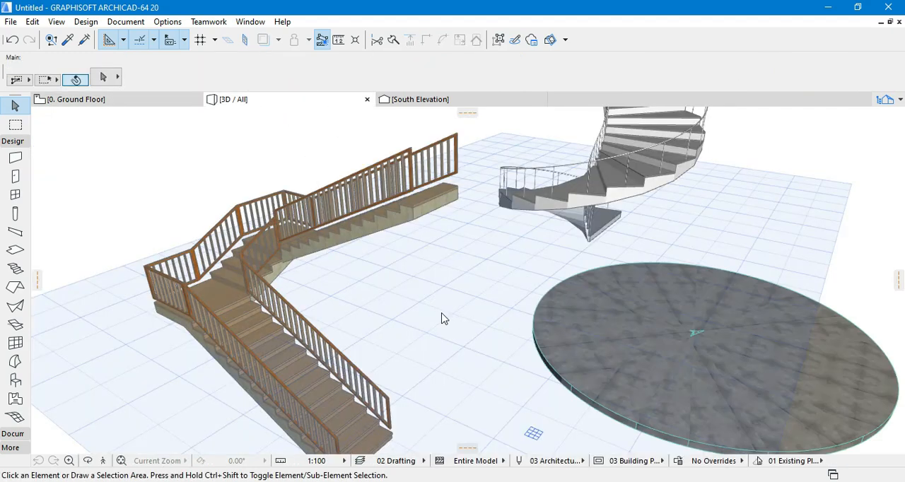
pyautogui.scroll(-5, 272, 254)
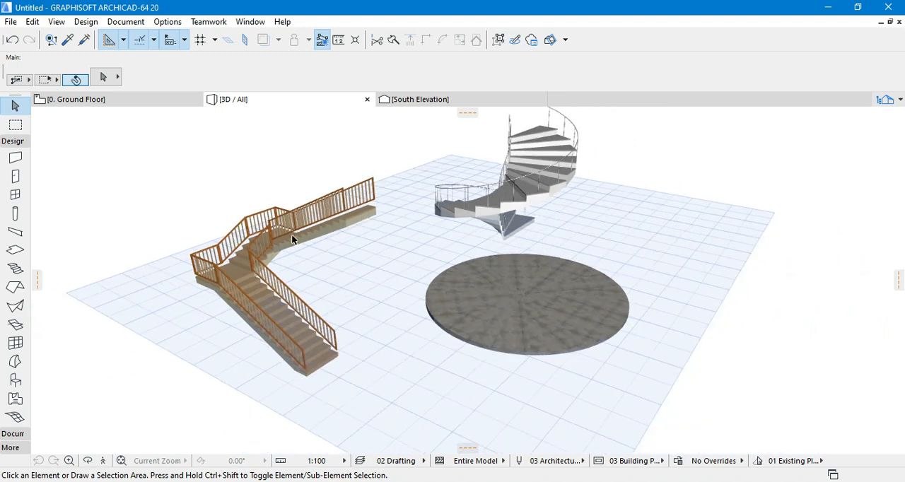
pyautogui.scroll(2, 525, 319)
pyautogui.scroll(3, 526, 319)
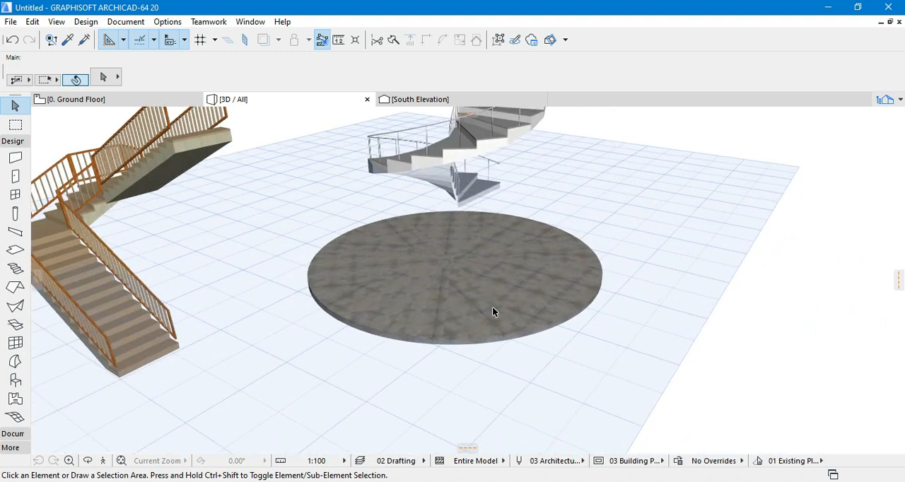
pyautogui.click(461, 331)
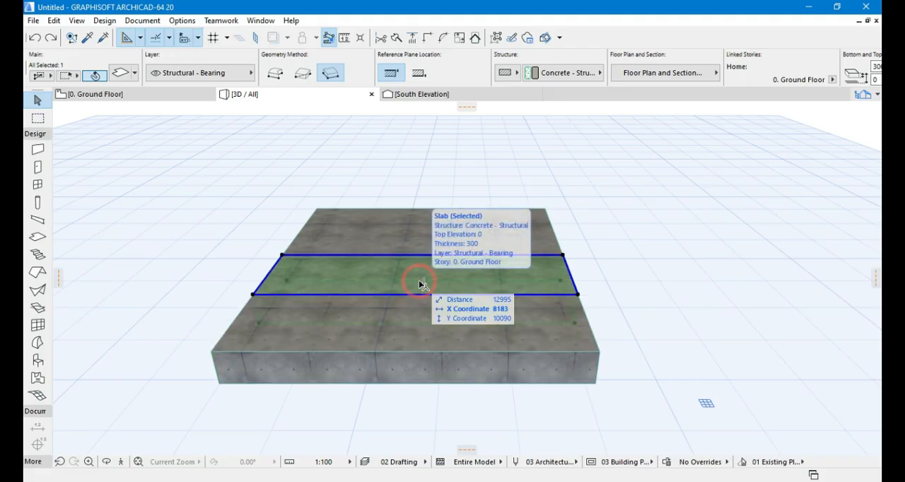
# - Raise the second rectangular slab vertically so it forms a step above the front slab
pyautogui.click(422, 263)
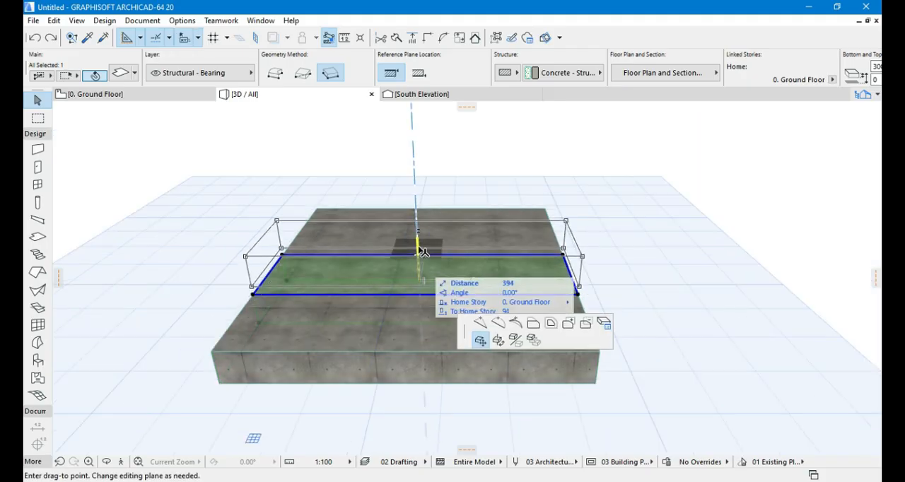
pyautogui.click(418, 260)
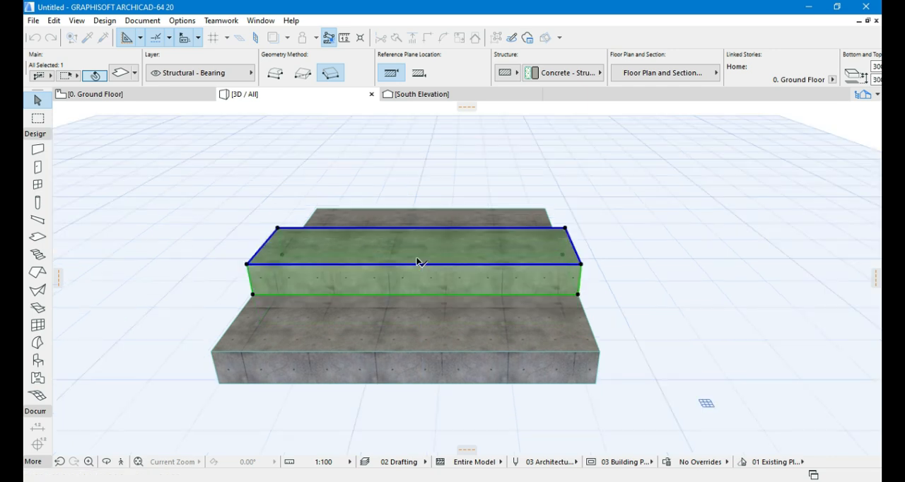
pyautogui.click(426, 217)
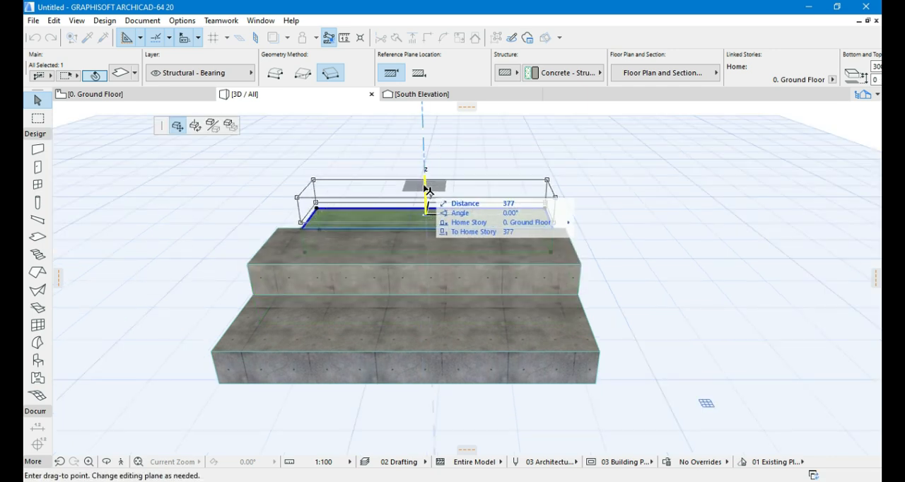
pyautogui.scroll(3, 424, 191)
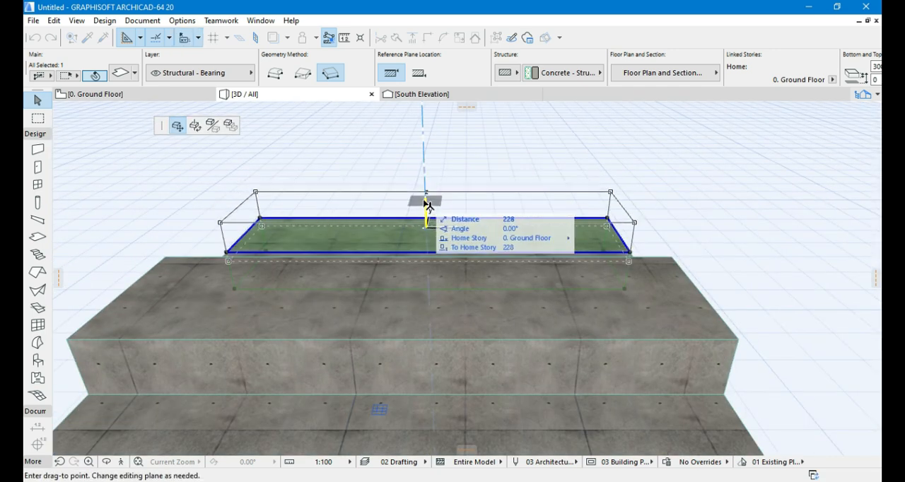
pyautogui.click(426, 206)
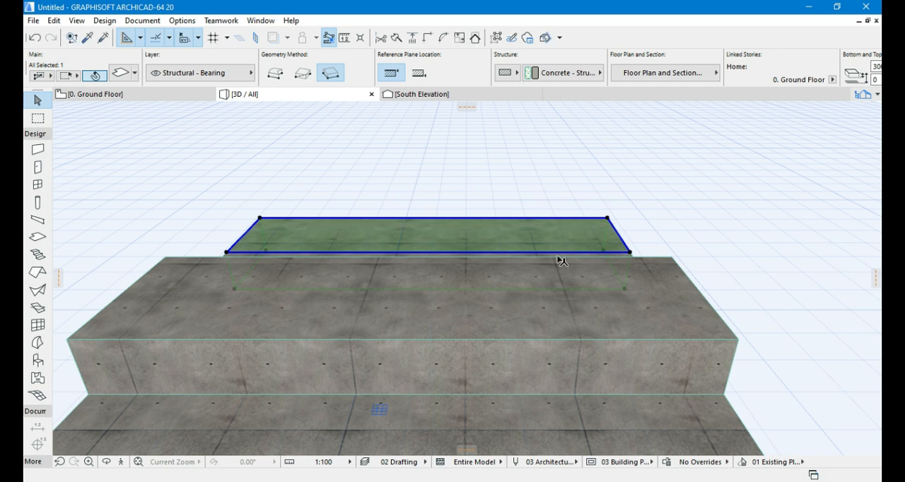
# - Raise the third rectangular slab to form a step above the second, and lift the fourth slab above the third
pyautogui.keyDown('shift'); pyautogui.moveTo(667, 292); pyautogui.dragTo(368, 327, button='middle'); pyautogui.keyUp('shift')
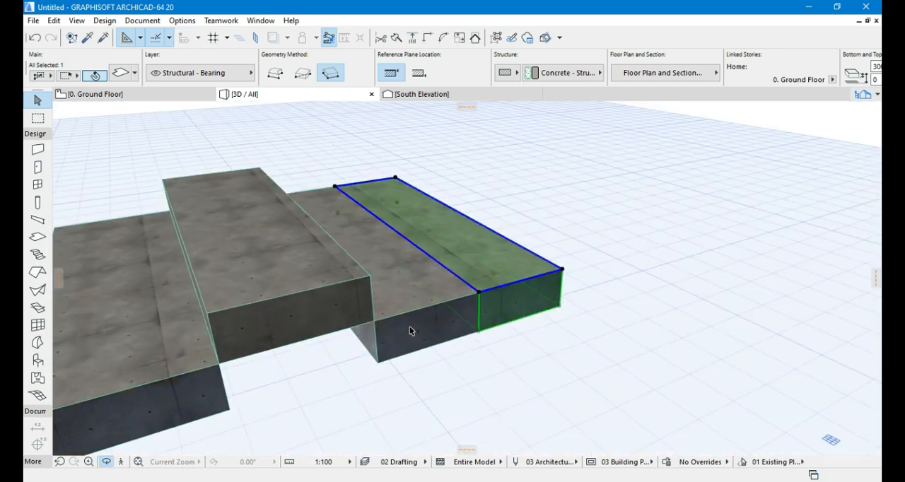
pyautogui.click(414, 329)
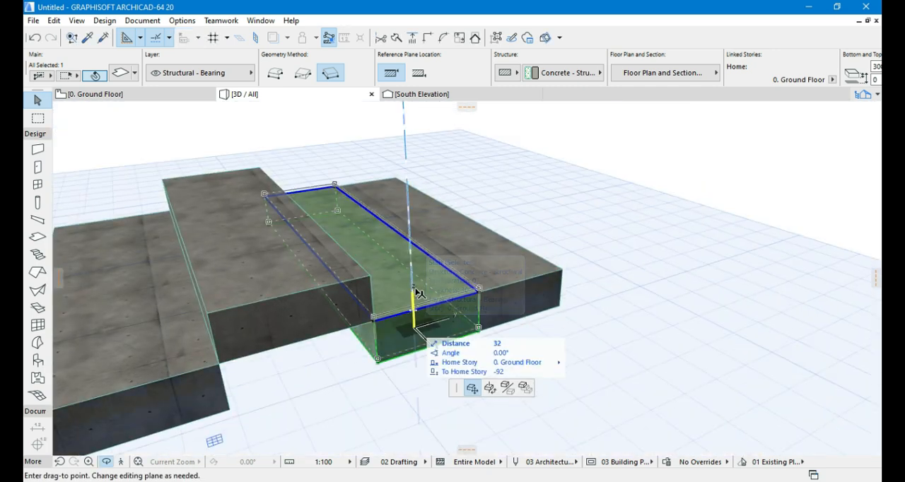
pyautogui.click(417, 246)
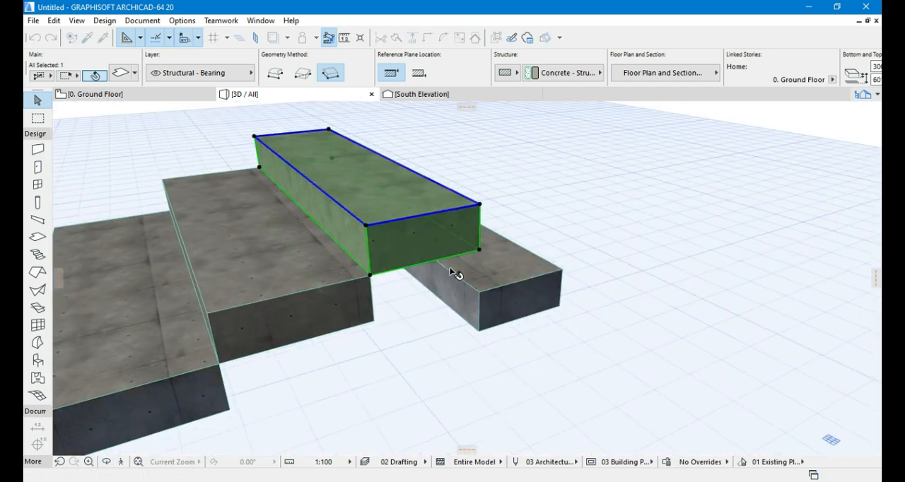
pyautogui.click(517, 289)
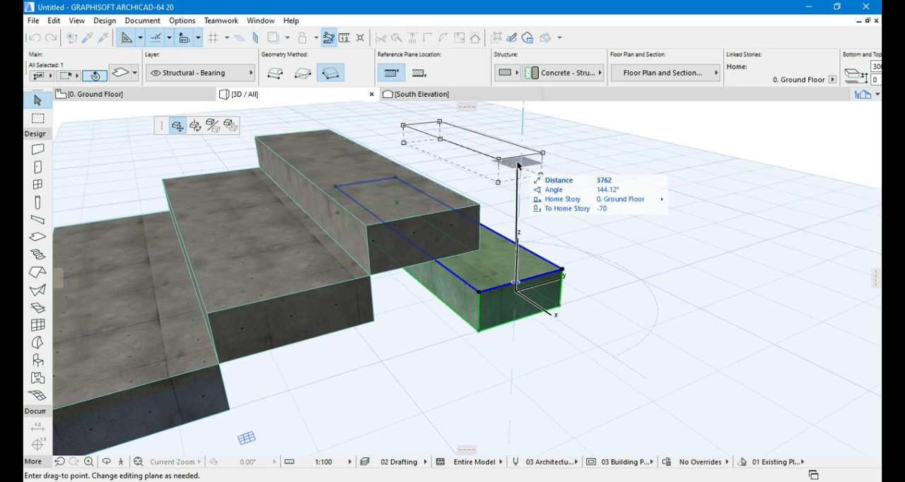
pyautogui.click(520, 175)
# - Raise the fourth slab until it sits on the third slab's top edge, and view the stair from its front
pyautogui.scroll(-5, 472, 264)
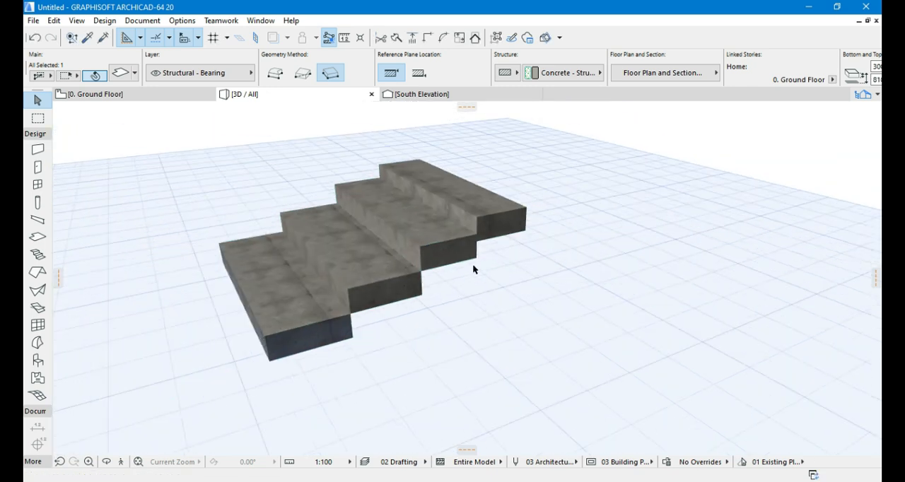
pyautogui.scroll(6, 472, 263)
pyautogui.click(495, 246)
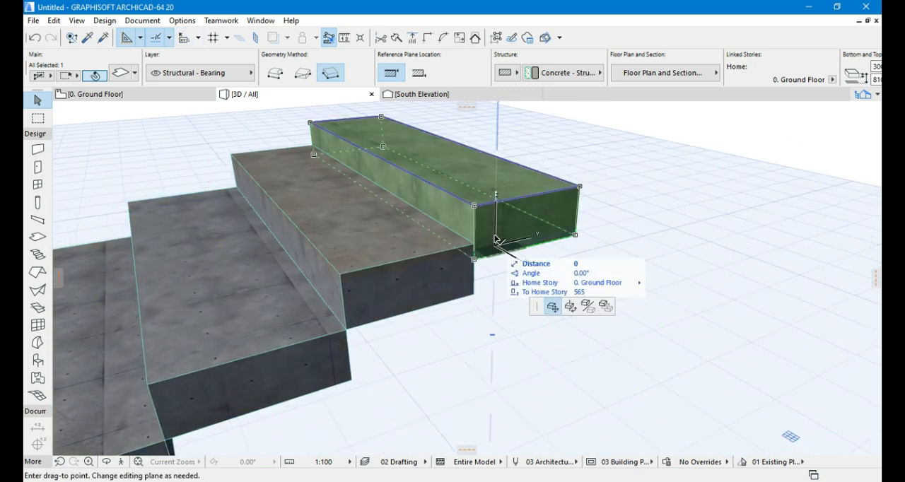
pyautogui.click(498, 237)
pyautogui.scroll(-2, 526, 215)
pyautogui.scroll(-2, 525, 214)
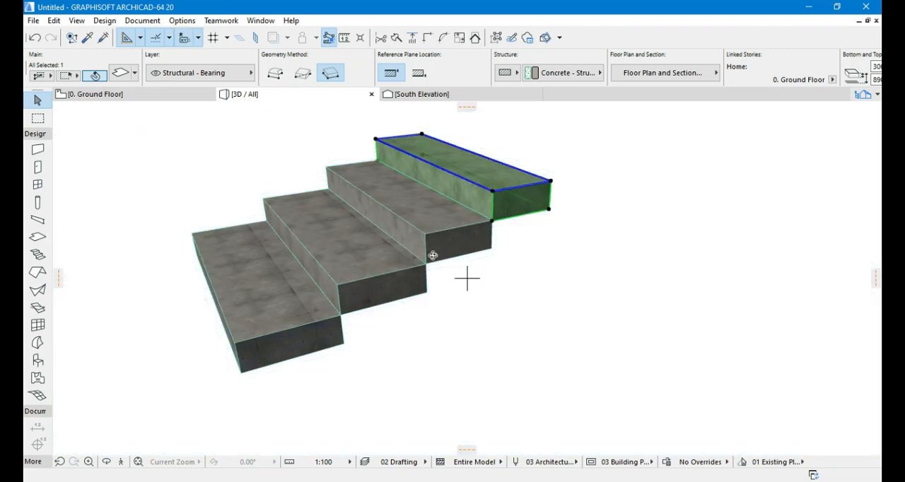
pyautogui.keyDown('shift'); pyautogui.moveTo(466, 276); pyautogui.dragTo(375, 301, button='middle'); pyautogui.keyUp('shift')
# - Raise the fourth, third and second slabs one by one to leave open gaps between the steps
pyautogui.click(331, 164)
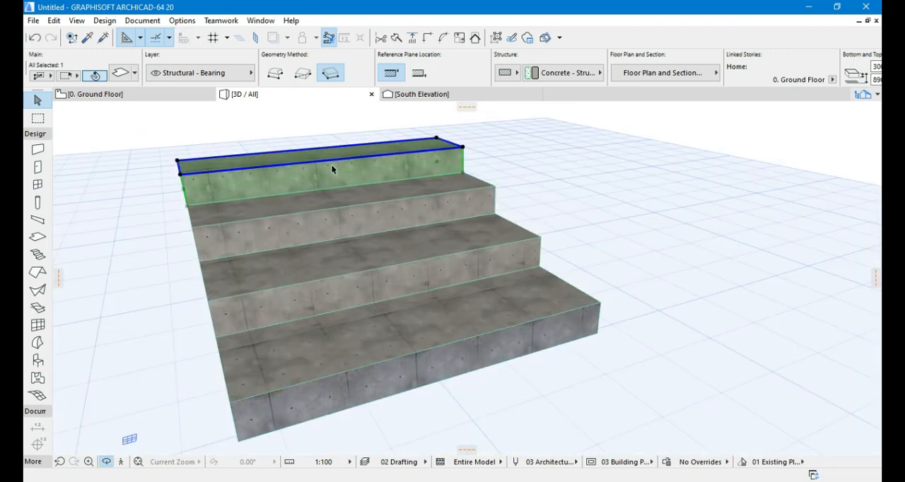
pyautogui.click(331, 167)
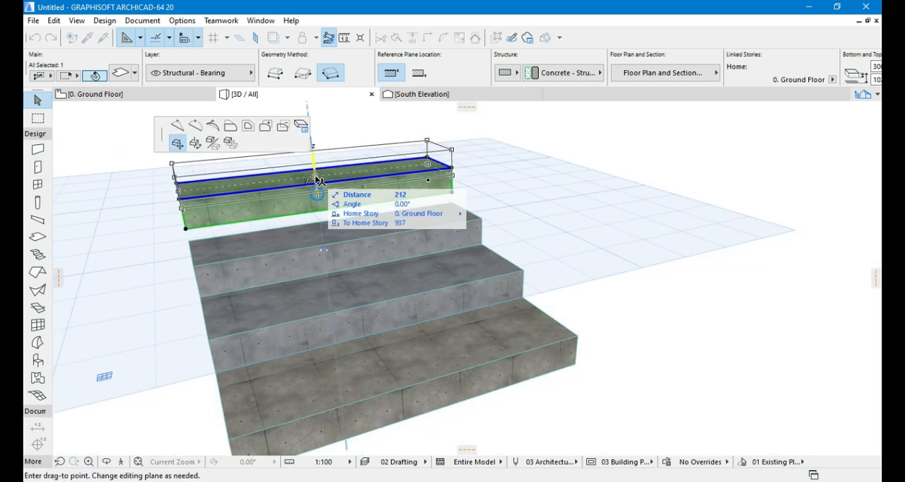
pyautogui.click(321, 181)
pyautogui.click(345, 248)
pyautogui.click(347, 248)
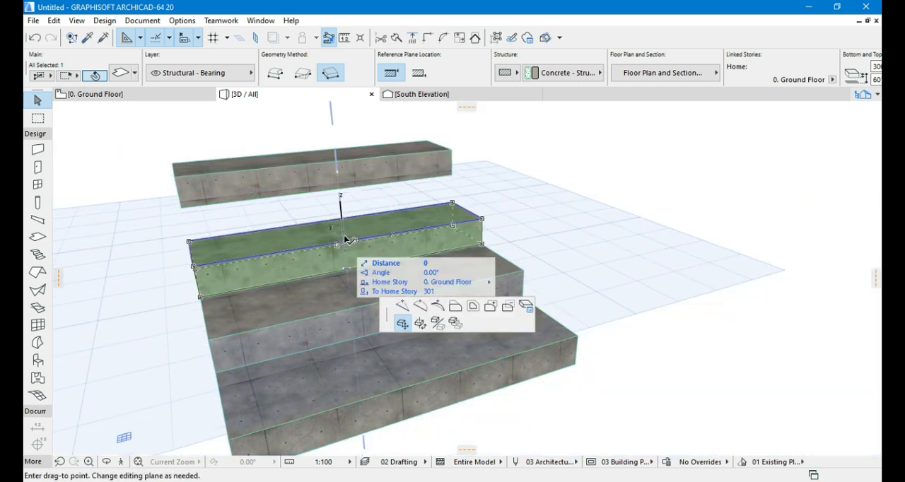
pyautogui.click(346, 229)
pyautogui.click(379, 320)
pyautogui.click(379, 318)
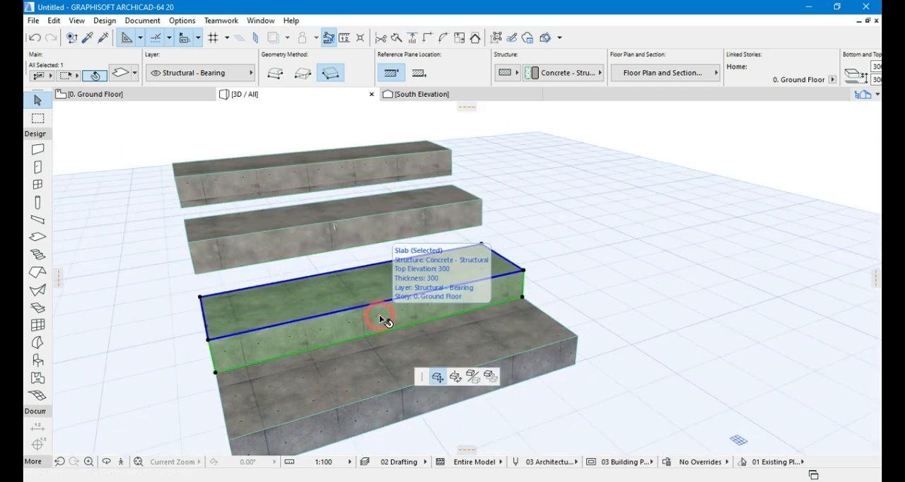
pyautogui.click(376, 302)
pyautogui.scroll(-2, 636, 279)
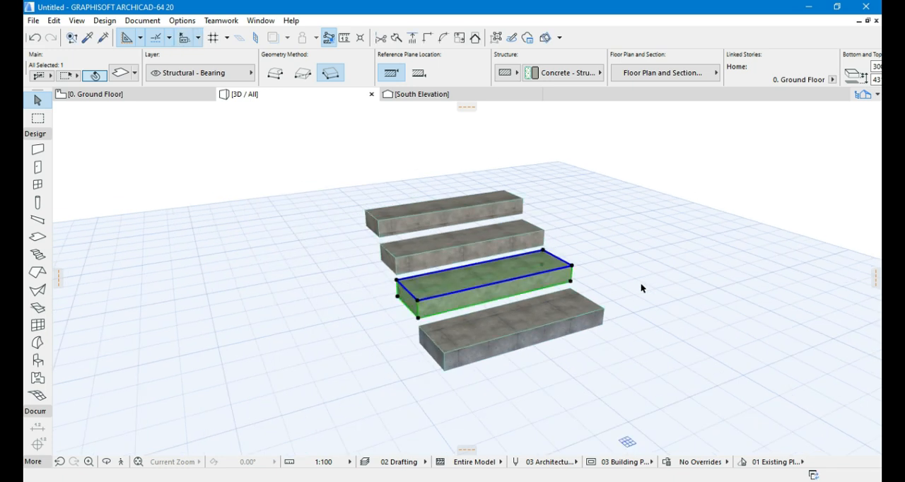
# - Examine the separated steps, selecting the front slab and the second slab to check their height and home offset
pyautogui.press('o')
pyautogui.scroll(1, 458, 257)
pyautogui.press('Escape')
pyautogui.press('Escape')
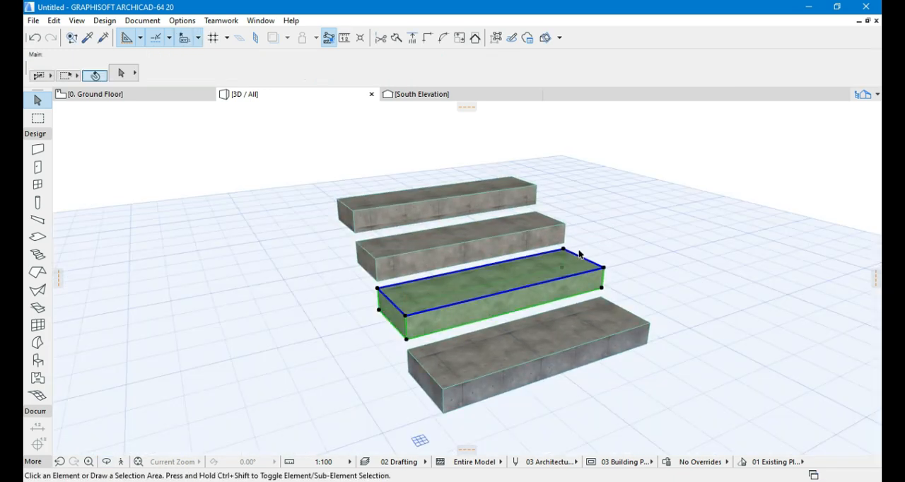
pyautogui.scroll(-2, 468, 248)
pyautogui.scroll(1, 501, 339)
pyautogui.click(501, 352)
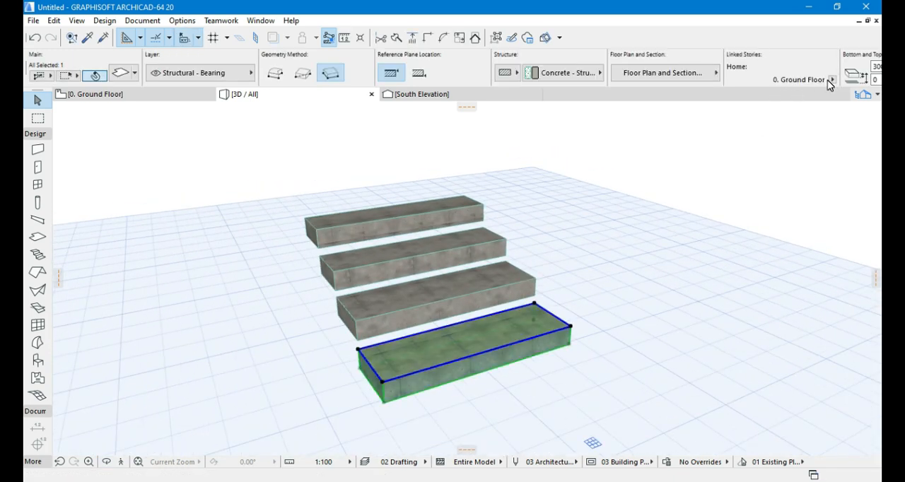
pyautogui.click(442, 297)
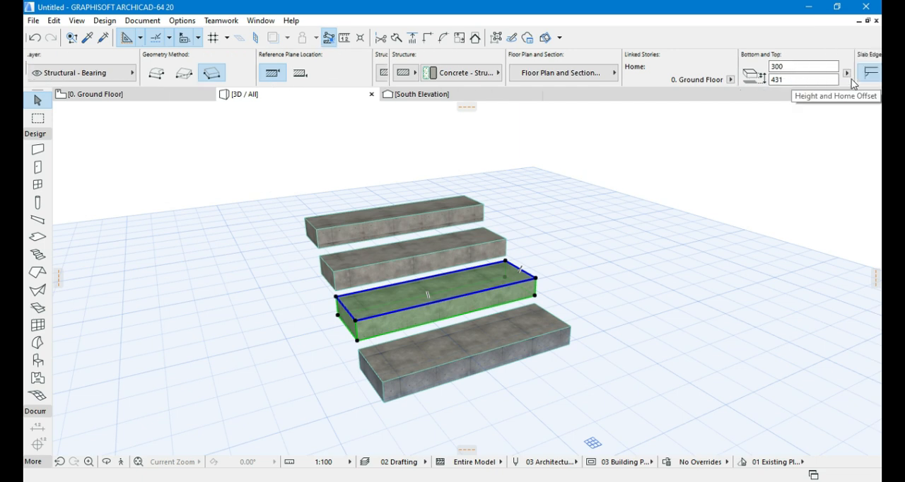
# - Undo the vertical moves that separated the slabs and clear the selection
pyautogui.click(34, 37)
pyautogui.click(30, 38)
pyautogui.click(30, 38)
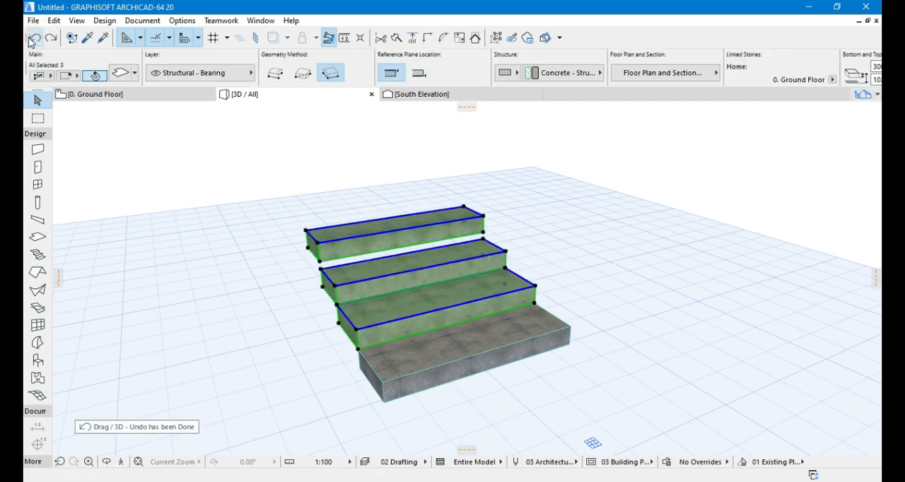
pyautogui.click(30, 37)
pyautogui.click(146, 103)
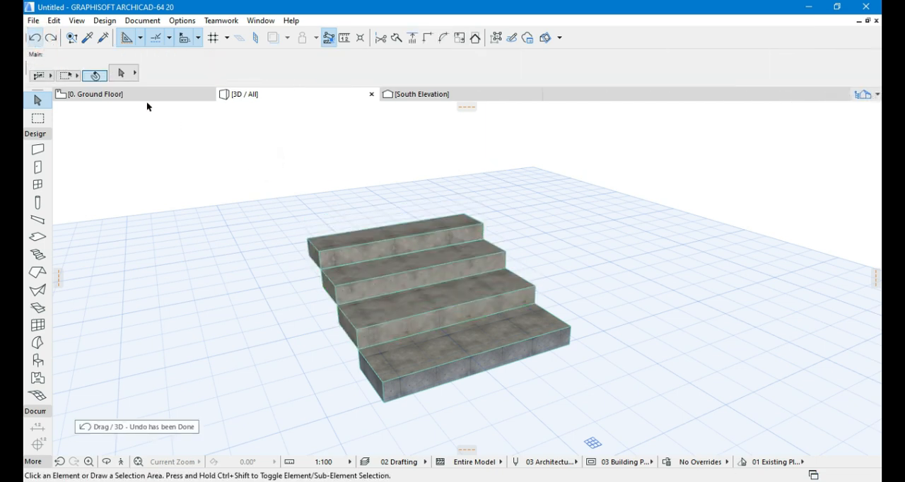
pyautogui.click(371, 175)
# - Offset the bottom slab's rear edge by about 3750 so the slab extends beneath the upper steps
pyautogui.keyDown('shift'); pyautogui.moveTo(337, 336); pyautogui.dragTo(589, 358, button='middle'); pyautogui.keyUp('shift')
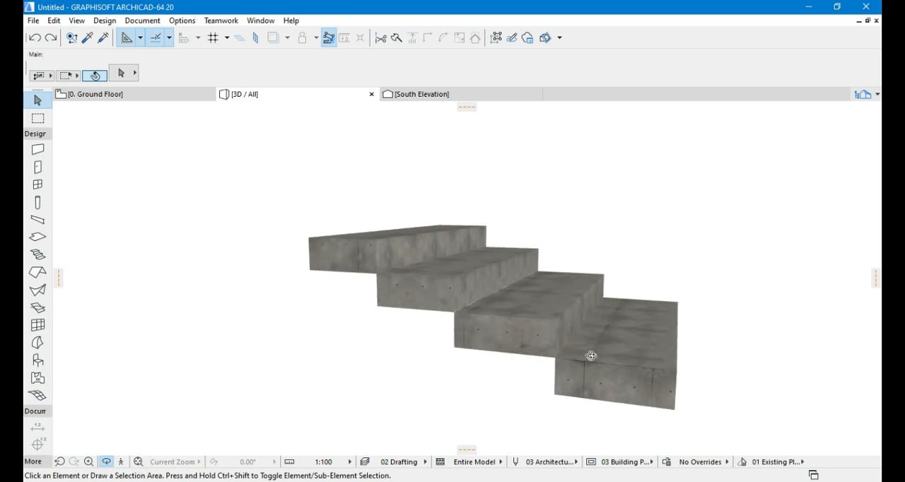
pyautogui.click(552, 377)
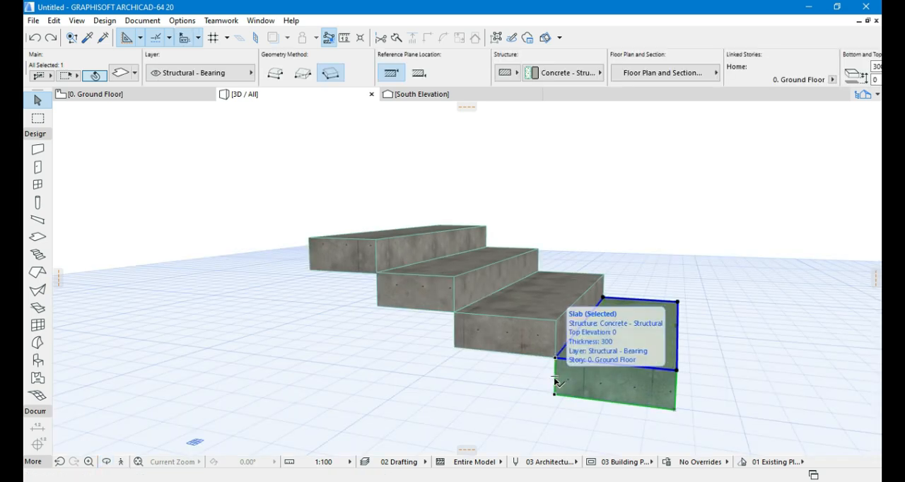
pyautogui.click(556, 383)
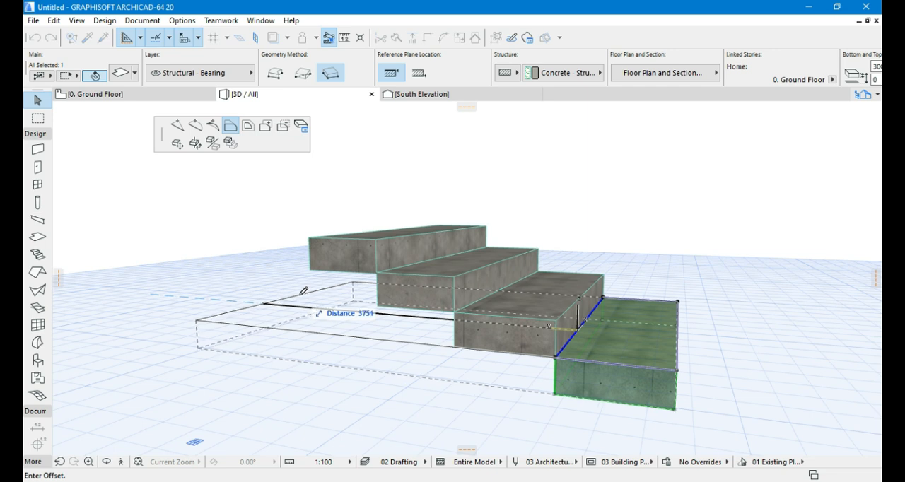
pyautogui.click(304, 291)
# - Offset the rear edges of the second and third slabs backward so they extend beneath the steps above them
pyautogui.click(497, 331)
pyautogui.click(481, 304)
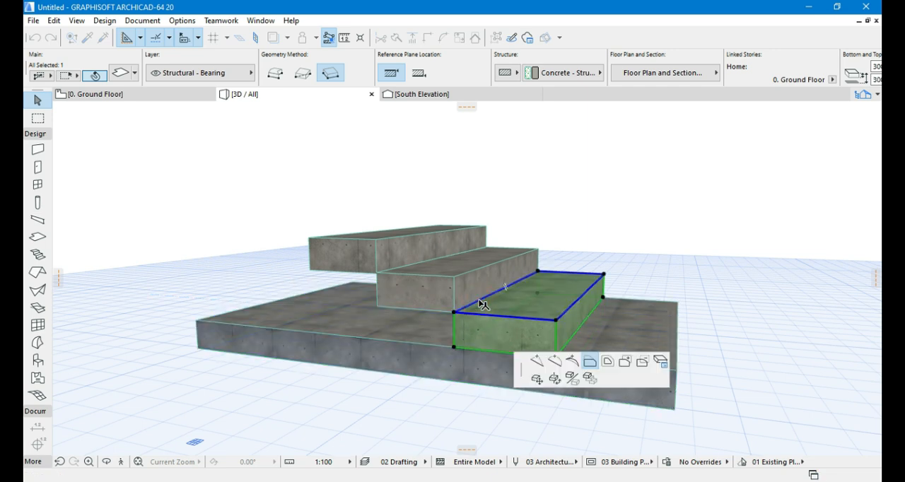
pyautogui.click(311, 283)
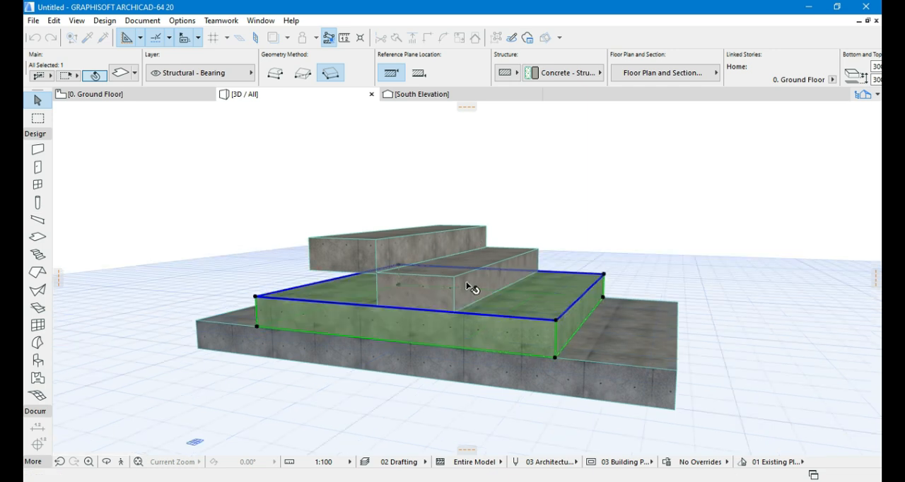
pyautogui.click(440, 285)
pyautogui.click(422, 261)
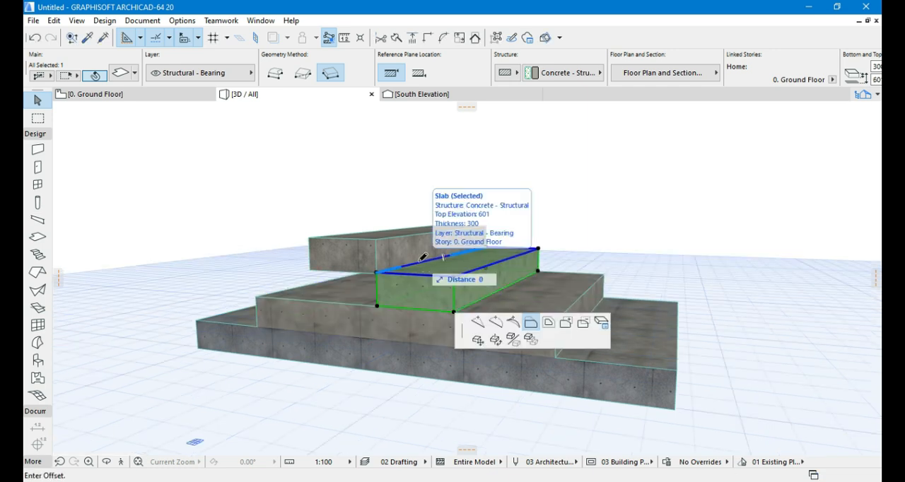
pyautogui.click(347, 255)
pyautogui.keyDown('shift'); pyautogui.moveTo(378, 304); pyautogui.dragTo(368, 257, button='middle'); pyautogui.keyUp('shift')
pyautogui.click(368, 257)
pyautogui.click(393, 168)
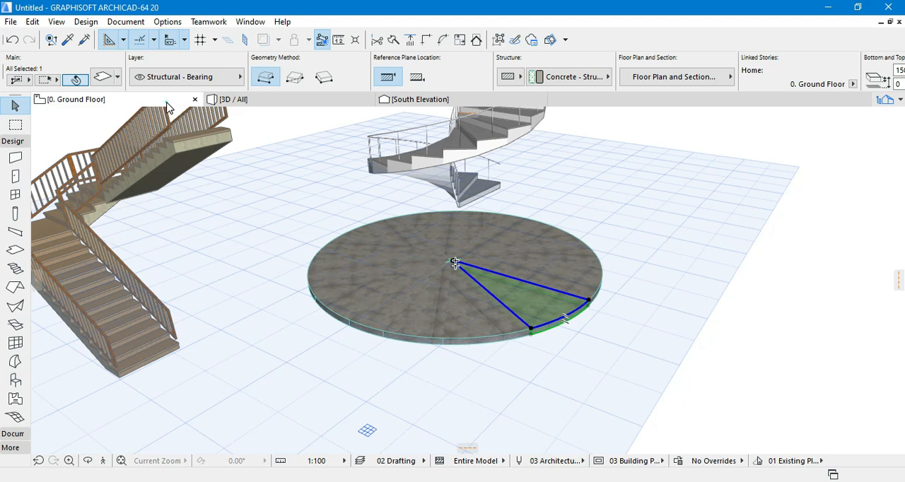
# - In the ground floor plan, set the reference plane offset of the sector just below the circle's right-hand horizontal radius to 150
pyautogui.click(167, 104)
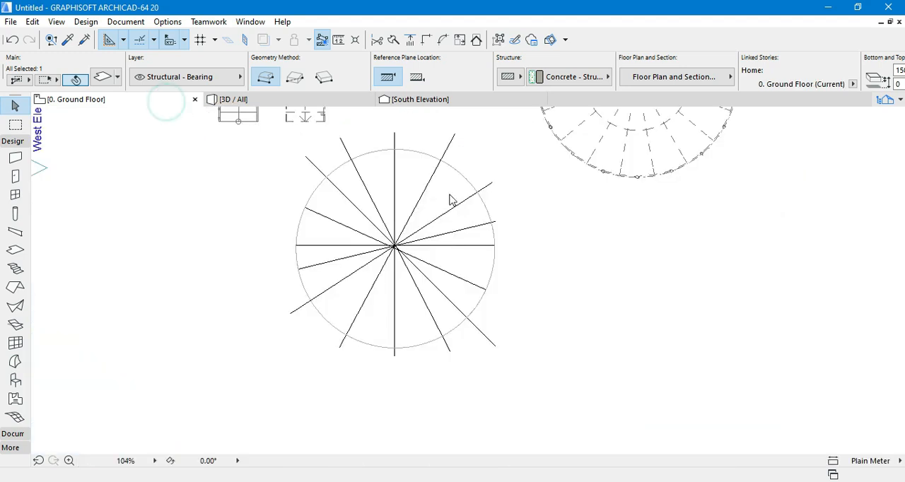
pyautogui.click(461, 298)
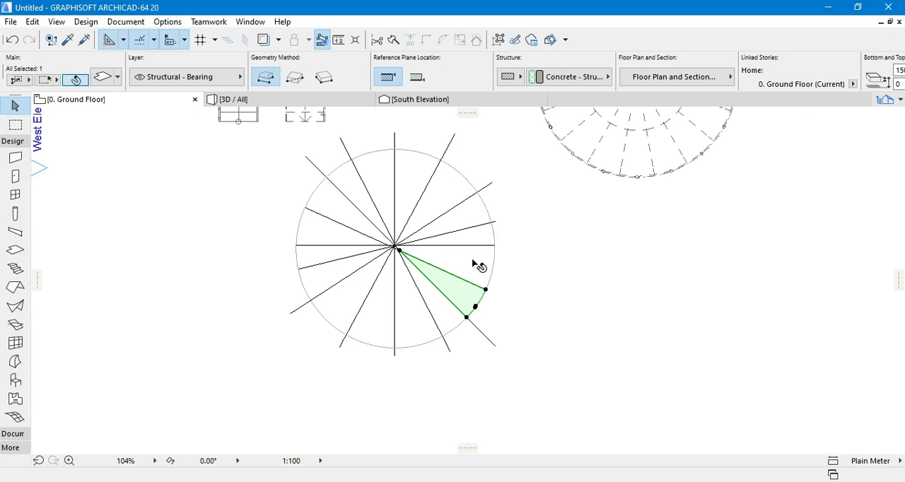
pyautogui.click(476, 265)
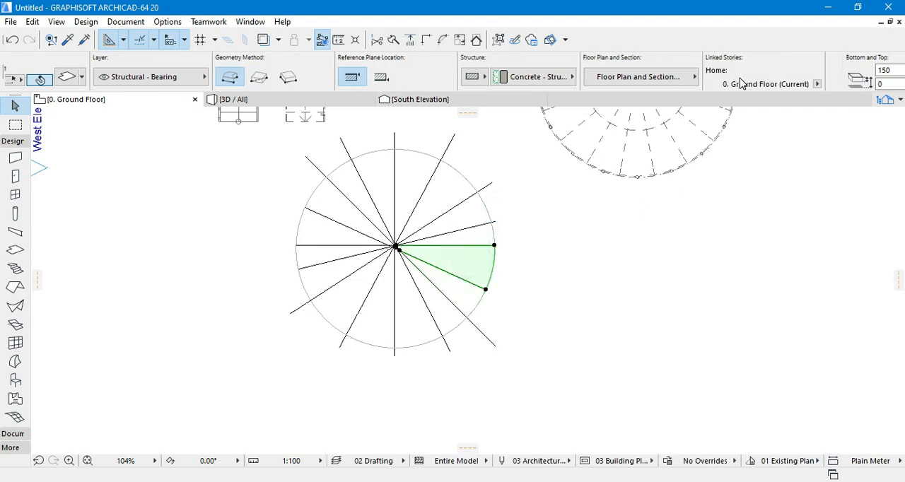
pyautogui.scroll(-5, 740, 82)
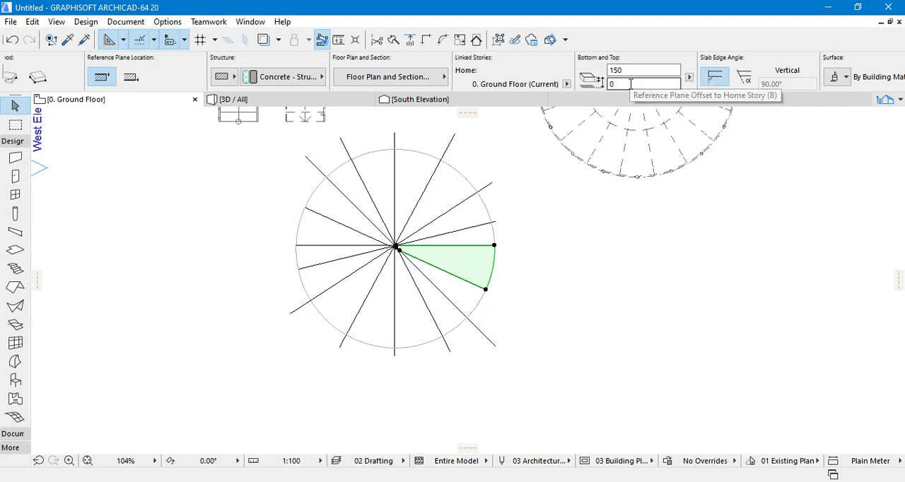
pyautogui.click(631, 83)
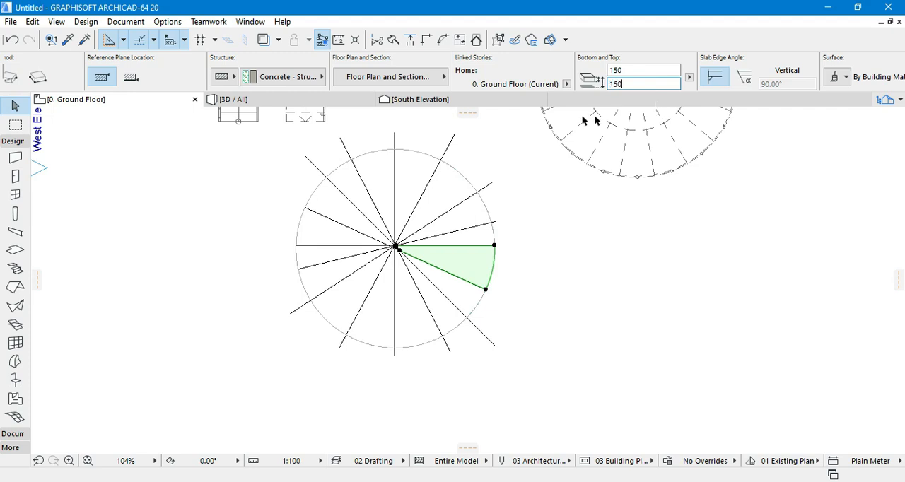
# - Raise the next two sector slabs counterclockwise by their home story offset, setting the second one to 450
pyautogui.click(469, 243)
pyautogui.click(627, 83)
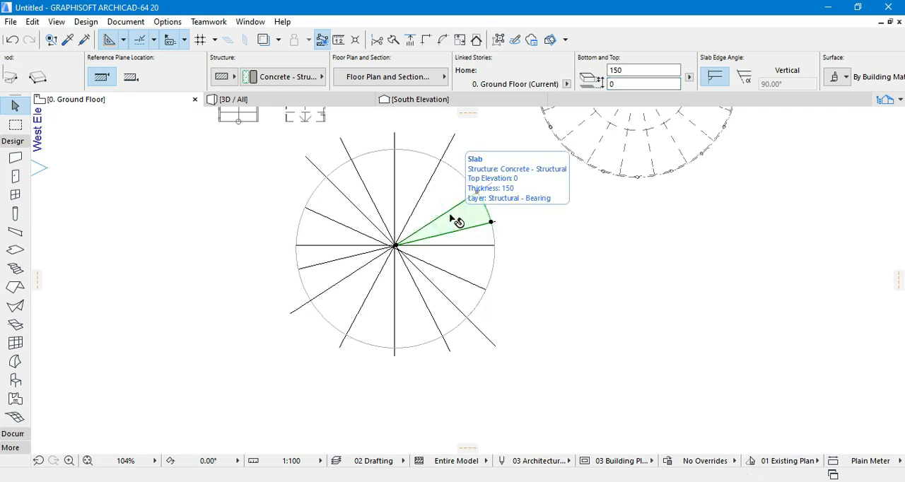
pyautogui.click(453, 217)
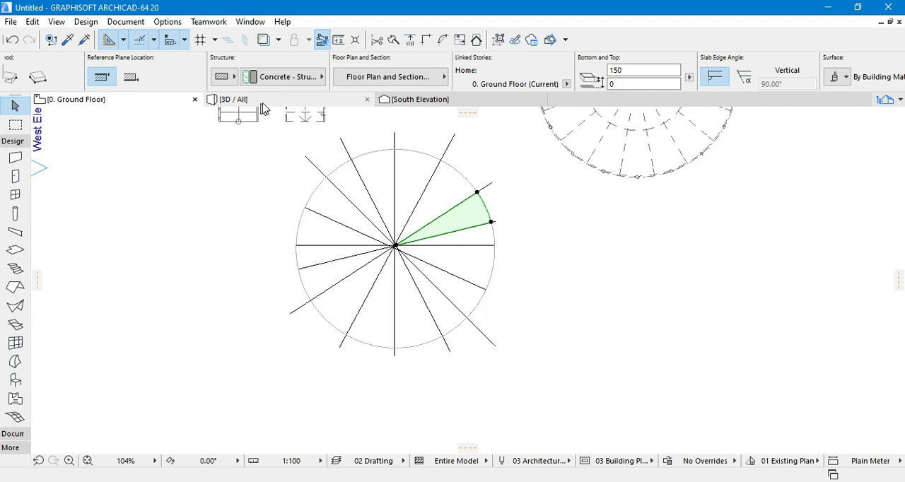
pyautogui.click(638, 85)
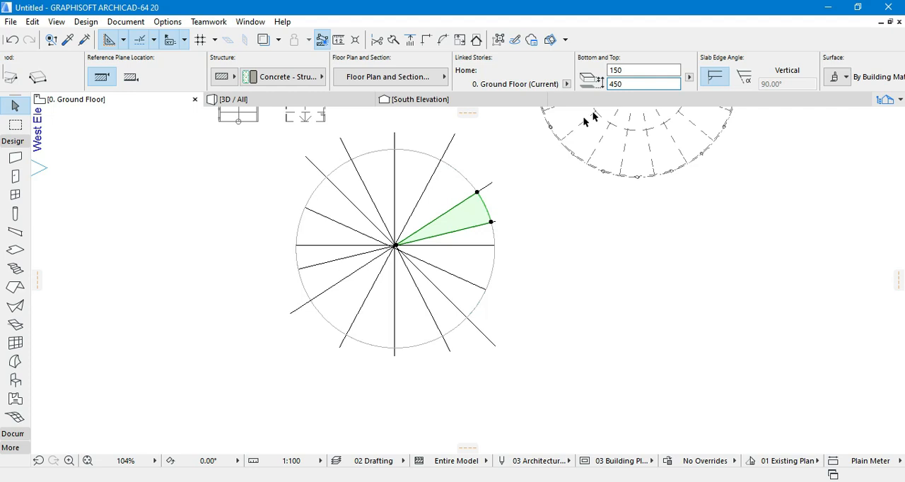
# - Raise the home story offsets of the next two sectors up to the circle's upper vertical radius, continuing the 150 rise per step
pyautogui.click(452, 189)
pyautogui.click(452, 189)
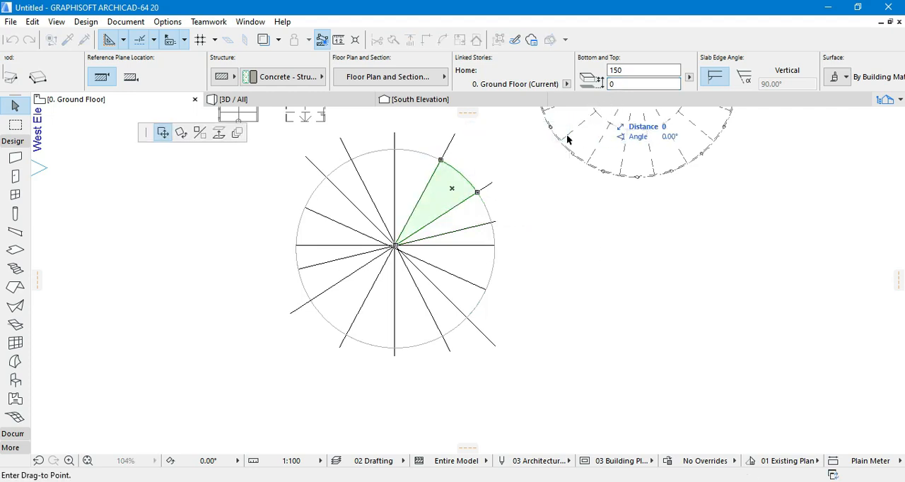
pyautogui.press('Escape')
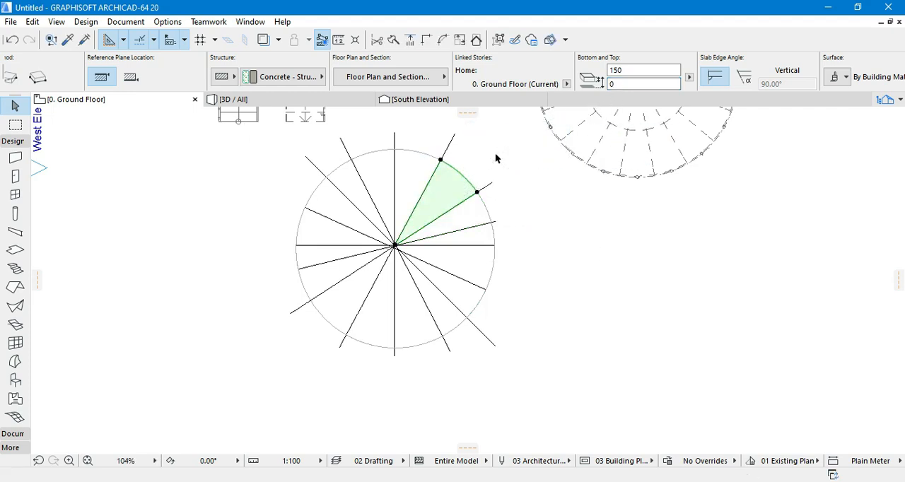
pyautogui.click(626, 84)
pyautogui.click(414, 174)
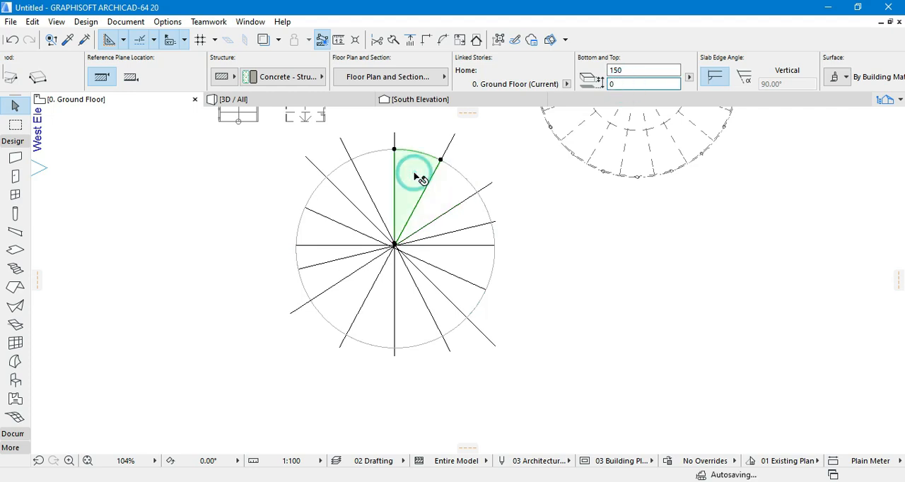
pyautogui.click(648, 84)
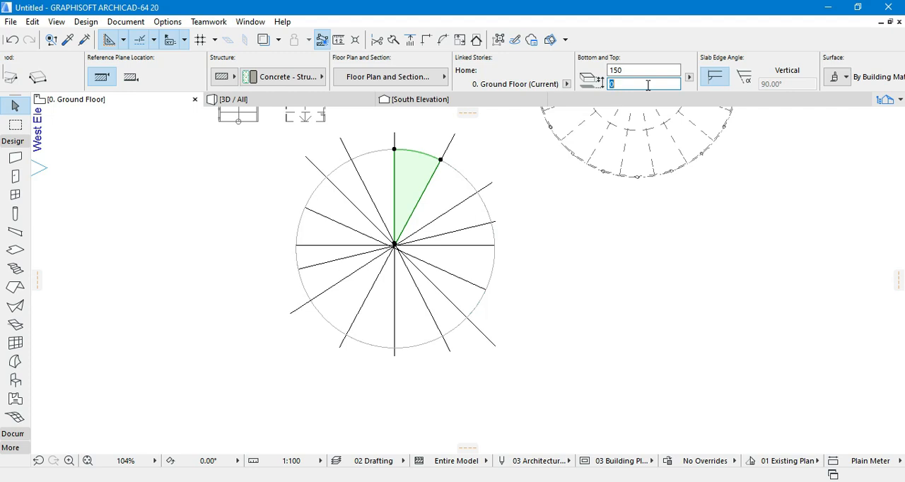
# - Raise the three sector slabs counterclockwise from the circle's upper vertical radius by 150 per step, setting the first to 900 and the third to 1200
pyautogui.click(398, 173)
pyautogui.click(631, 85)
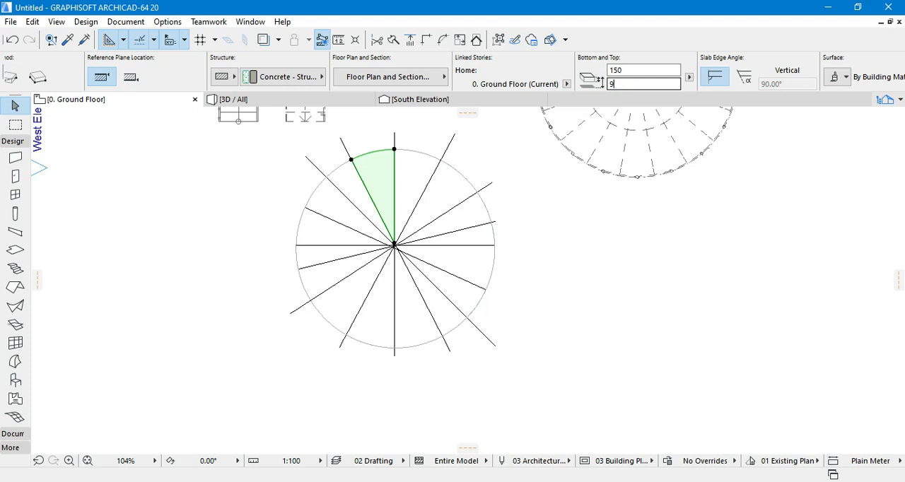
pyautogui.write('90.0')
pyautogui.click(350, 177)
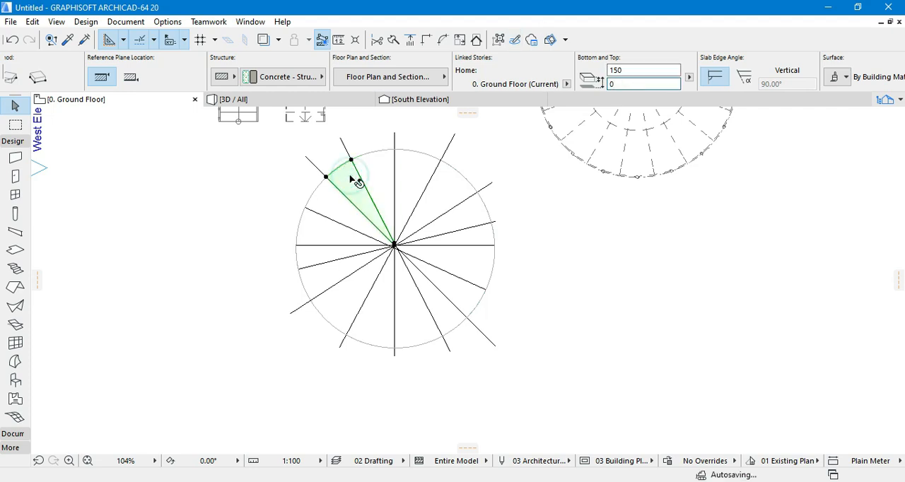
pyautogui.doubleClick(618, 84)
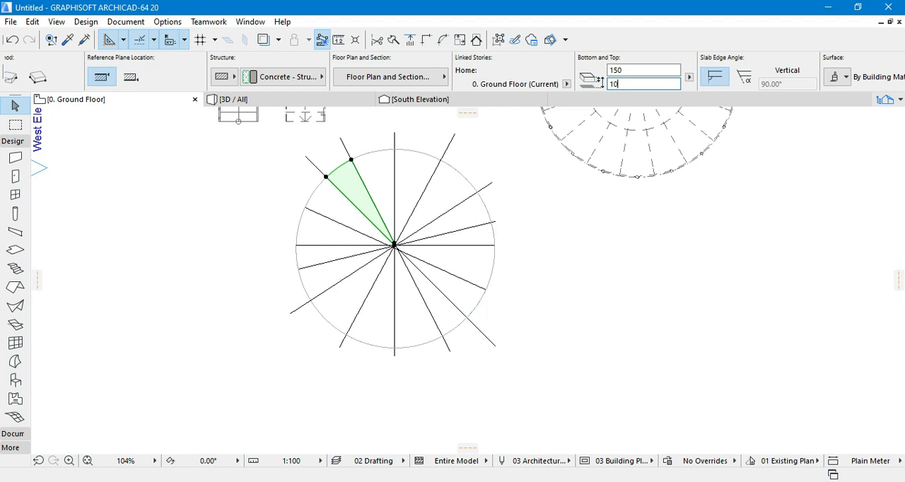
pyautogui.click(344, 202)
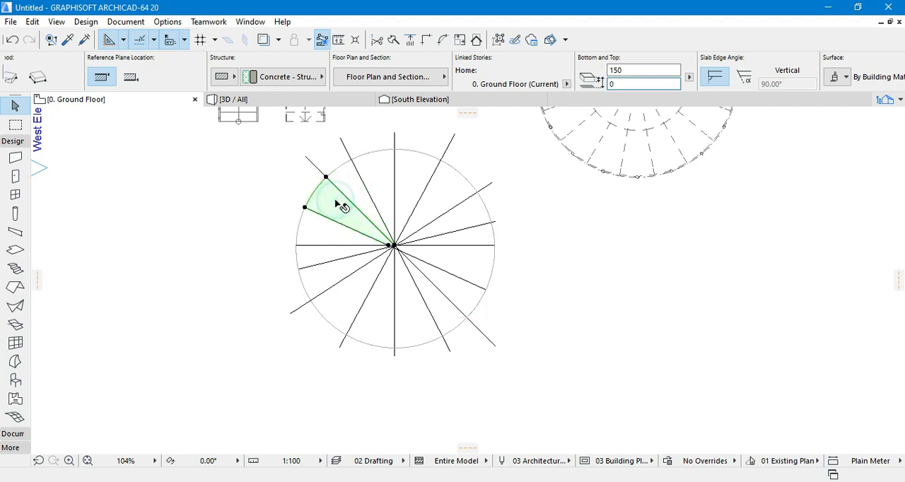
pyautogui.doubleClick(622, 84)
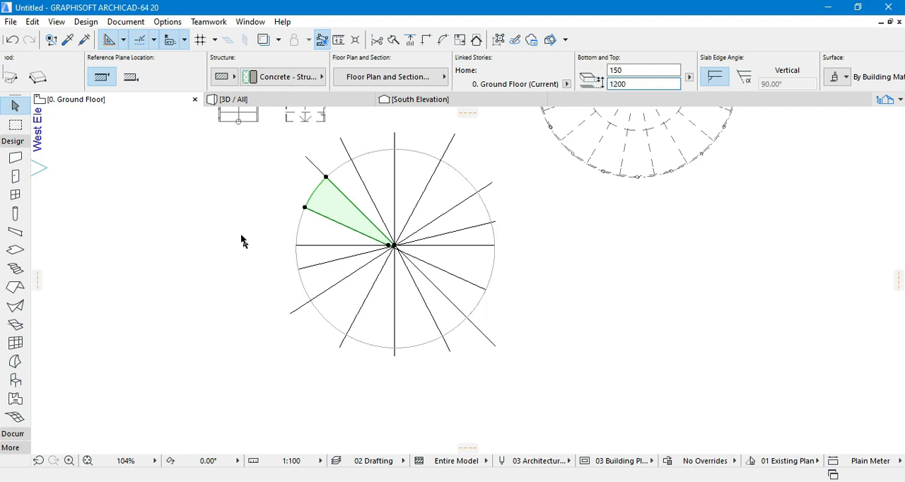
# - Set the home story offset of the sector just above the circle's left horizontal radius to 1350 and raise the one below it 150 more
pyautogui.click(322, 230)
pyautogui.doubleClick(644, 84)
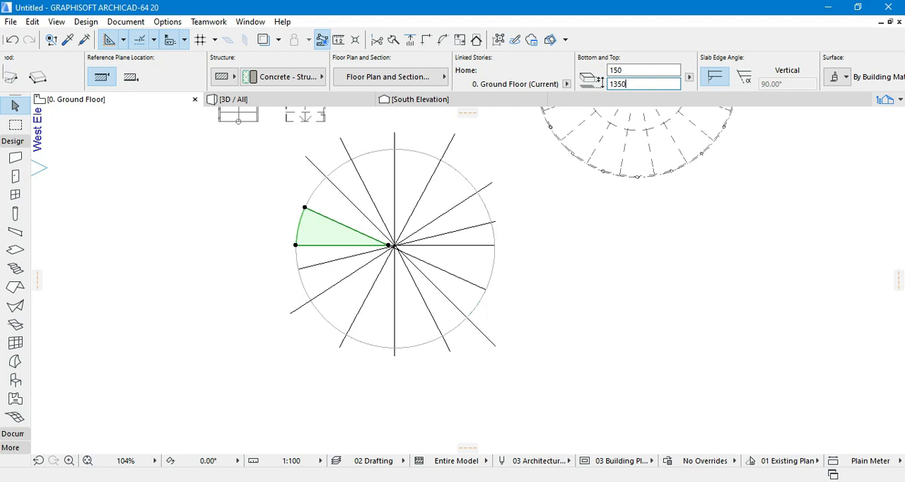
pyautogui.click(307, 257)
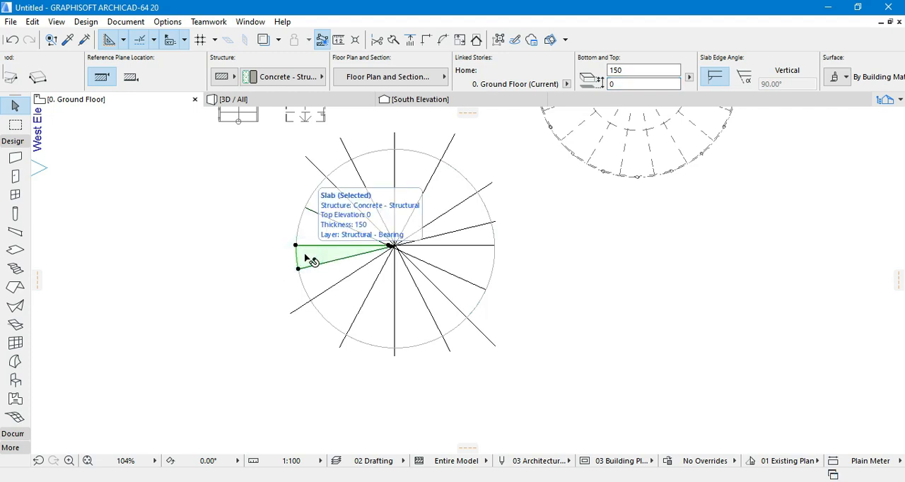
pyautogui.doubleClick(644, 84)
pyautogui.write('1500')
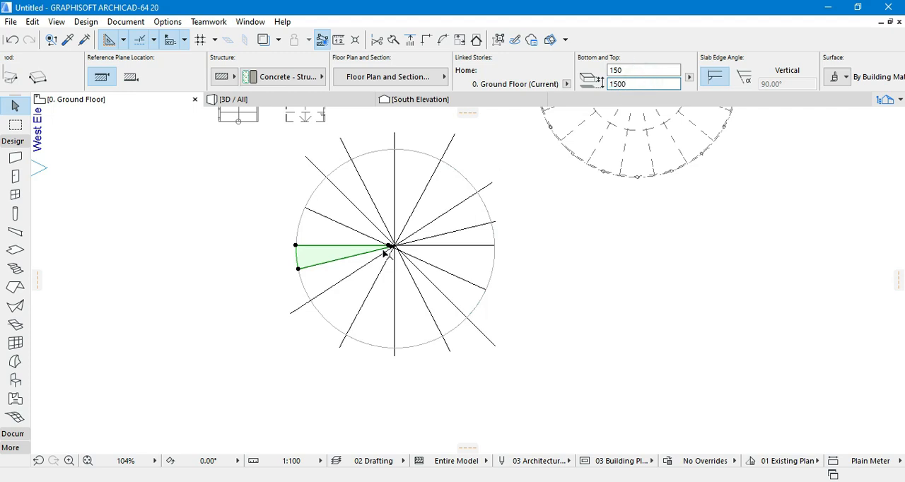
# - Set the home story offsets of the next two sectors in the circle's lower left quarter to 1650 and 1800
pyautogui.click(332, 283)
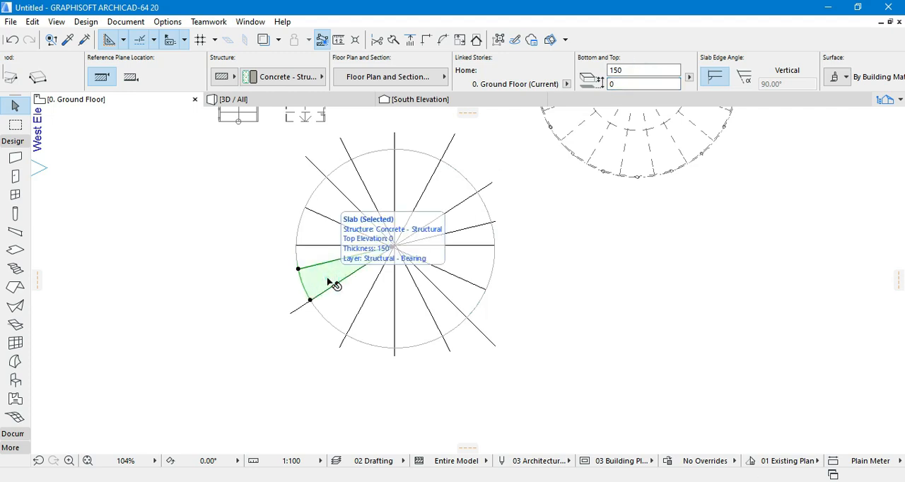
pyautogui.doubleClick(623, 83)
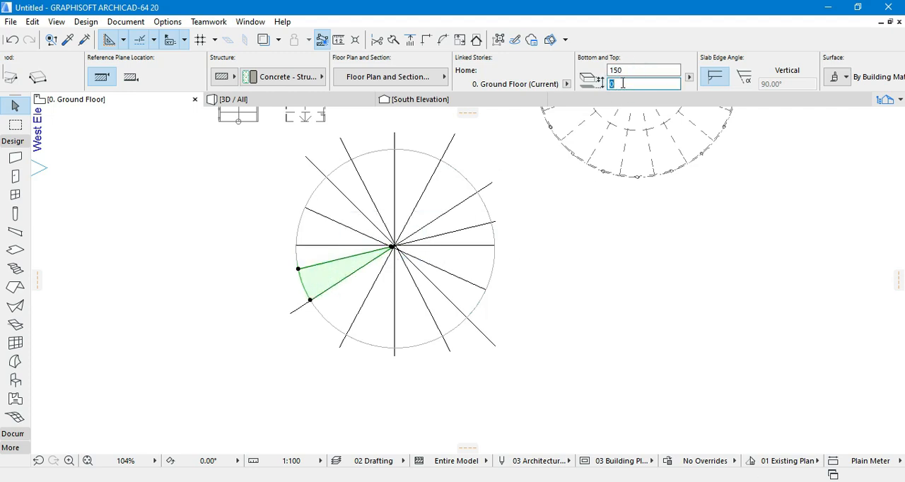
pyautogui.click(333, 308)
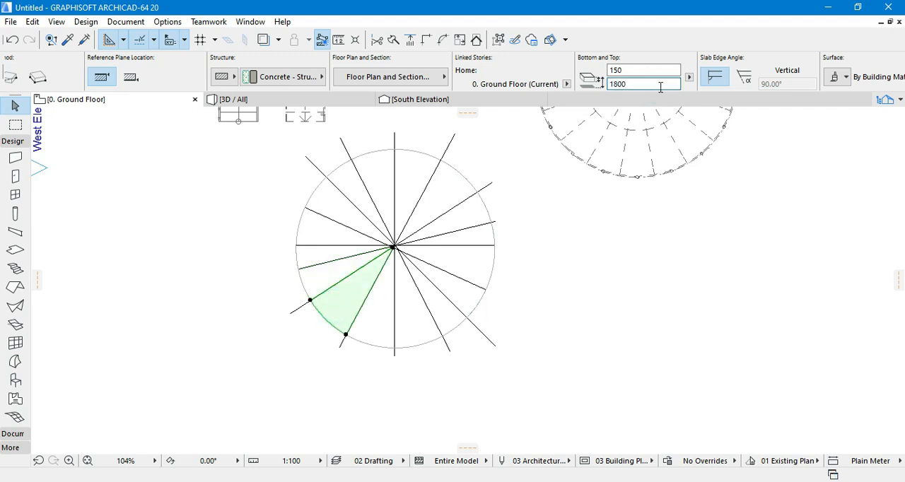
# - Set the home story offset of the sector just left of the circle's lower vertical radius to 1950
pyautogui.click(376, 310)
pyautogui.doubleClick(620, 84)
pyautogui.click(406, 339)
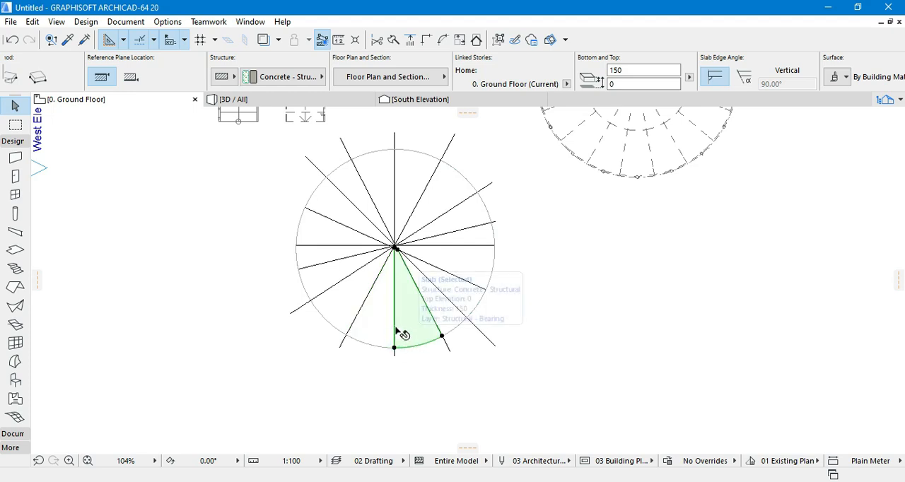
pyautogui.click(385, 332)
pyautogui.doubleClick(622, 84)
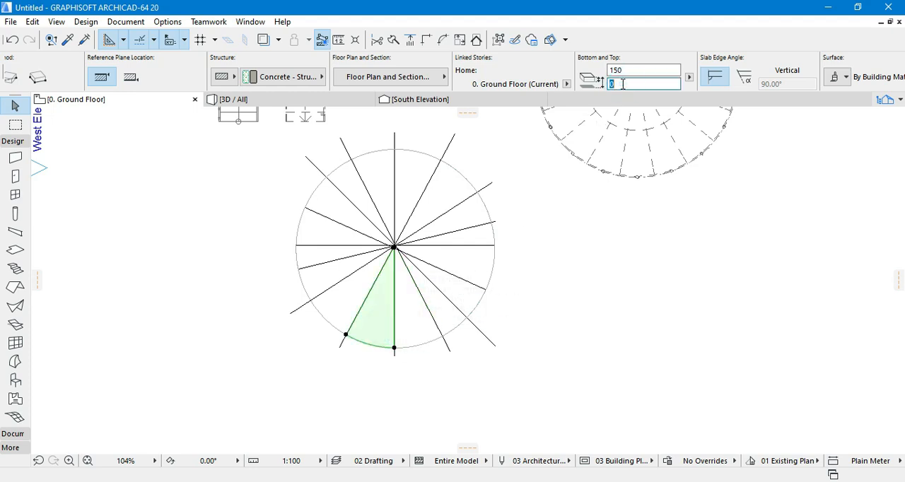
# - Set the home story offsets of the two sectors just right of the lower vertical radius to 2100 and 2250
pyautogui.click(413, 321)
pyautogui.press('Escape')
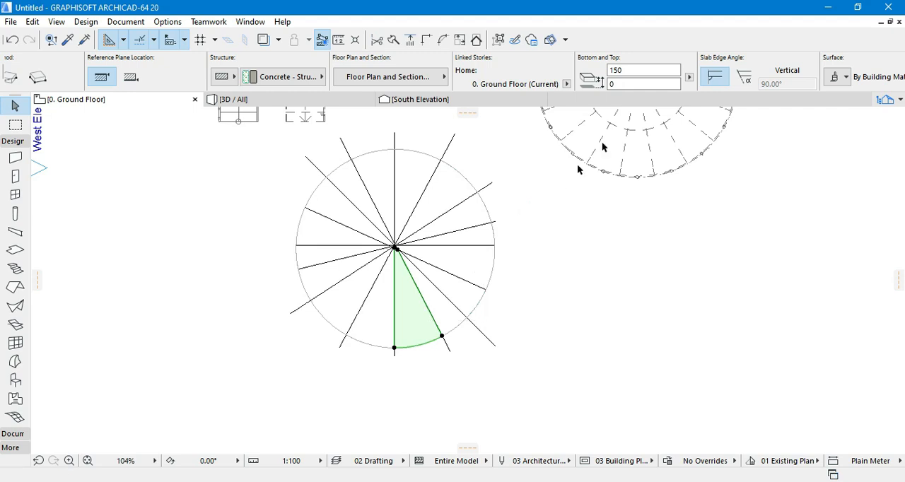
pyautogui.doubleClick(619, 84)
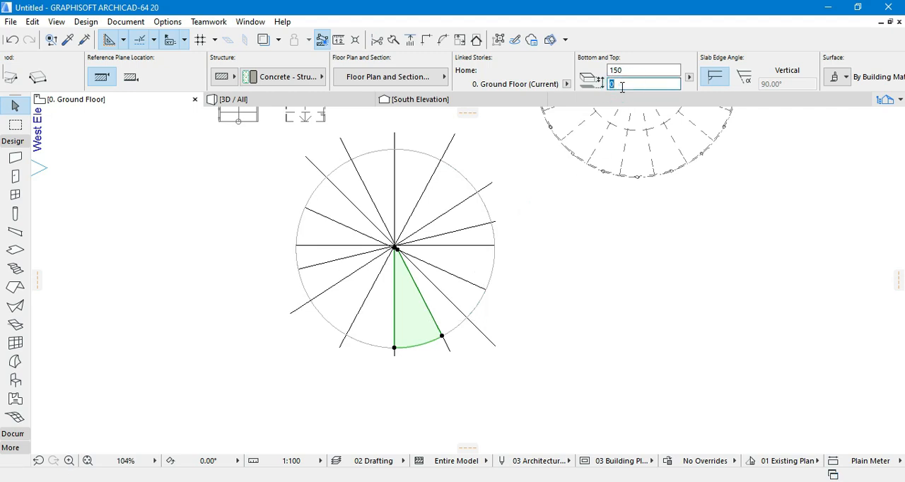
pyautogui.click(453, 311)
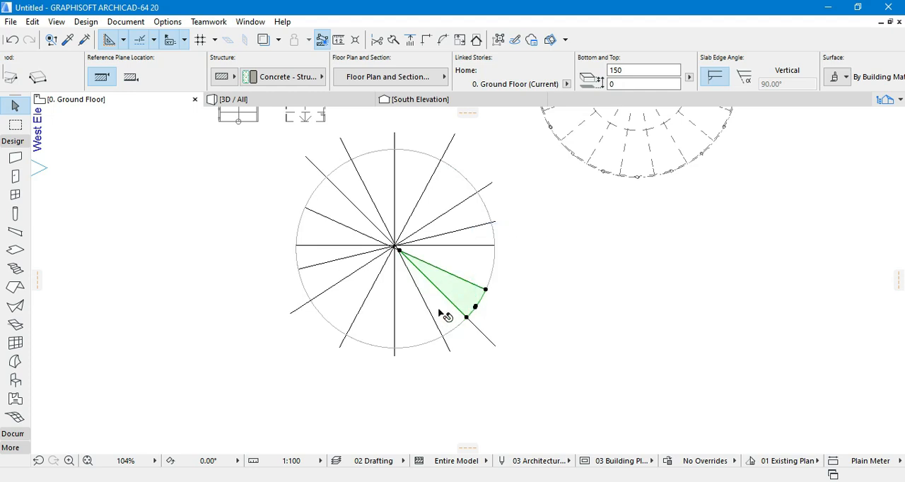
pyautogui.doubleClick(629, 84)
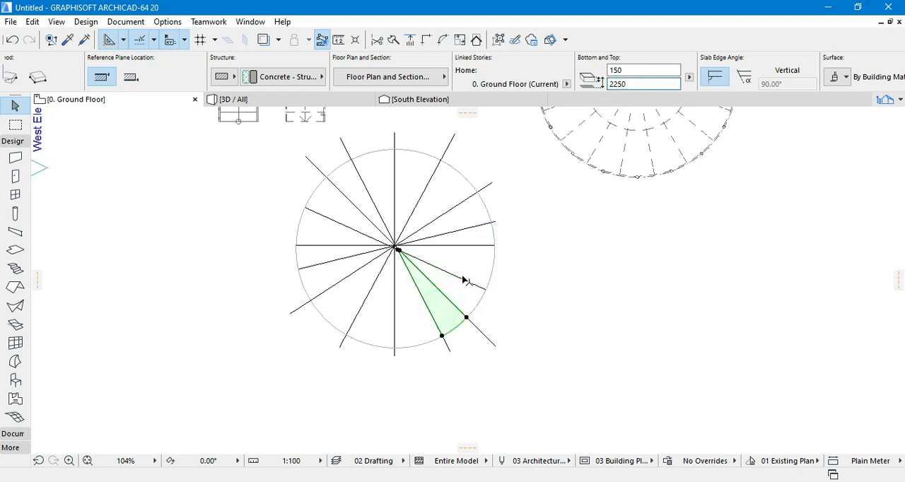
pyautogui.click(471, 295)
pyautogui.click(479, 258)
# - Examine the raised sector slabs in the 3D view from above and below, beside the railed spiral stair
pyautogui.click(329, 101)
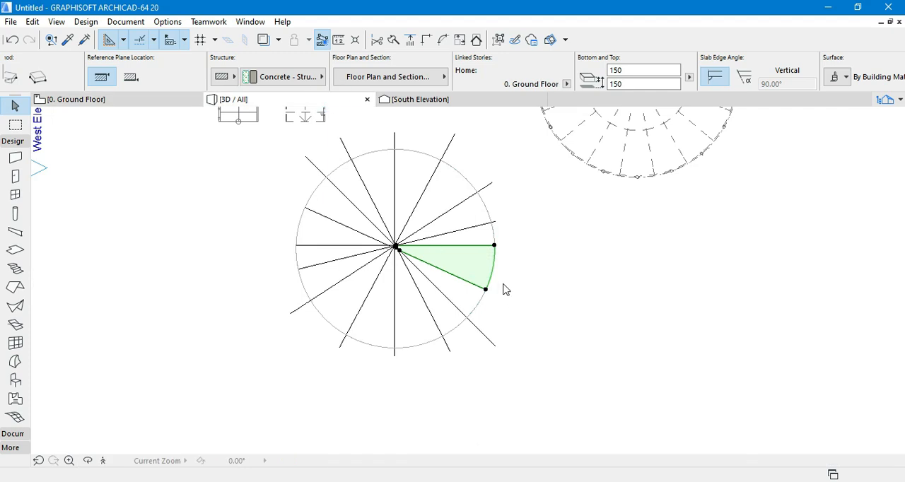
pyautogui.click(88, 462)
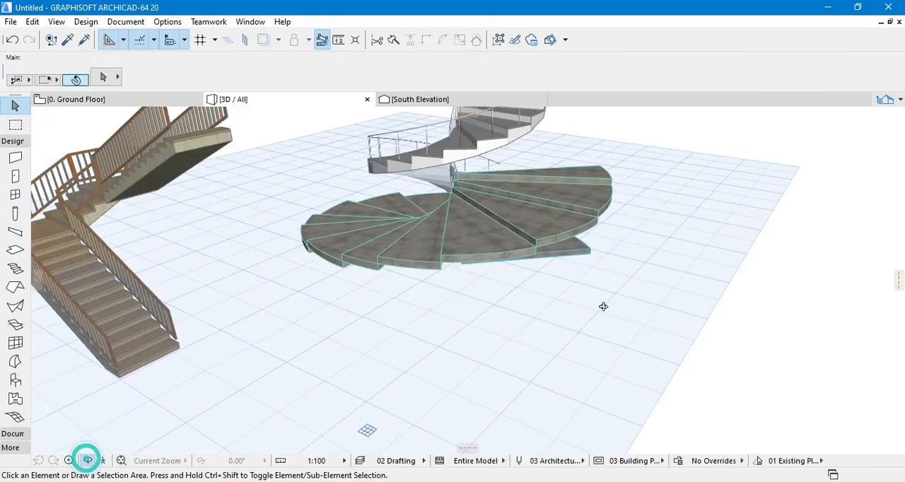
pyautogui.moveTo(677, 269); pyautogui.dragTo(630, 183)
pyautogui.moveTo(631, 155); pyautogui.dragTo(648, 196)
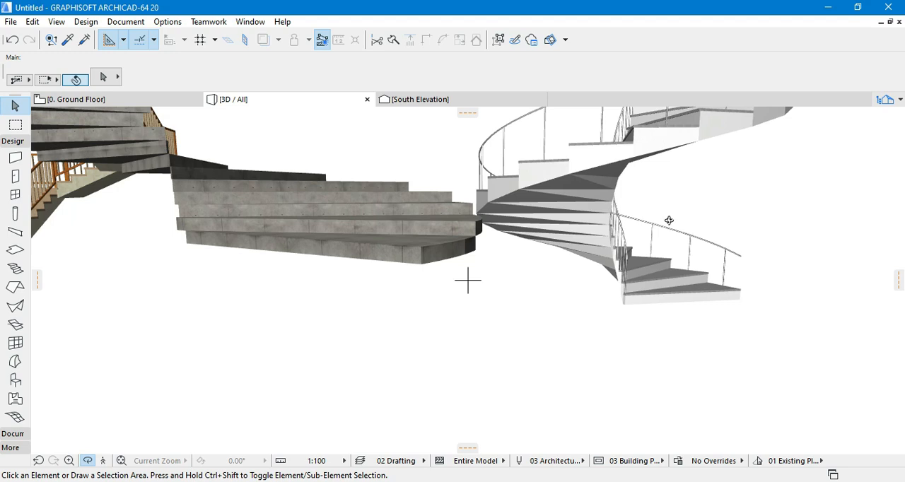
pyautogui.moveTo(612, 260); pyautogui.dragTo(430, 329)
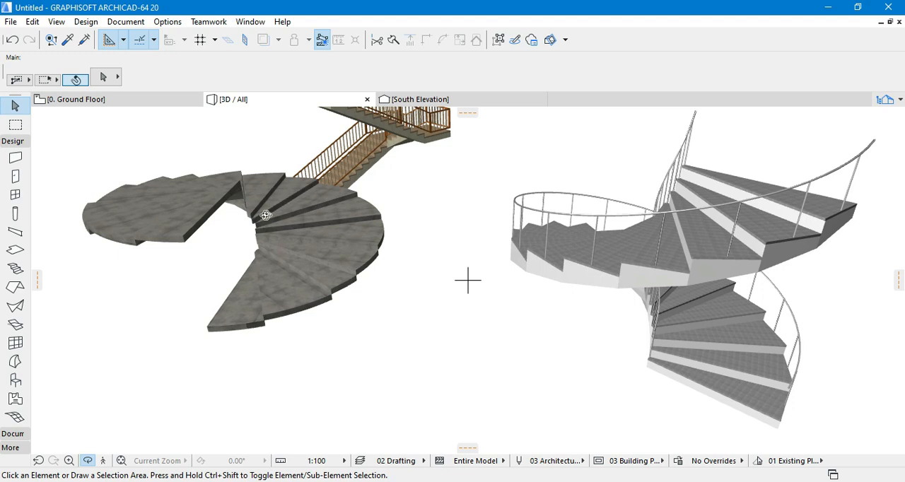
pyautogui.moveTo(208, 205); pyautogui.dragTo(427, 153)
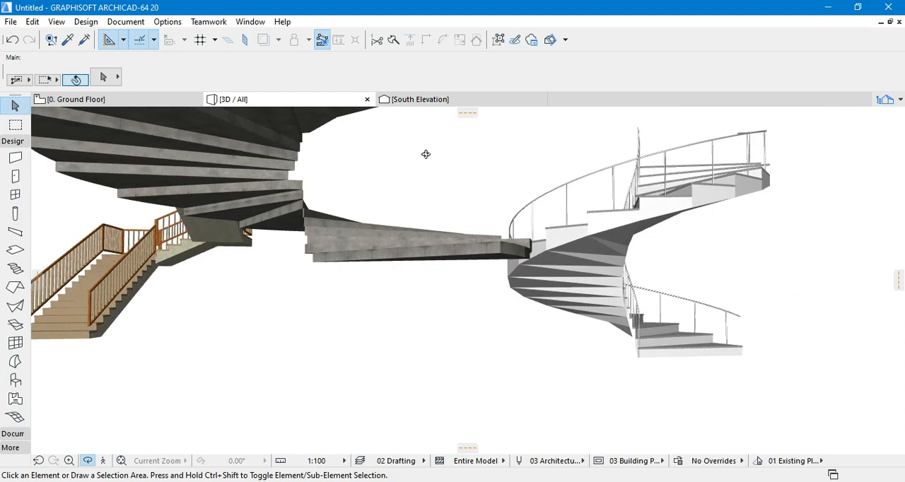
pyautogui.scroll(-4, 383, 321)
pyautogui.scroll(4, 267, 201)
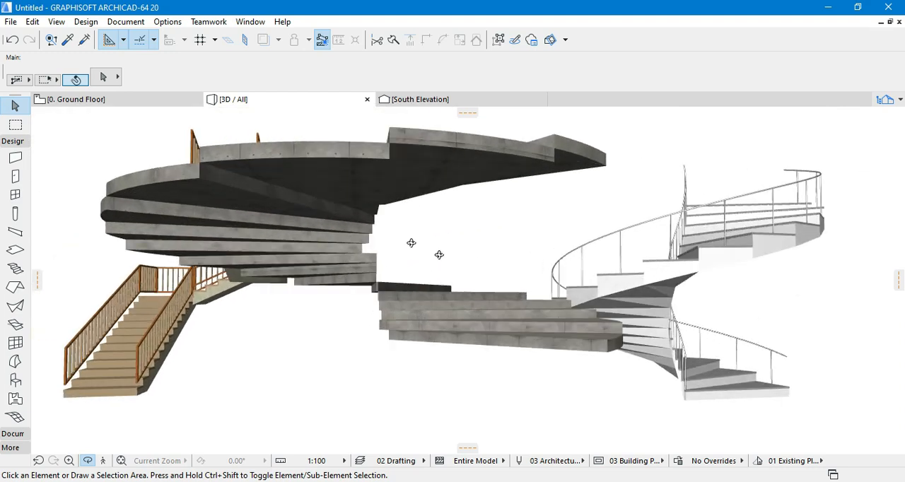
# - Inspect the open center of the slab spiral and the inner ends of its steps, comparing them with the railed spiral stair
pyautogui.moveTo(444, 256); pyautogui.dragTo(321, 255)
pyautogui.scroll(3, 343, 212)
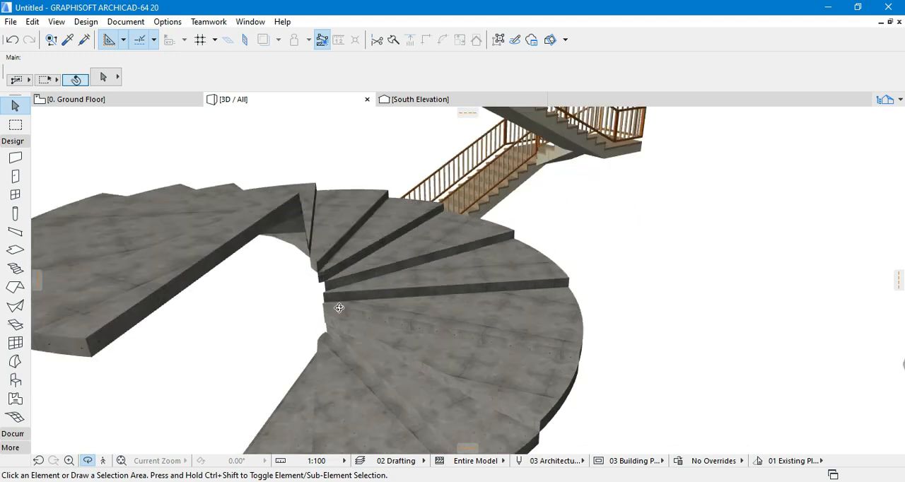
pyautogui.scroll(3, 325, 329)
pyautogui.moveTo(325, 334); pyautogui.dragTo(316, 301)
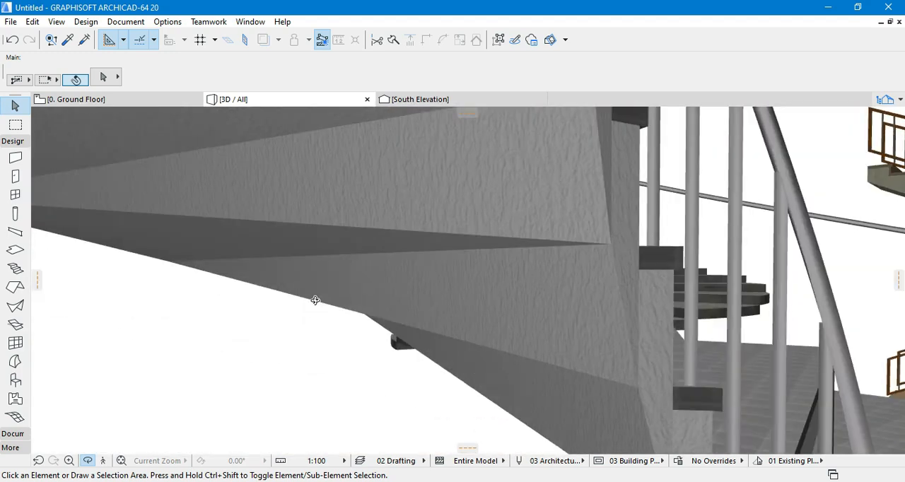
pyautogui.scroll(-10, 198, 308)
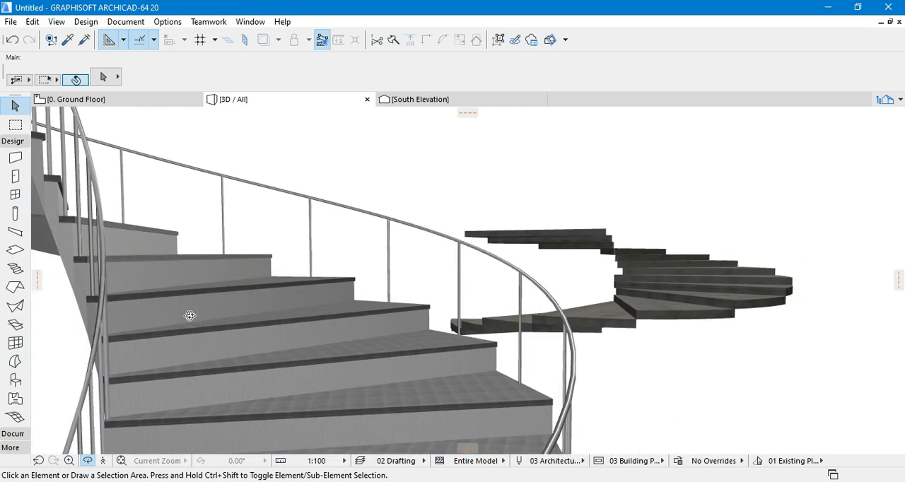
pyautogui.moveTo(570, 295); pyautogui.dragTo(485, 369)
pyautogui.scroll(5, 545, 212)
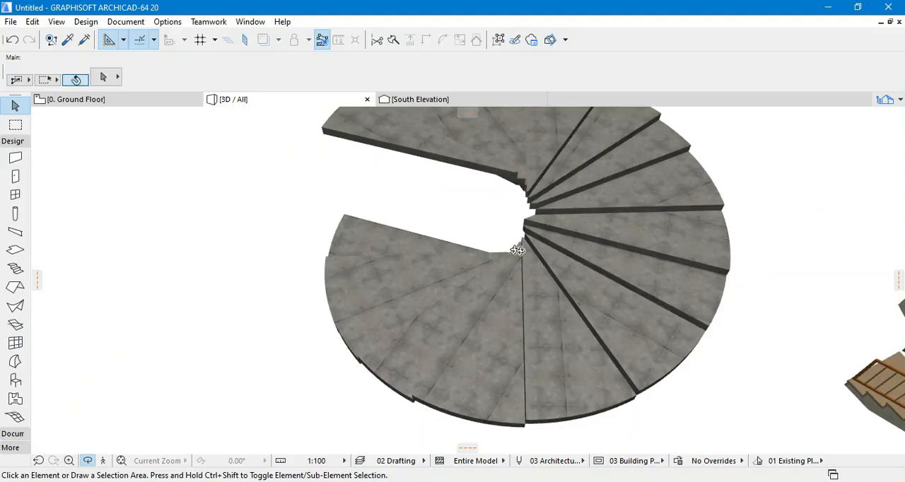
pyautogui.moveTo(519, 253); pyautogui.dragTo(665, 229)
pyautogui.scroll(-2, 665, 229)
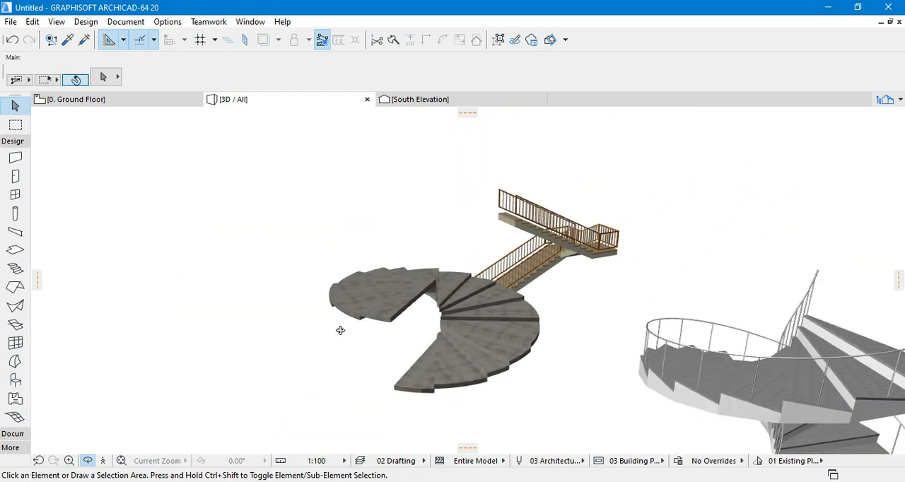
pyautogui.moveTo(340, 329); pyautogui.dragTo(598, 303)
pyautogui.scroll(3, 600, 300)
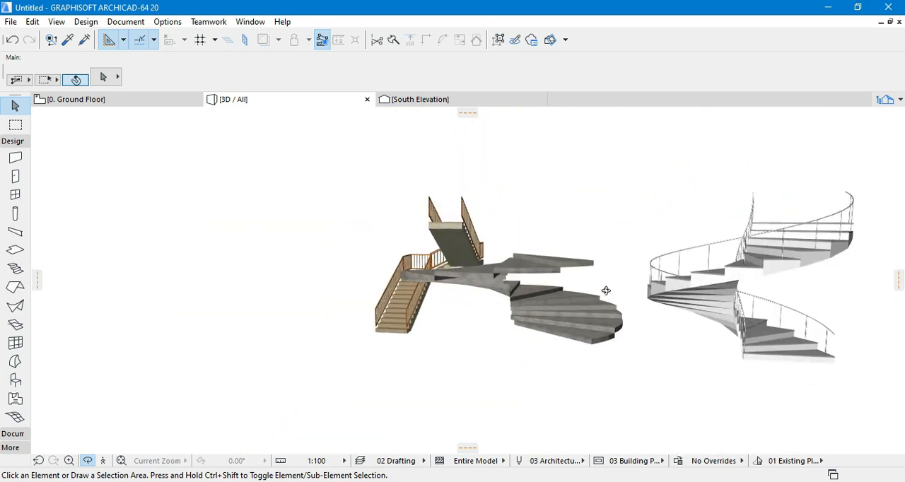
pyautogui.scroll(-2, 328, 325)
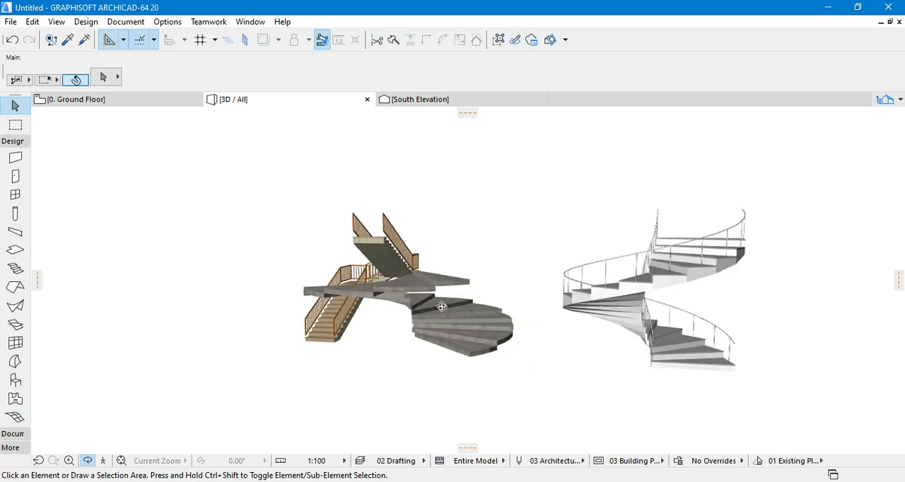
pyautogui.scroll(2, 556, 299)
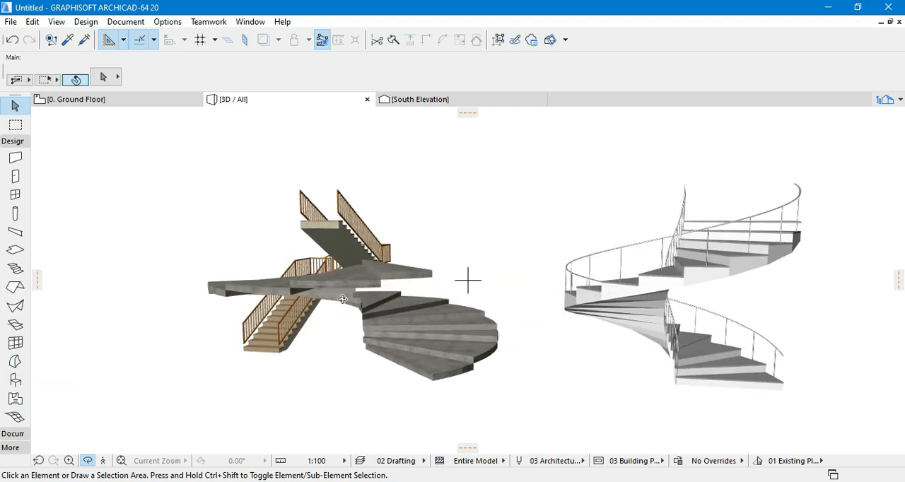
# - Return to the ground floor plan, clear the sector slab selection and bring up the 2D documentation tools
pyautogui.click(75, 102)
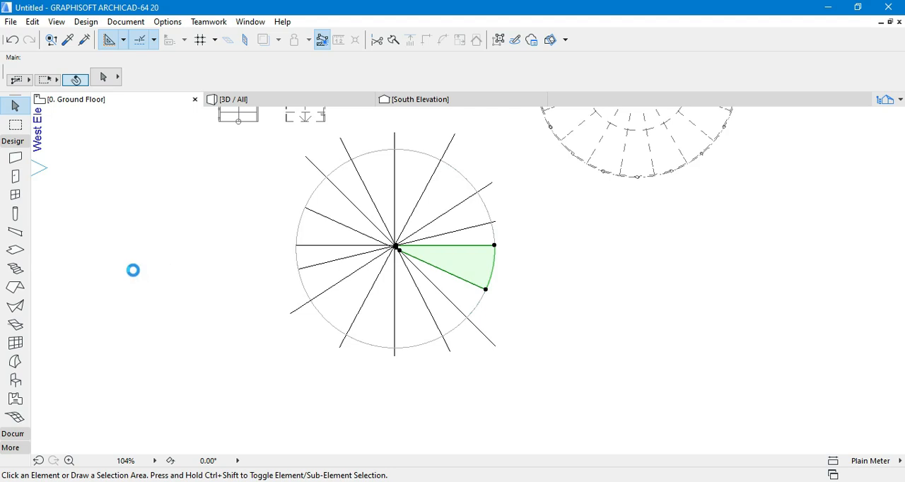
pyautogui.click(132, 268)
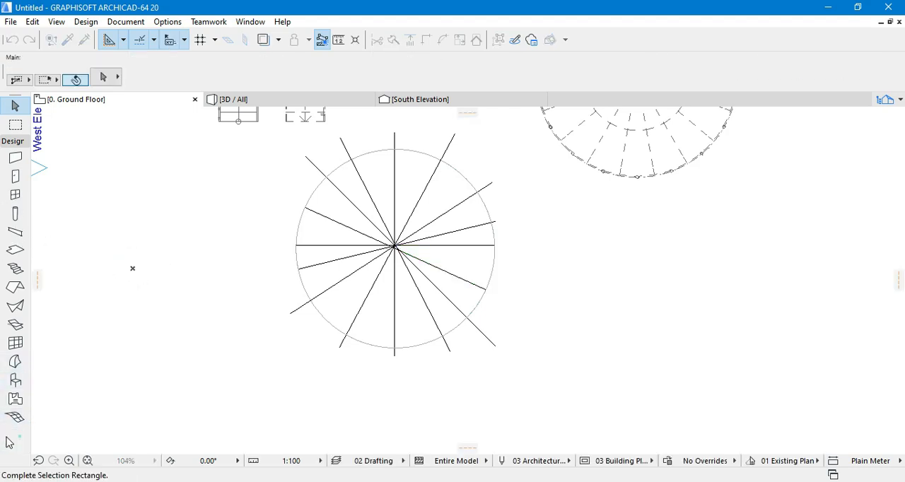
pyautogui.click(13, 140)
pyautogui.click(13, 155)
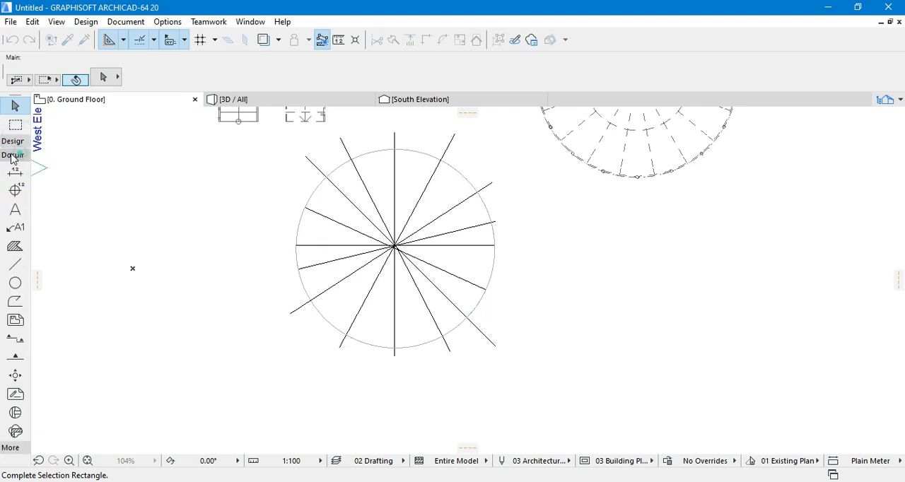
pyautogui.click(15, 283)
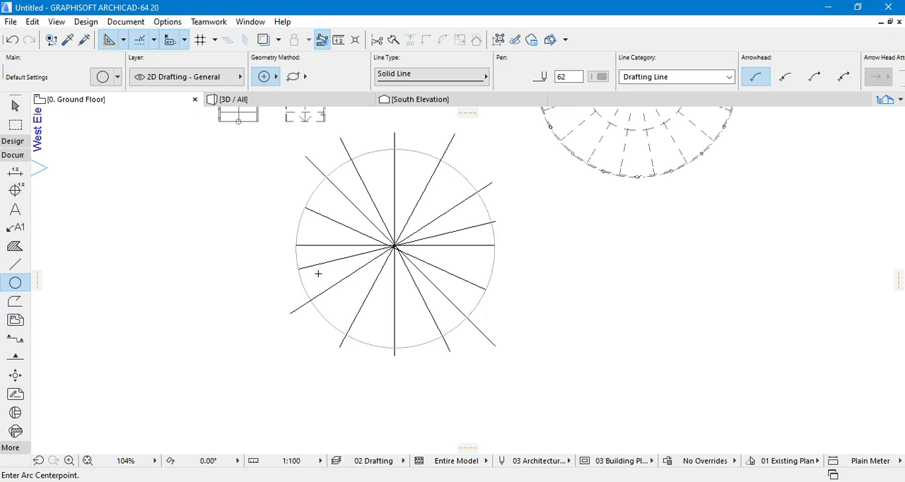
pyautogui.click(146, 273)
pyautogui.click(155, 280)
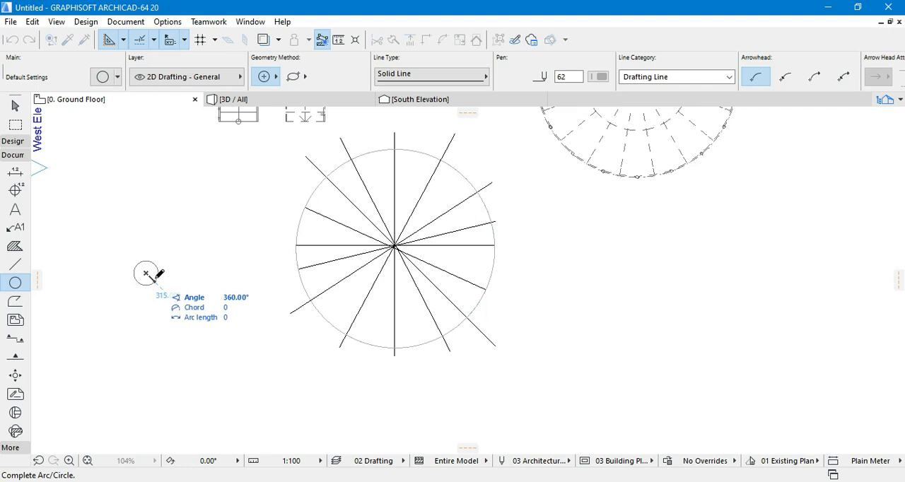
pyautogui.scroll(5, 151, 285)
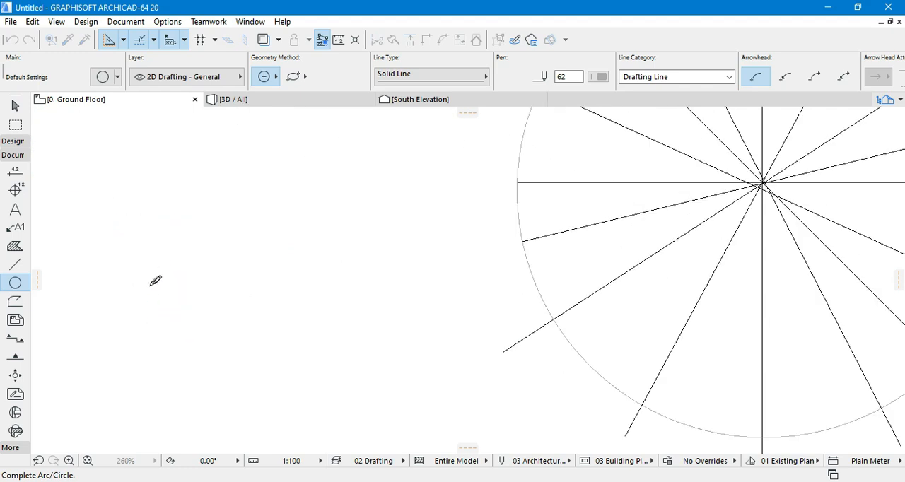
pyautogui.scroll(2, 151, 286)
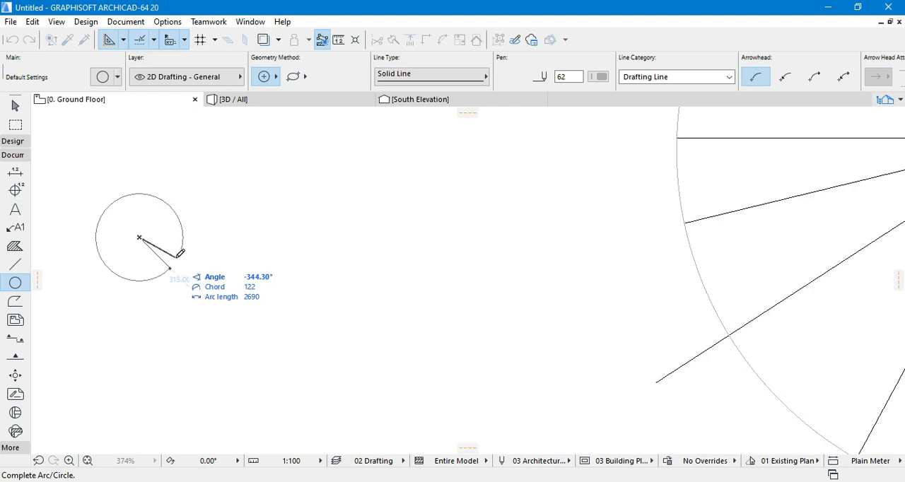
pyautogui.click(277, 77)
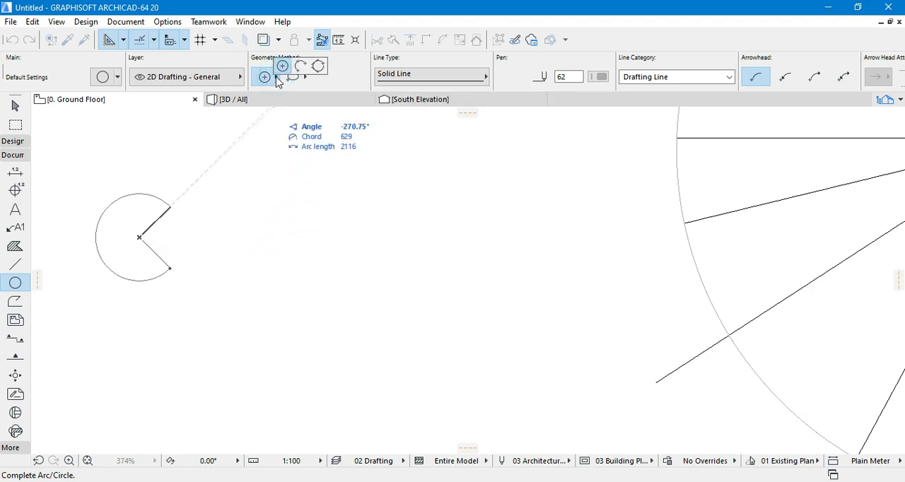
pyautogui.click(318, 66)
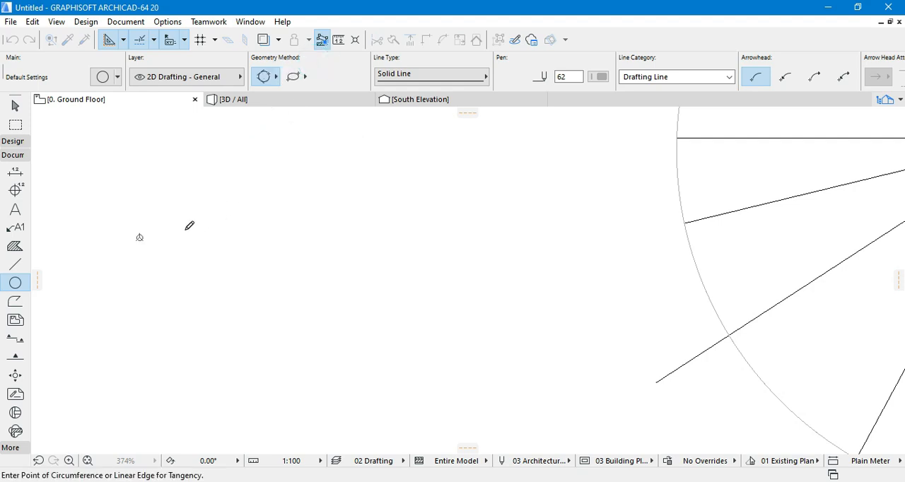
pyautogui.scroll(2, 145, 237)
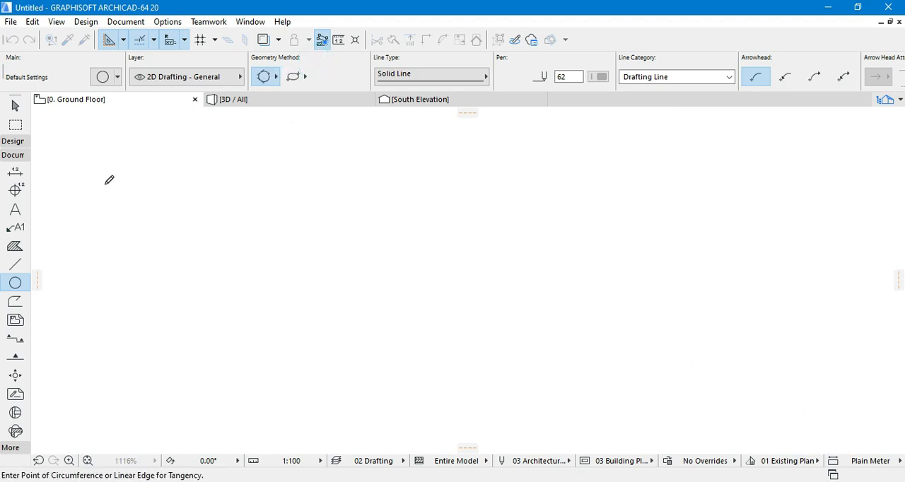
pyautogui.click(15, 105)
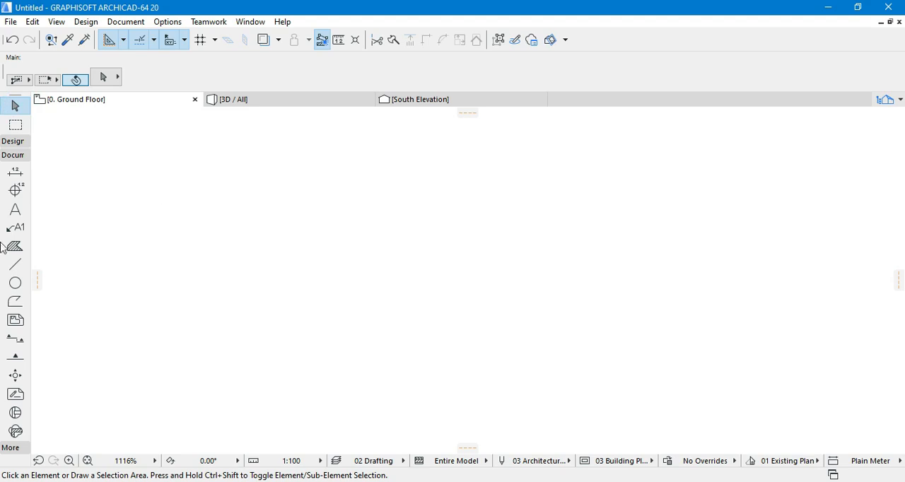
# - Draw a circle about 300 wide beside the divided circle, using the Circle tool's ellipse bounding box method
pyautogui.click(15, 283)
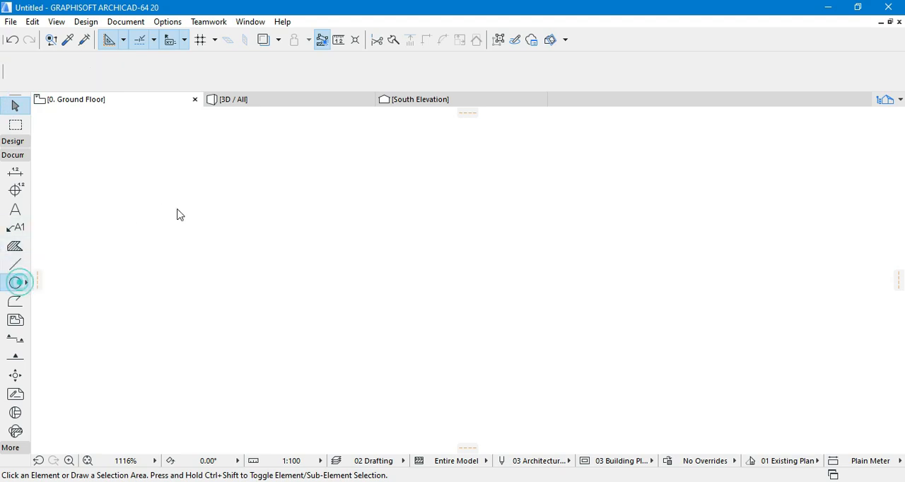
pyautogui.click(170, 251)
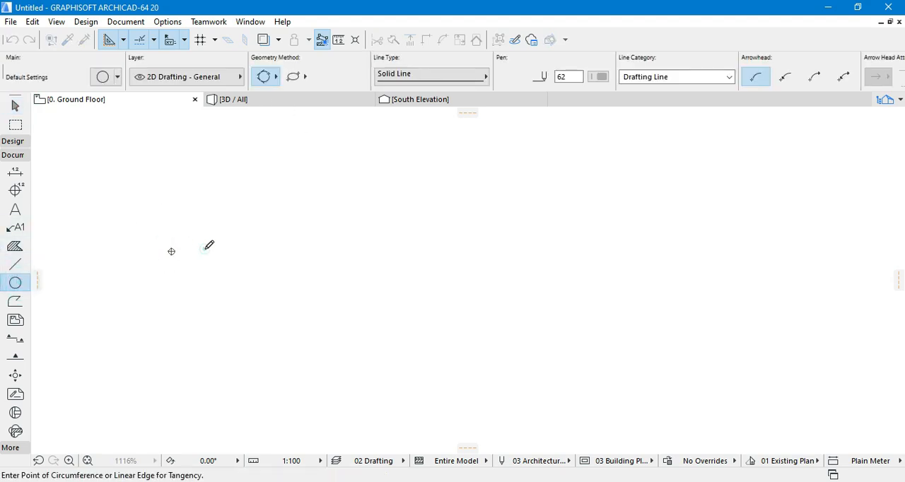
pyautogui.click(205, 250)
pyautogui.click(273, 79)
pyautogui.click(281, 68)
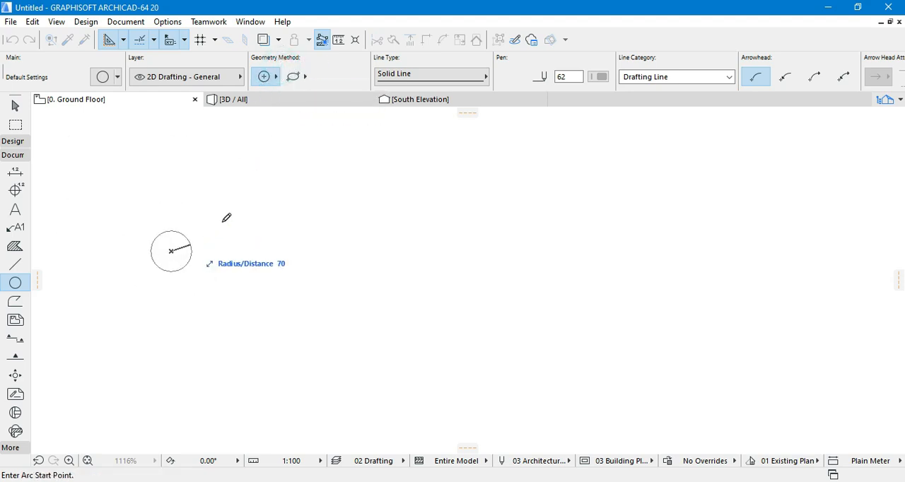
pyautogui.click(293, 78)
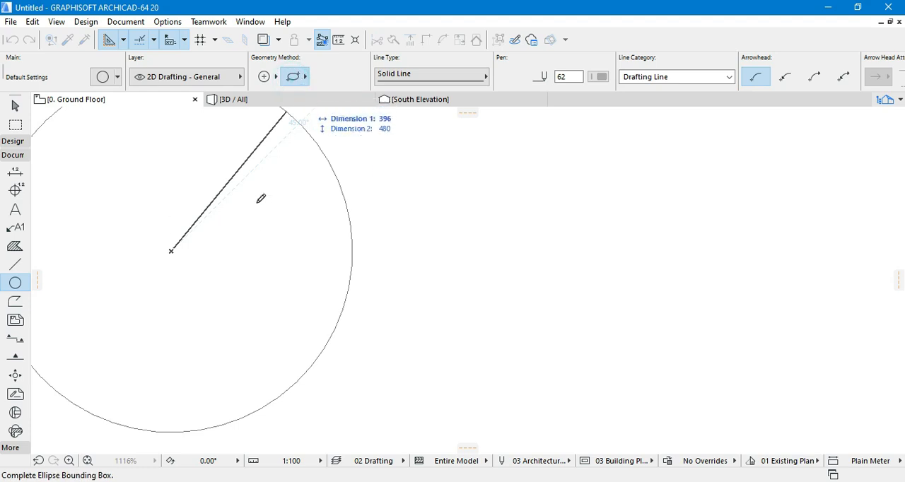
pyautogui.click(258, 163)
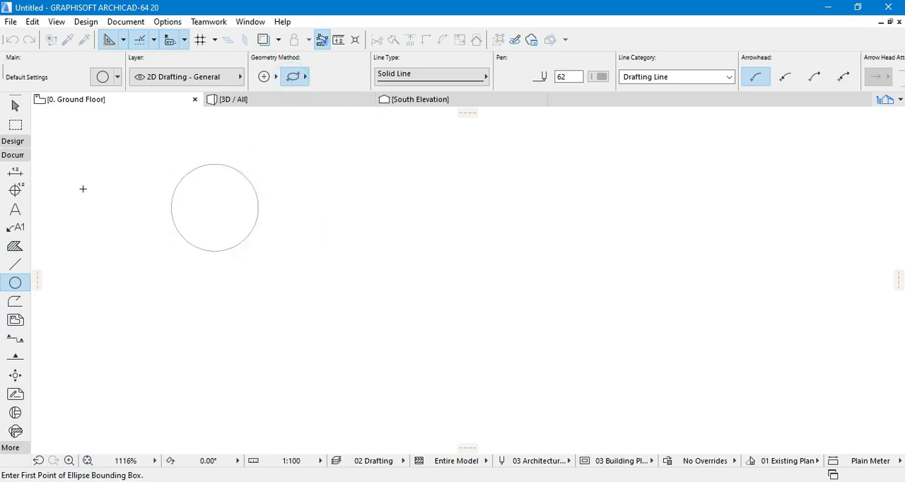
# - Create a concrete slab from the outline of the small circle with the Slab tool and clear the selection
pyautogui.click(15, 106)
pyautogui.click(182, 178)
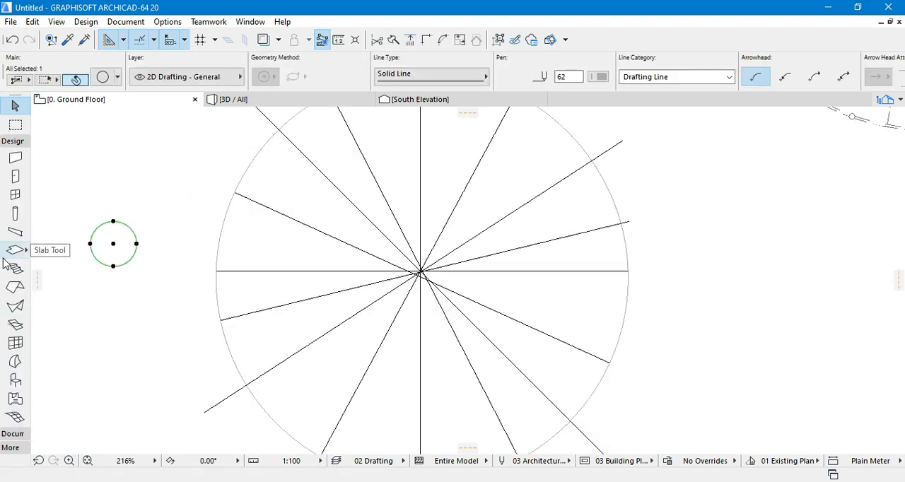
pyautogui.click(19, 253)
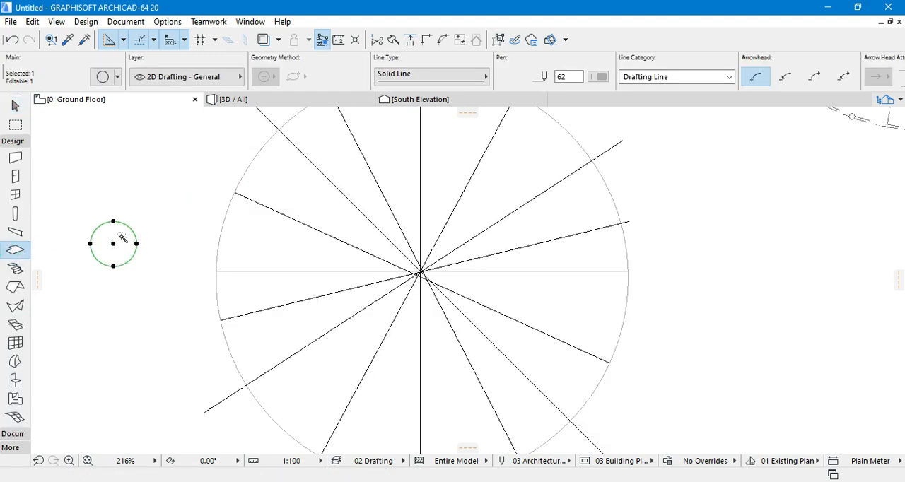
pyautogui.click(14, 106)
pyautogui.click(123, 162)
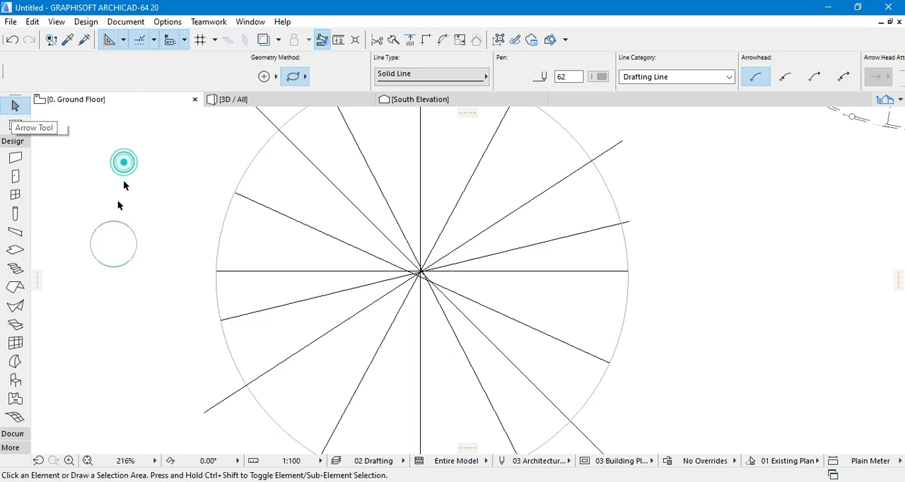
# - Move the small round slab by its center onto the point where the radial lines of the large circle meet
pyautogui.click(116, 237)
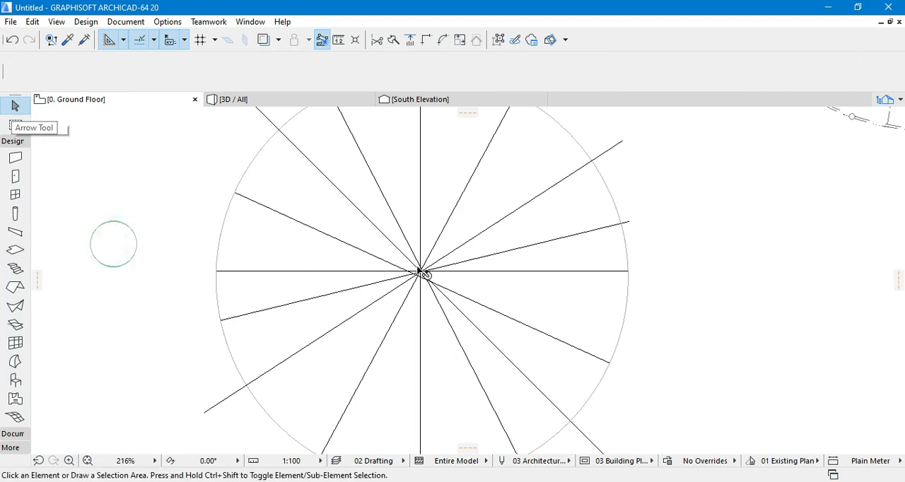
pyautogui.hotkey('ctrl', 'd')
pyautogui.click(113, 244)
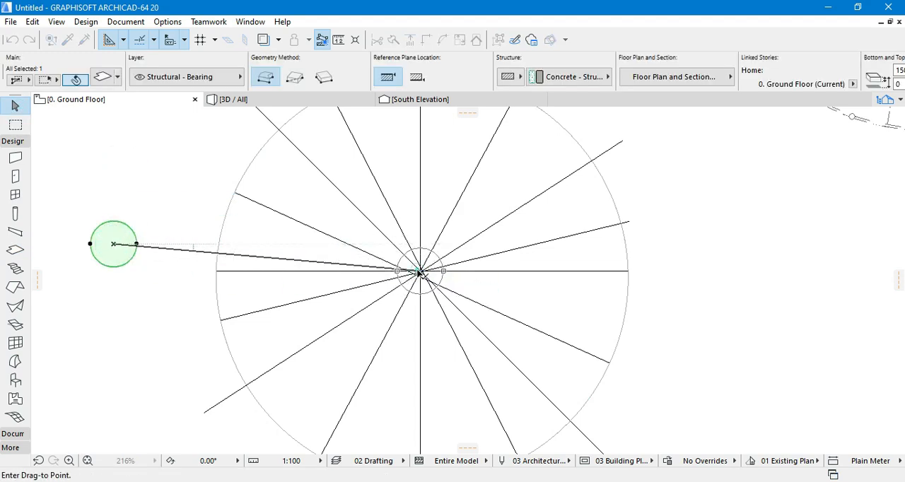
pyautogui.click(420, 270)
# - In the 3D view, stretch the round slab's thickness upward past the highest sector step to form a central column, and deselect it
pyautogui.click(227, 100)
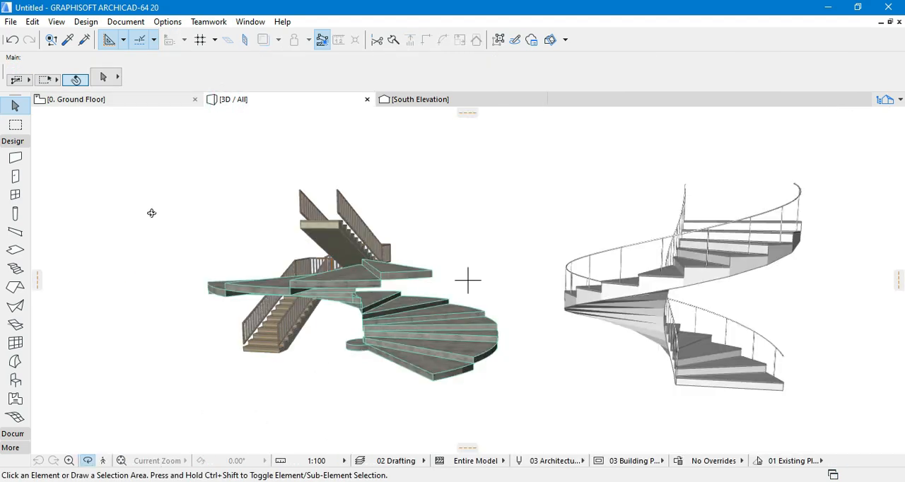
pyautogui.click(349, 342)
pyautogui.click(503, 398)
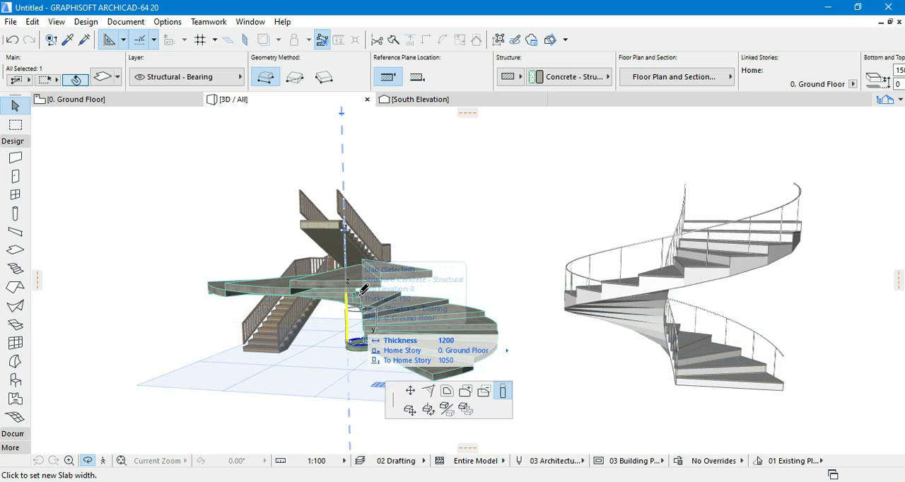
pyautogui.click(367, 242)
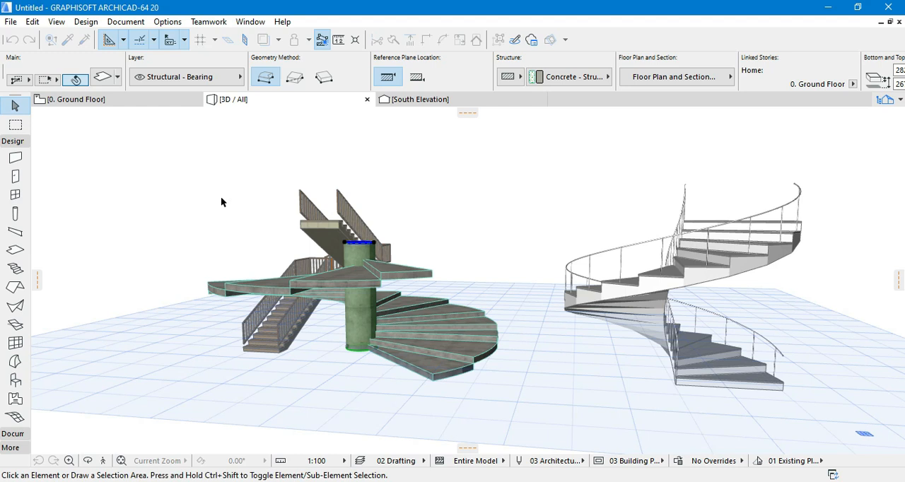
pyautogui.click(221, 200)
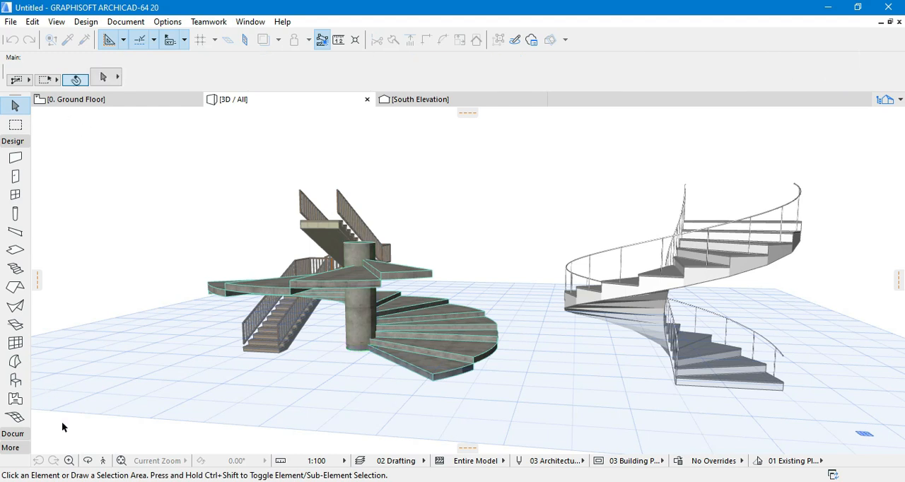
# - Inspect the slab spiral stair and its central column from another side in 3D, and return to the ground floor plan
pyautogui.click(88, 463)
pyautogui.moveTo(492, 316); pyautogui.dragTo(525, 250)
pyautogui.scroll(3, 362, 279)
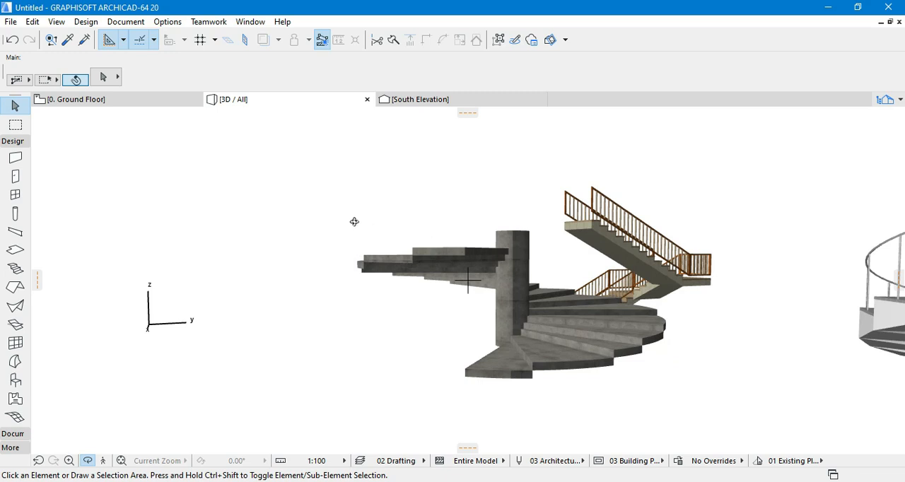
pyautogui.click(122, 100)
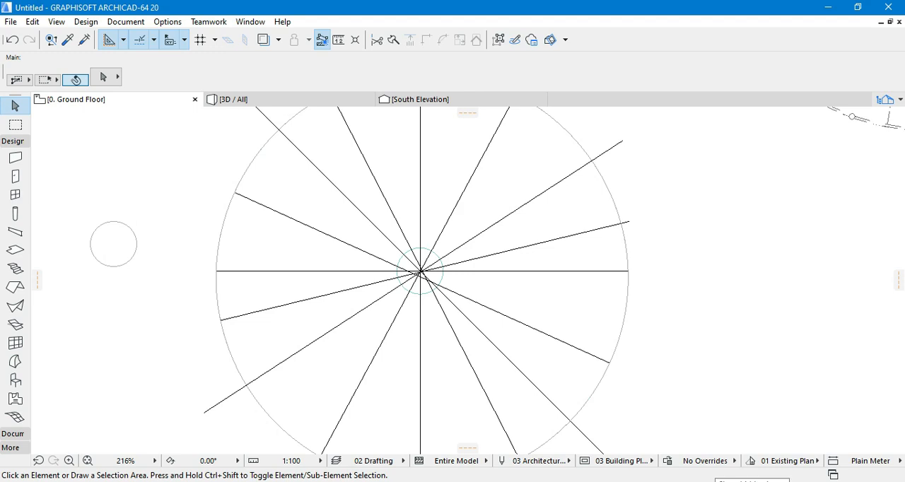
pyautogui.scroll(-3, 608, 360)
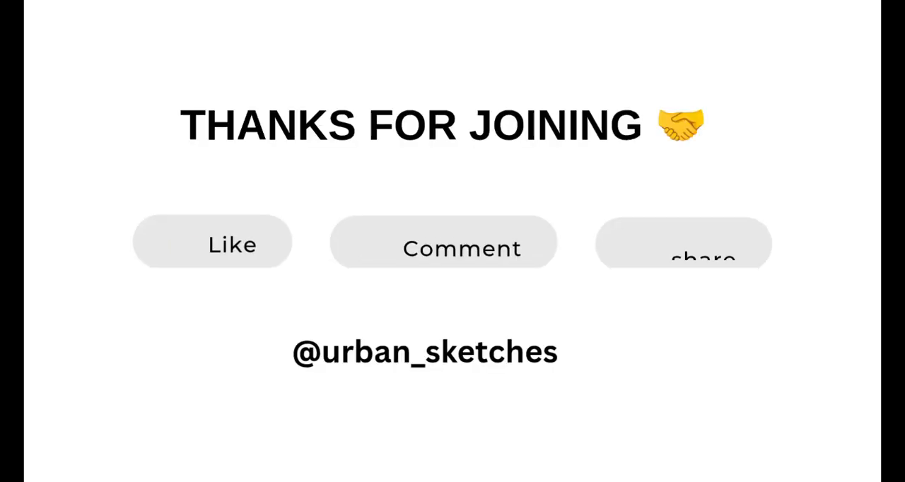